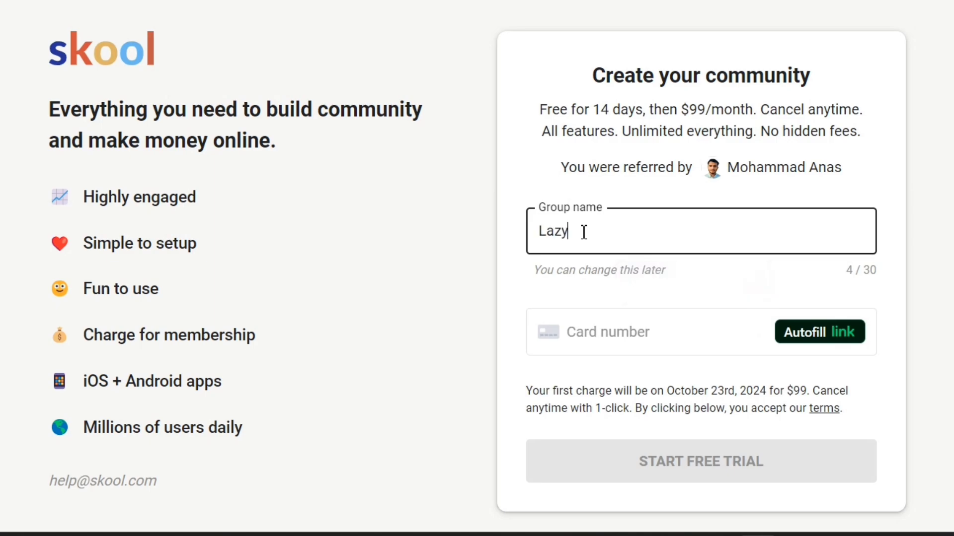
Start the free trial for a community named "Lazy Affiliates", filling in the payment card's number, expiry date and security code.
{"action": "type", "text": "zy Affiliates"}
{"action": "left_click", "coordinate": [630, 338]}
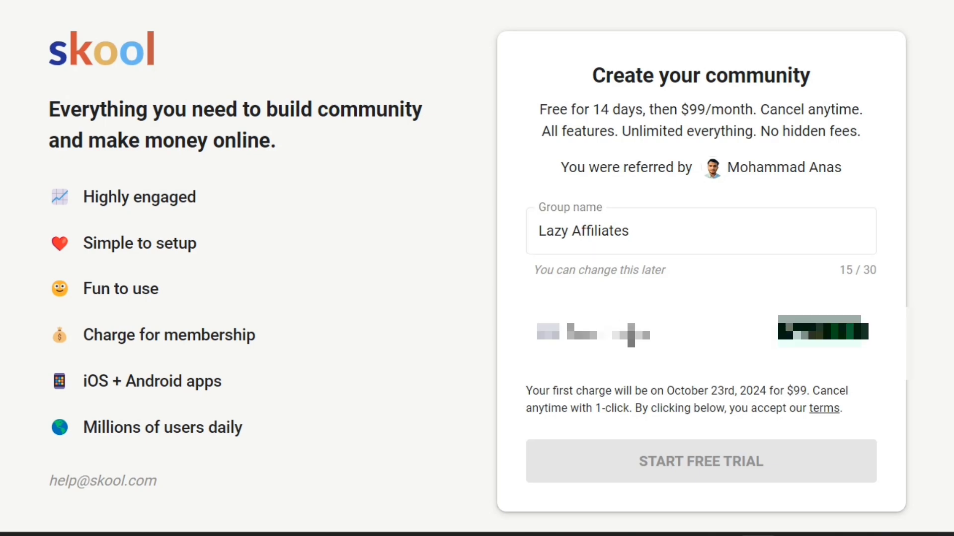
{"action": "type", "text": "••••••••••••••••"}
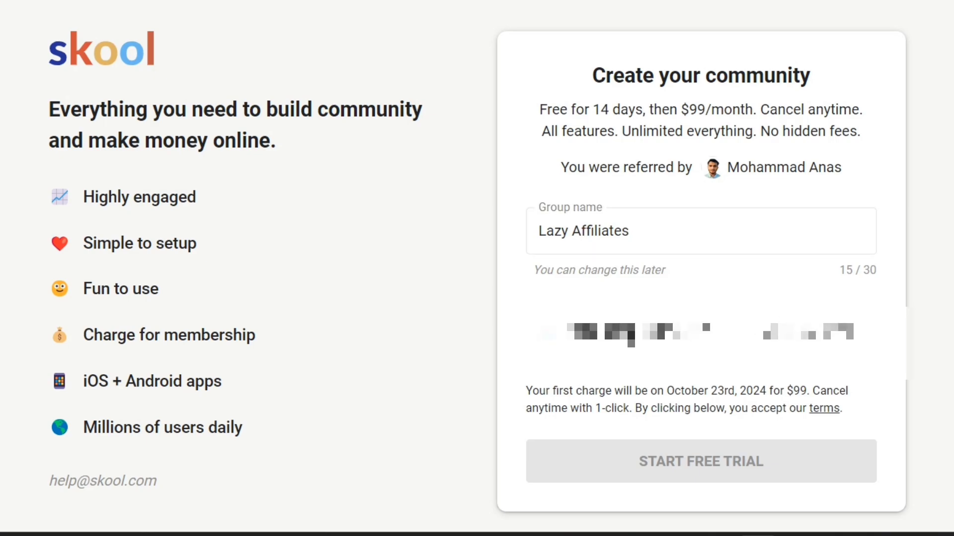
{"action": "type", "text": "••••"}
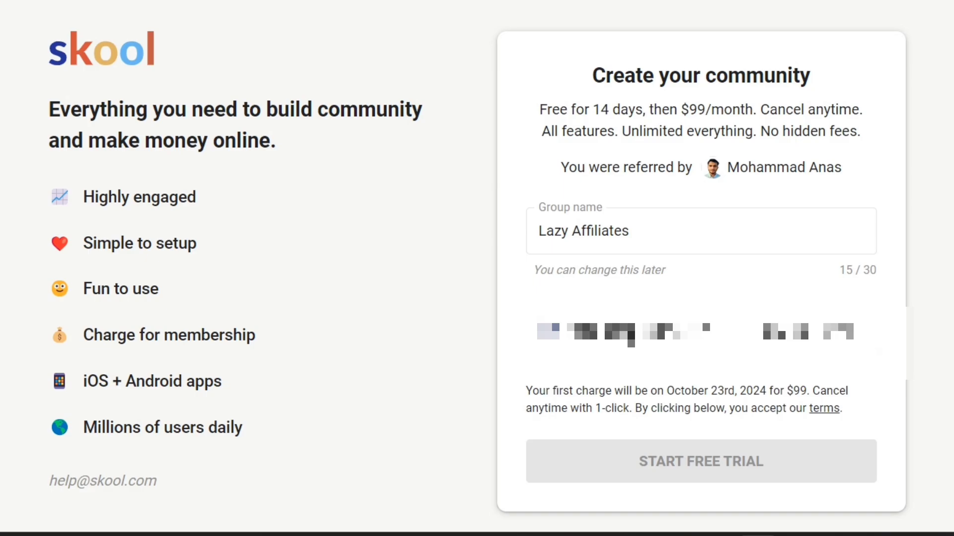
{"action": "type", "text": "•••"}
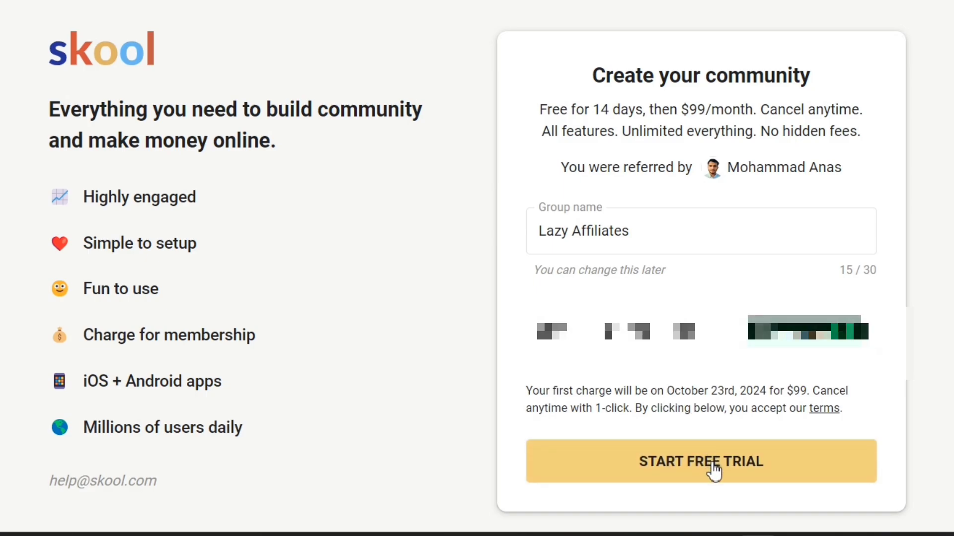
{"action": "left_click", "coordinate": [710, 462]}
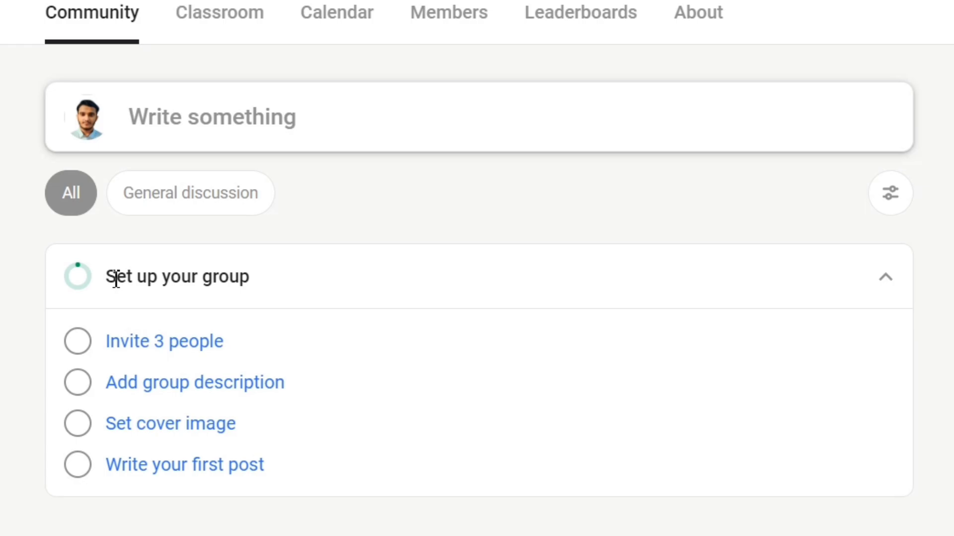
{"action": "left_click_drag", "start_coordinate": [116, 280], "coordinate": [308, 291]}
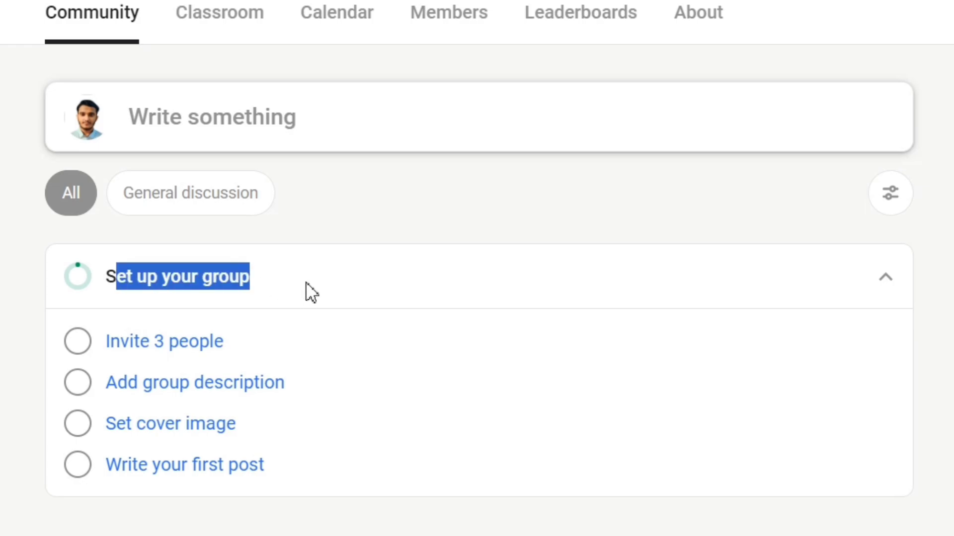
{"action": "left_click", "coordinate": [308, 291]}
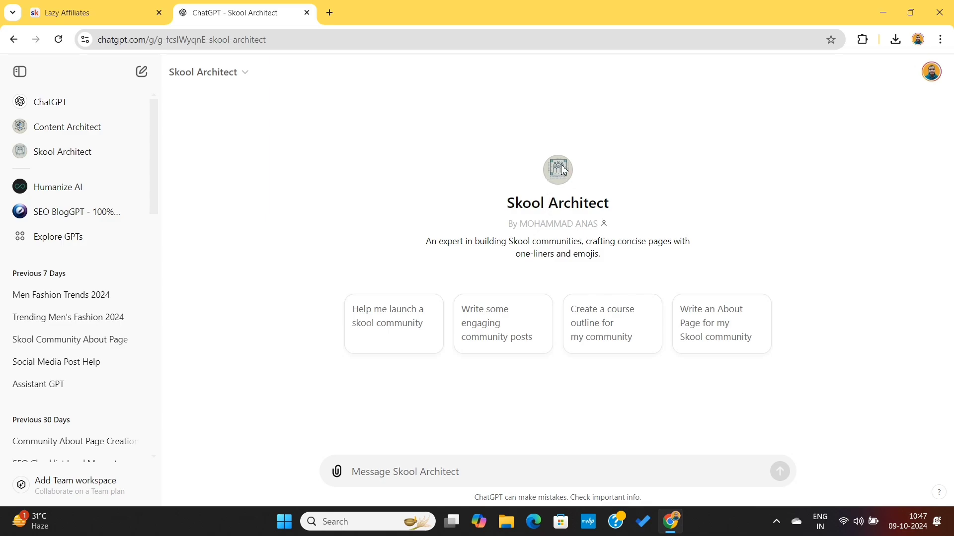
{"action": "left_click_drag", "start_coordinate": [426, 242], "coordinate": [619, 262]}
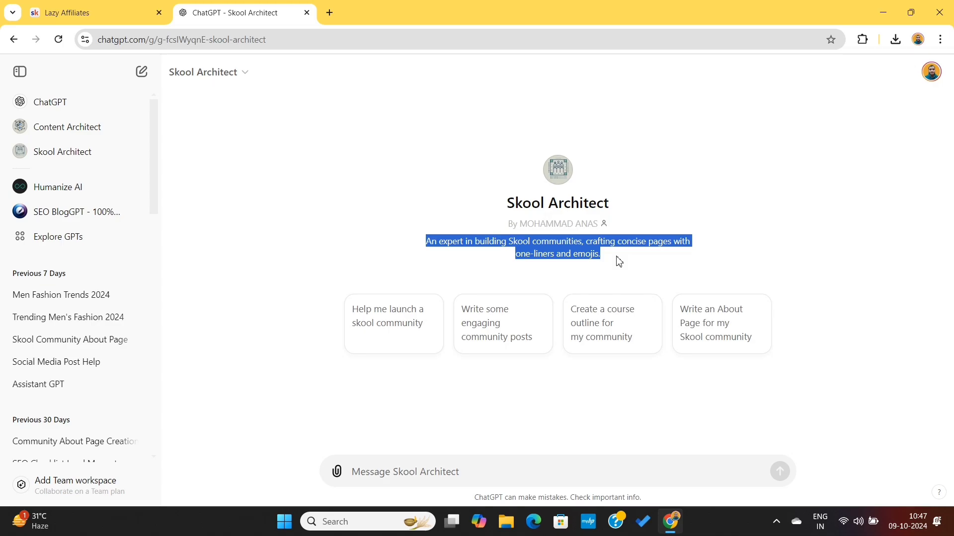
{"action": "left_click", "coordinate": [619, 262]}
Return to the Lazy Affiliates community in Skool and open its General settings from the cover photo placeholder.
{"action": "left_click", "coordinate": [105, 12]}
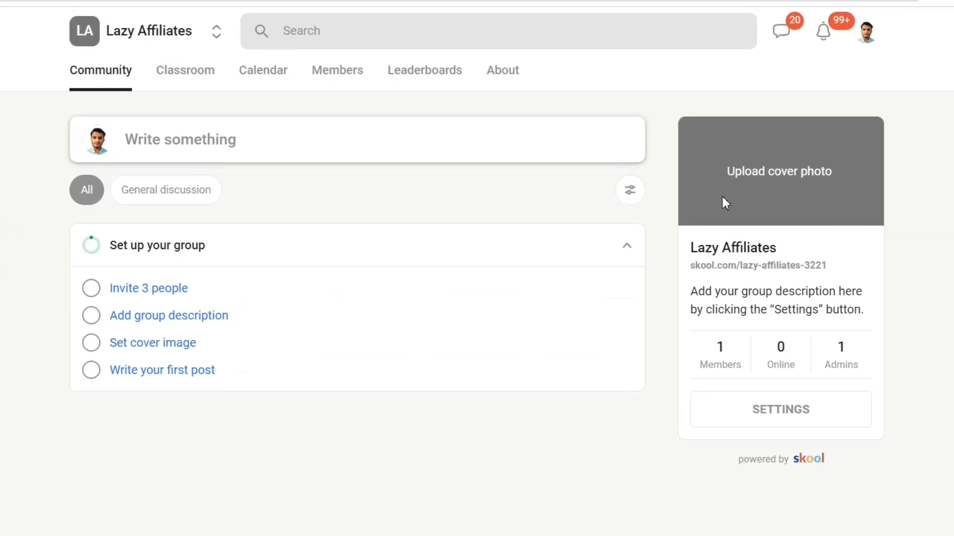
{"action": "left_click", "coordinate": [767, 182]}
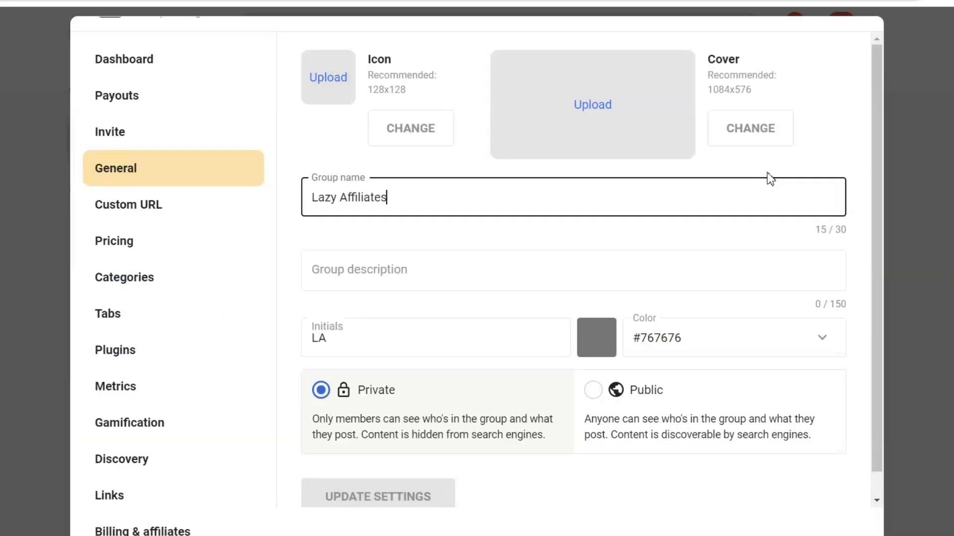
{"action": "scroll", "coordinate": [344, 228], "scroll_direction": "down", "scroll_amount": 1}
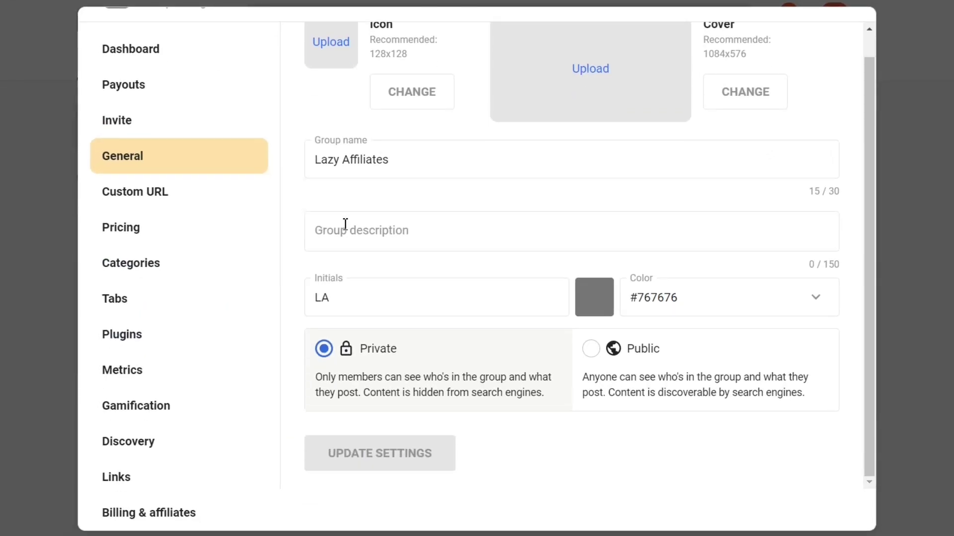
{"action": "scroll", "coordinate": [345, 224], "scroll_direction": "up", "scroll_amount": 1}
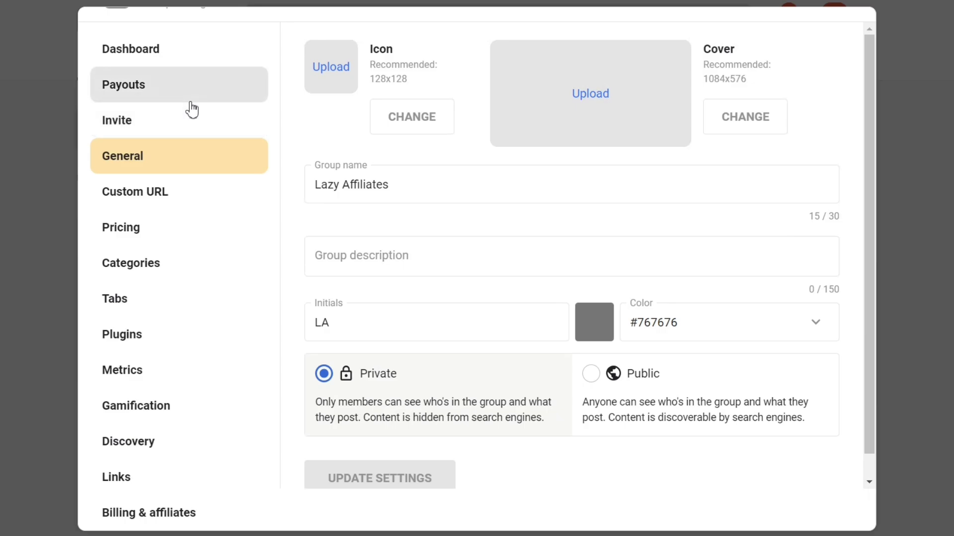
Look through the group's settings pages from Dashboard to Links, and return to the group name in the General settings.
{"action": "left_click", "coordinate": [153, 55]}
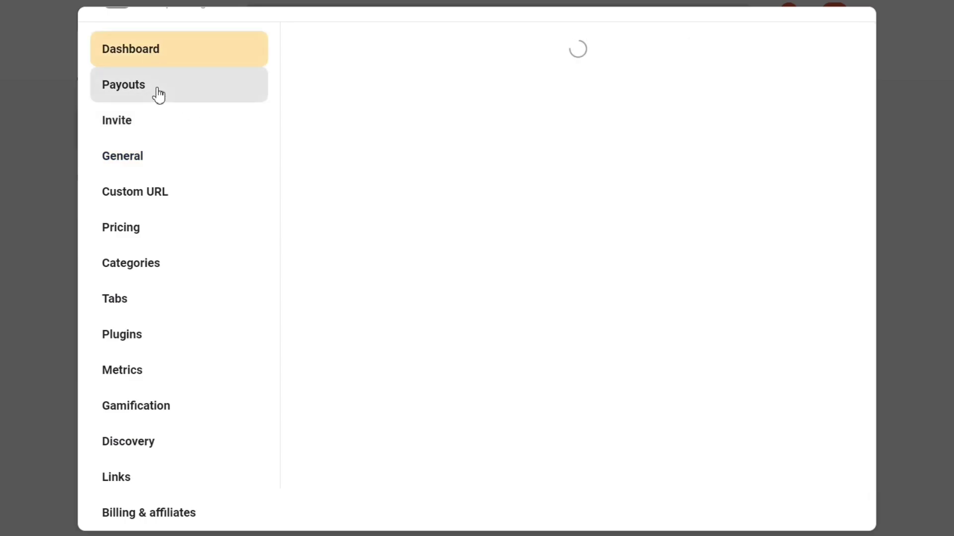
{"action": "left_click", "coordinate": [155, 94]}
{"action": "left_click", "coordinate": [156, 121]}
{"action": "left_click", "coordinate": [163, 168]}
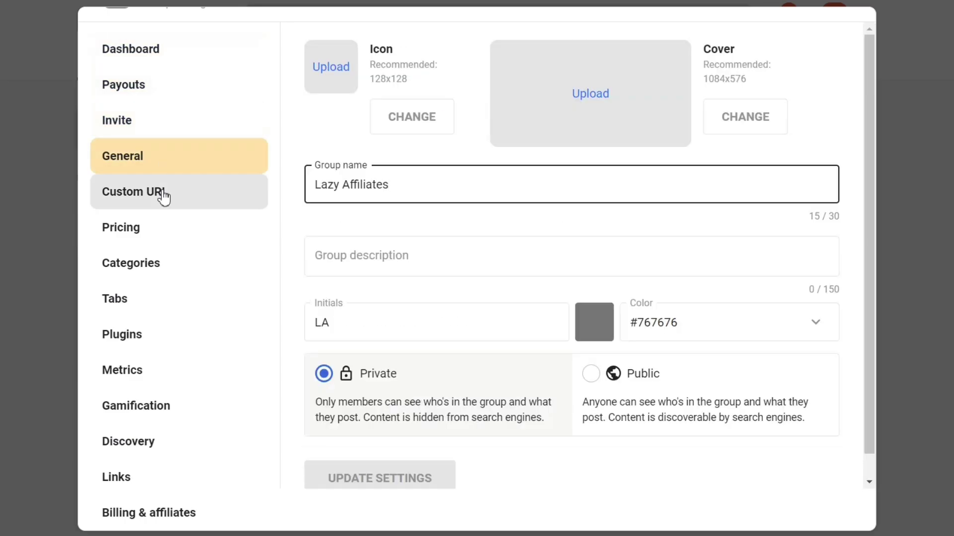
{"action": "left_click", "coordinate": [164, 194]}
{"action": "left_click", "coordinate": [164, 230]}
{"action": "left_click", "coordinate": [164, 263]}
{"action": "left_click", "coordinate": [166, 310]}
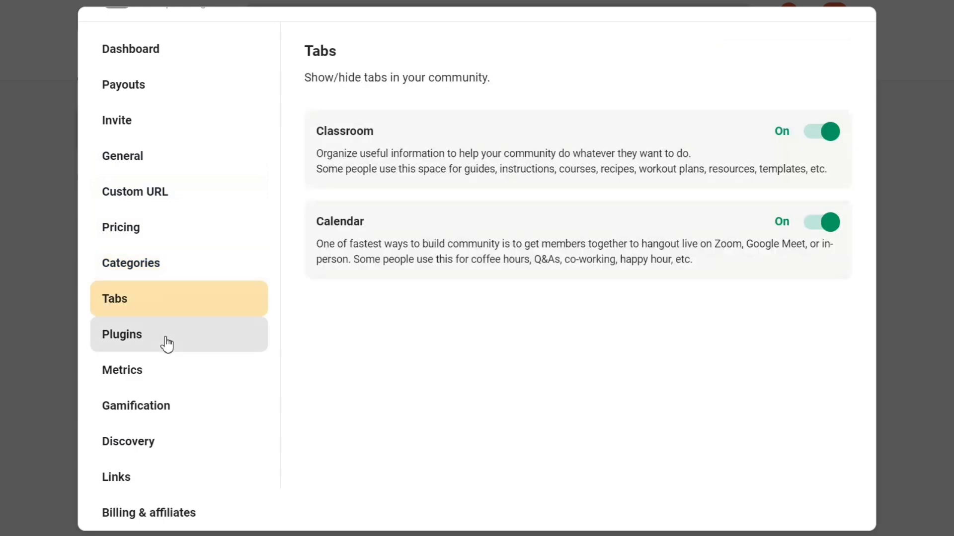
{"action": "left_click", "coordinate": [162, 340]}
{"action": "left_click", "coordinate": [204, 370]}
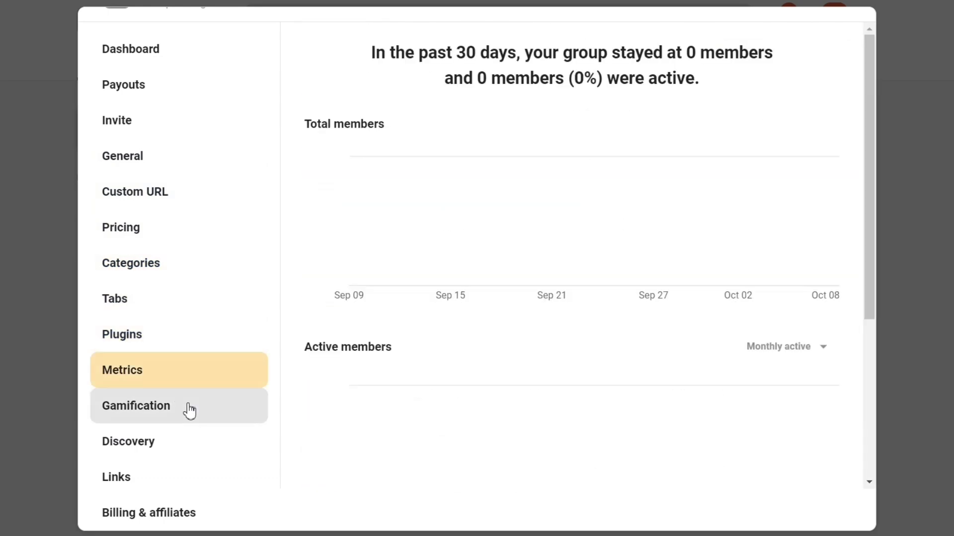
{"action": "left_click", "coordinate": [187, 406]}
{"action": "left_click", "coordinate": [185, 442]}
{"action": "left_click", "coordinate": [182, 477]}
{"action": "left_click", "coordinate": [162, 155]}
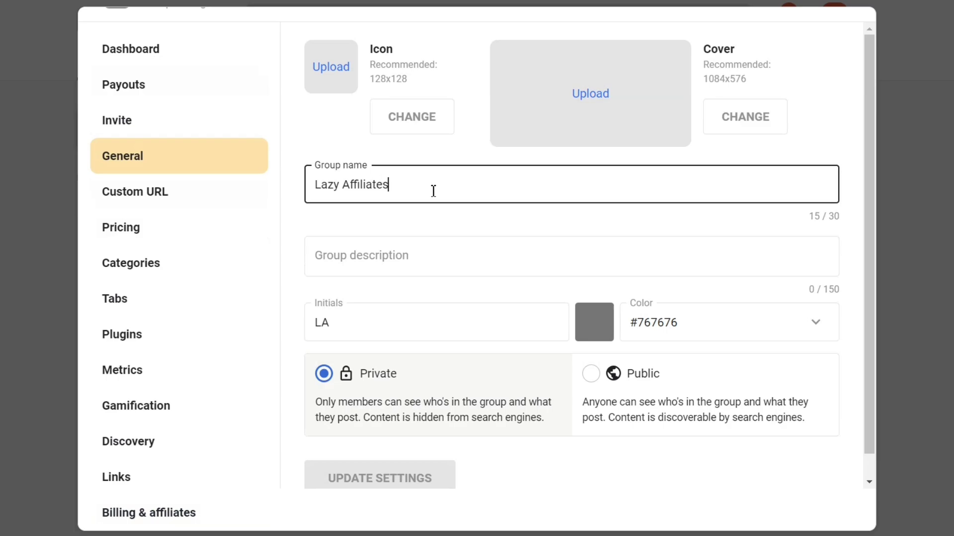
{"action": "left_click_drag", "start_coordinate": [316, 189], "coordinate": [446, 183]}
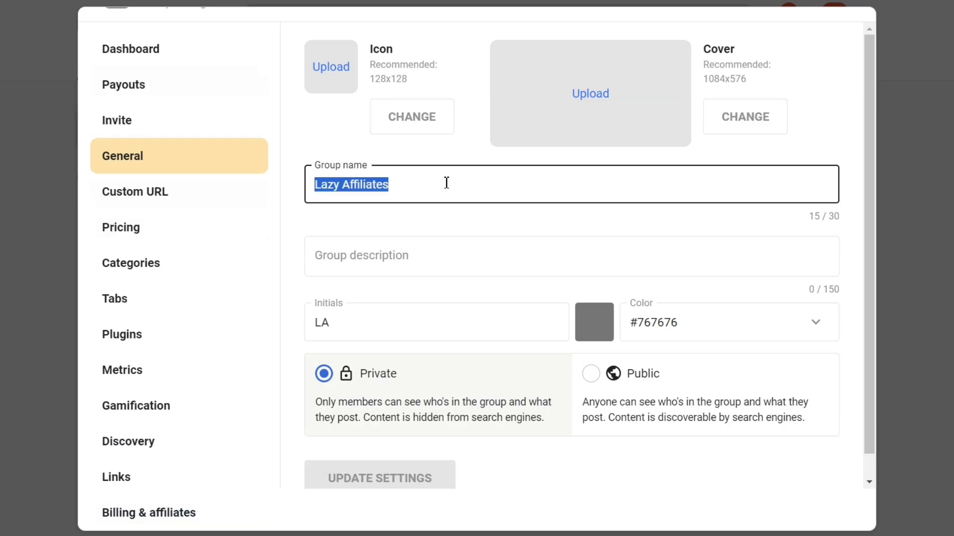
{"action": "left_click", "coordinate": [451, 182]}
Ask the Skool Architect GPT in ChatGPT: "I am launching an Affiliate Marketing community. Suggest me a good name for the community".
{"action": "type", "text": "I"}
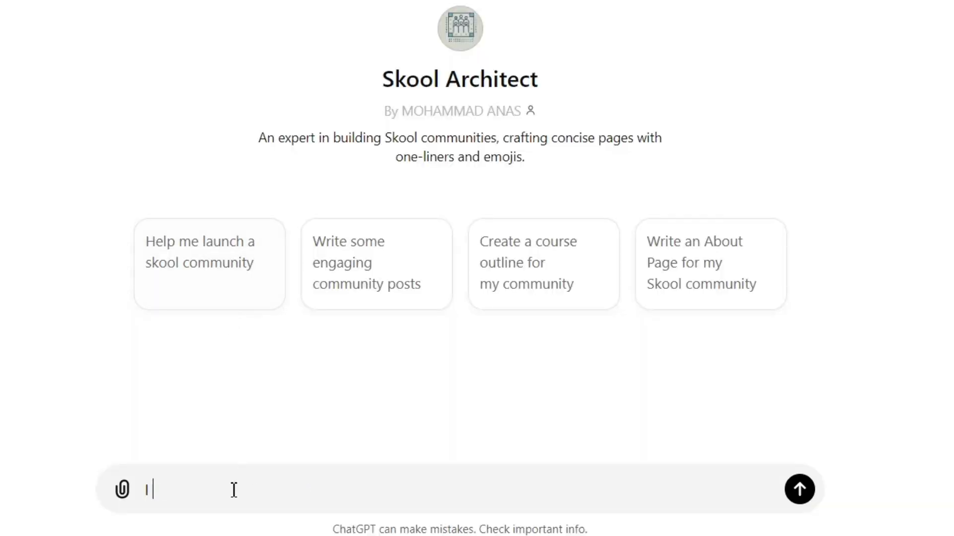
{"action": "type", "text": " am launching an Affiliate Marketing community whihc wi"}
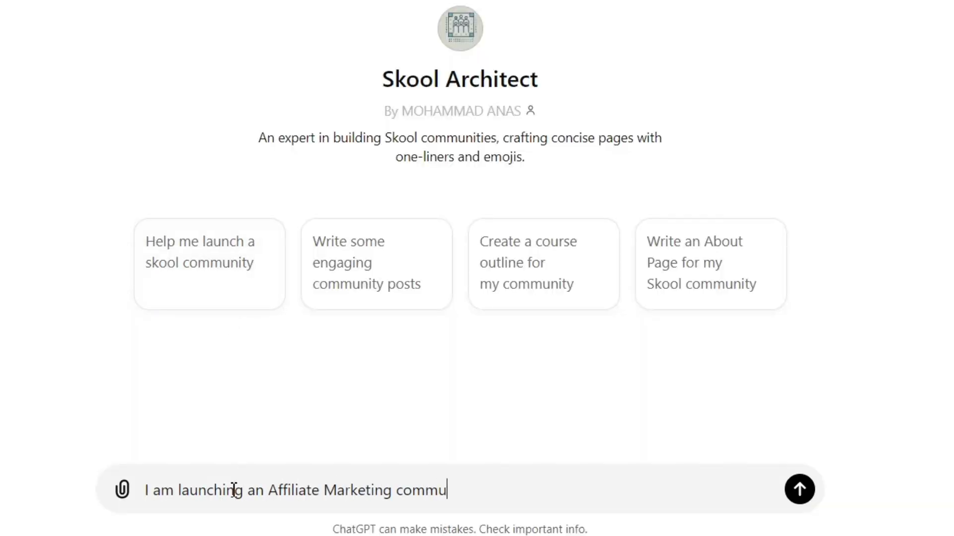
{"action": "key", "text": "BackSpace"}
{"action": "key", "text": "BackSpace"}
{"action": "key", "text": "BackSpace"}
{"action": "key", "text": "BackSpace"}
{"action": "key", "text": "BackSpace"}
{"action": "type", "text": "ch will help p"}
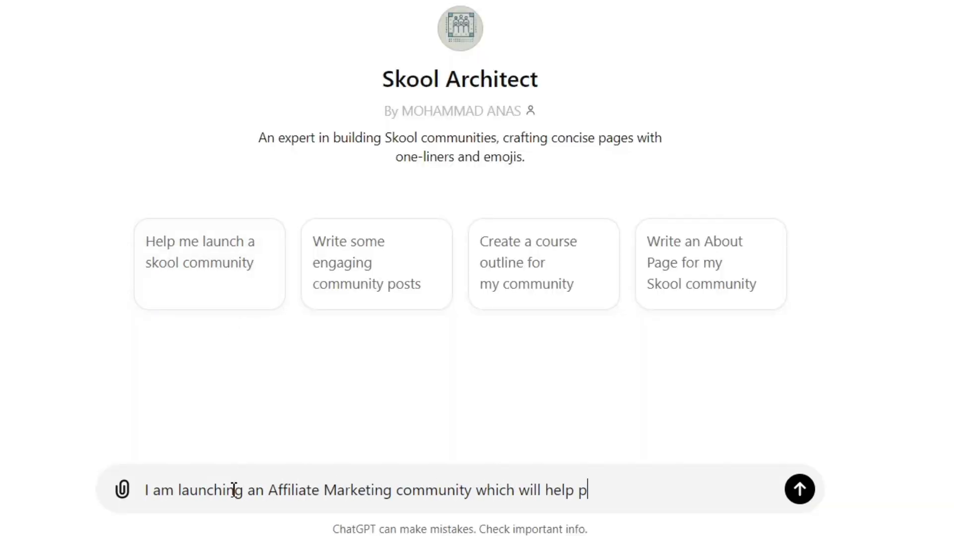
{"action": "type", "text": "eople"}
{"action": "key", "text": "BackSpace"}
{"action": "key", "text": "BackSpace"}
{"action": "key", "text": "BackSpace"}
{"action": "key", "text": "BackSpace"}
{"action": "key", "text": "BackSpace"}
{"action": "key", "text": "BackSpace"}
{"action": "key", "text": "BackSpace"}
{"action": "key", "text": "BackSpace"}
{"action": "key", "text": "BackSpace"}
{"action": "key", "text": "BackSpace"}
{"action": "key", "text": "BackSpace"}
{"action": "key", "text": "BackSpace"}
{"action": "key", "text": "BackSpace"}
{"action": "key", "text": "BackSpace"}
{"action": "key", "text": "BackSpace"}
{"action": "key", "text": "BackSpace"}
{"action": "key", "text": "BackSpace"}
{"action": "key", "text": "BackSpace"}
{"action": "key", "text": "BackSpace"}
{"action": "key", "text": "BackSpace"}
{"action": "type", "text": "ing community. Suggest me a good name for the communiy"}
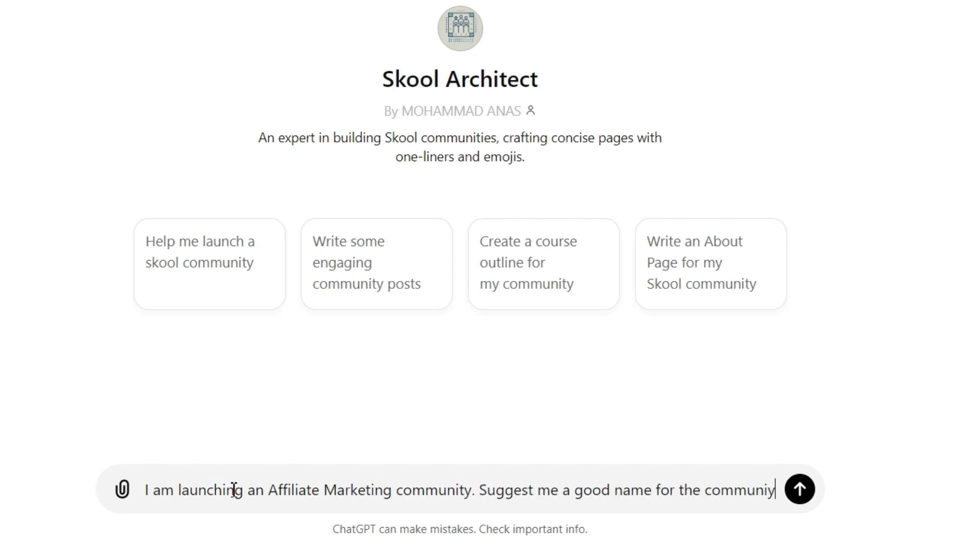
{"action": "key", "text": "BackSpace"}
{"action": "type", "text": "ty"}
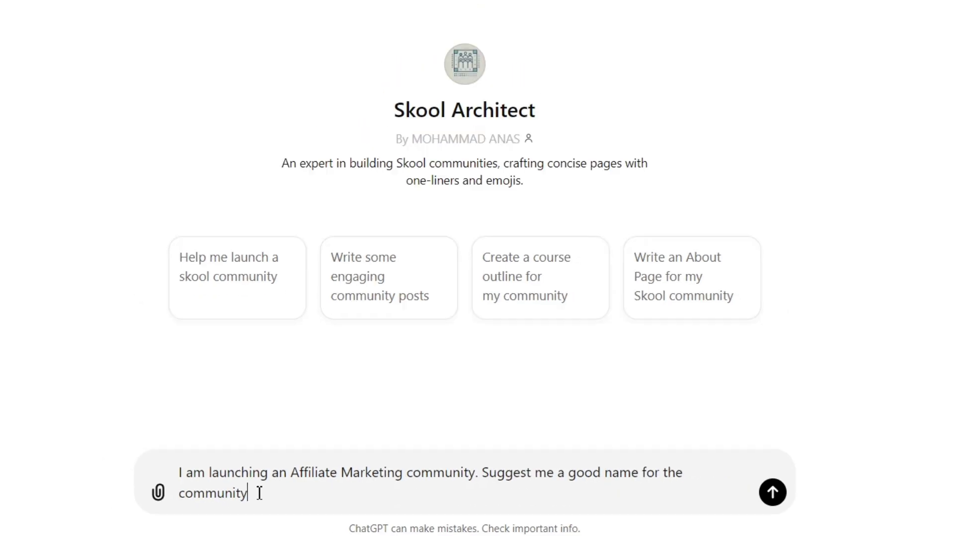
{"action": "key", "text": "Return"}
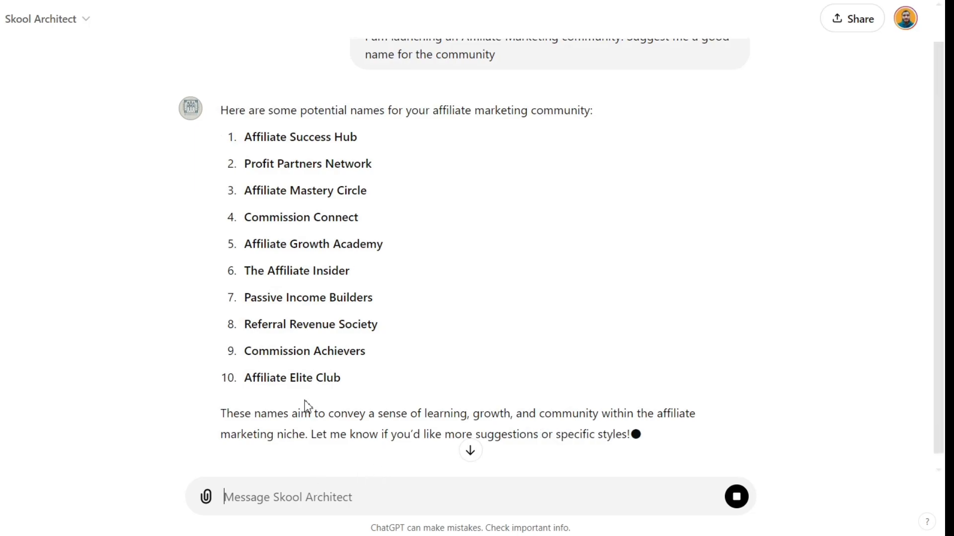
Copy the suggestion "Referral Revenue Society" from ChatGPT and replace the group name with it in Skool's General settings.
{"action": "triple_click", "coordinate": [306, 325]}
{"action": "key", "text": "ctrl+c"}
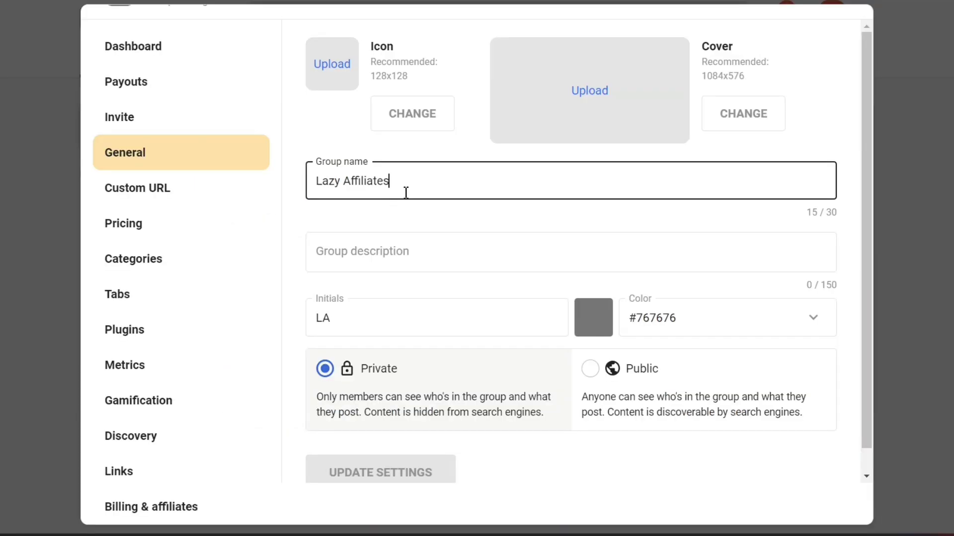
{"action": "left_click_drag", "start_coordinate": [404, 190], "coordinate": [315, 187]}
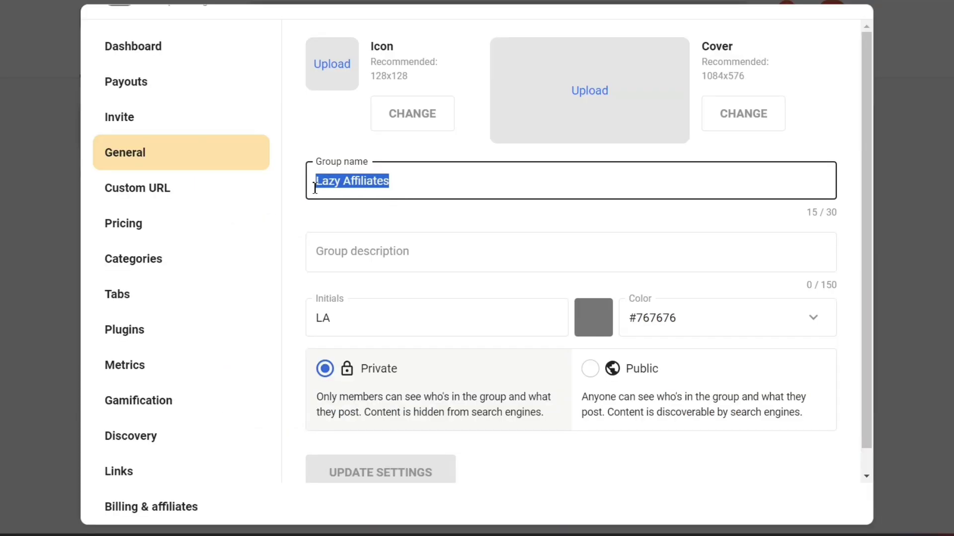
{"action": "key", "text": "ctrl+v"}
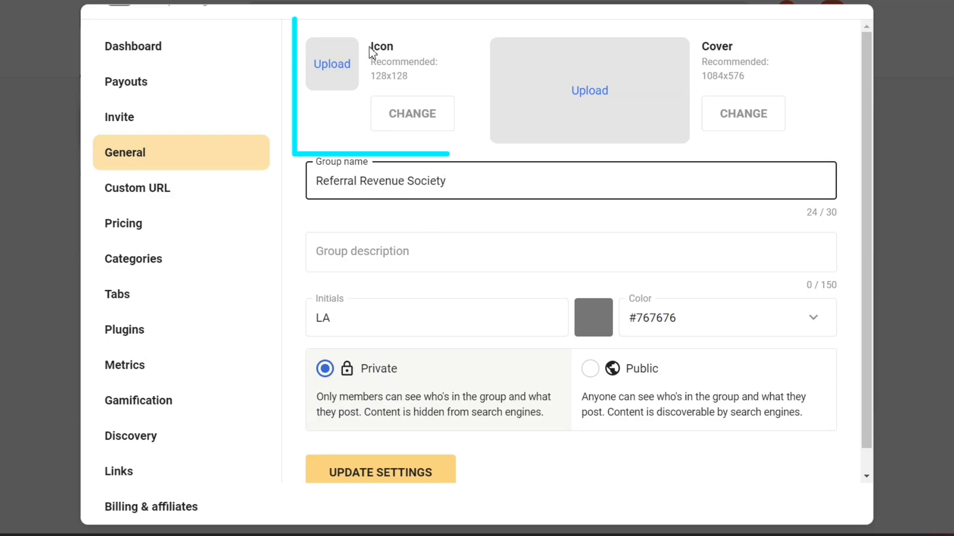
{"action": "left_click_drag", "start_coordinate": [371, 46], "coordinate": [426, 91]}
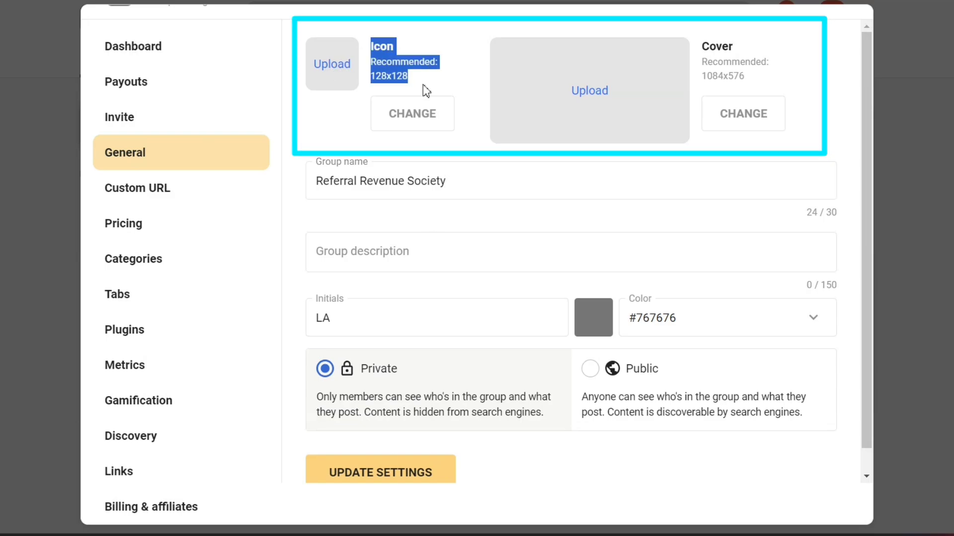
{"action": "left_click", "coordinate": [426, 91]}
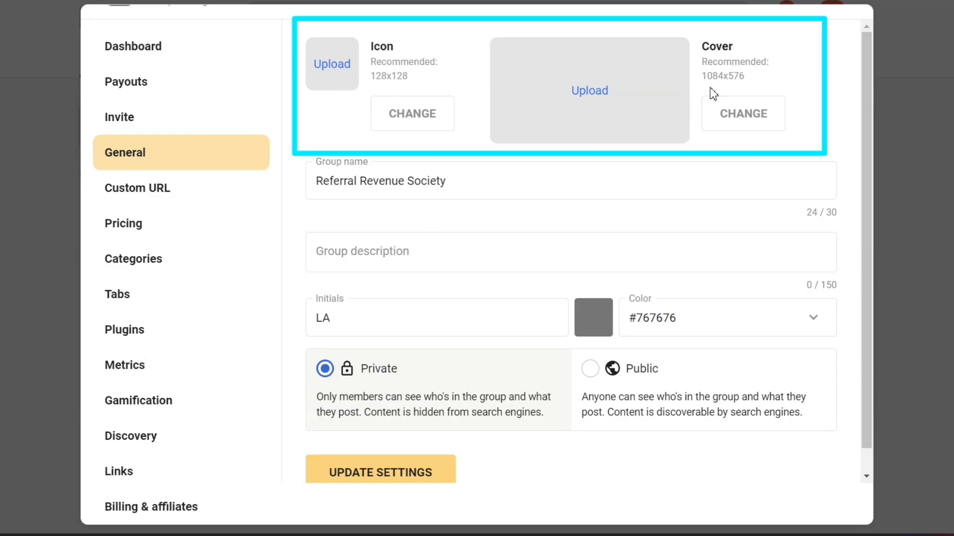
{"action": "left_click_drag", "start_coordinate": [707, 48], "coordinate": [756, 83]}
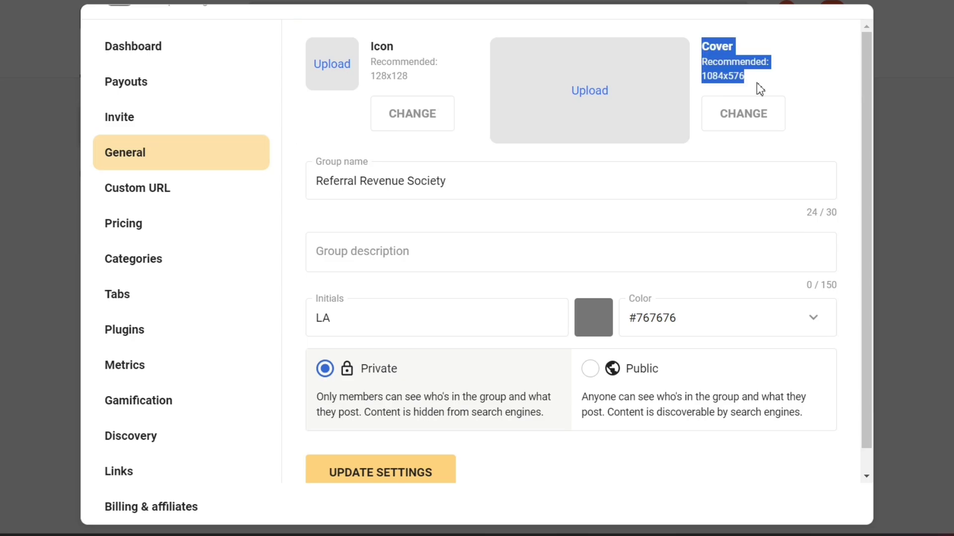
{"action": "left_click", "coordinate": [757, 83]}
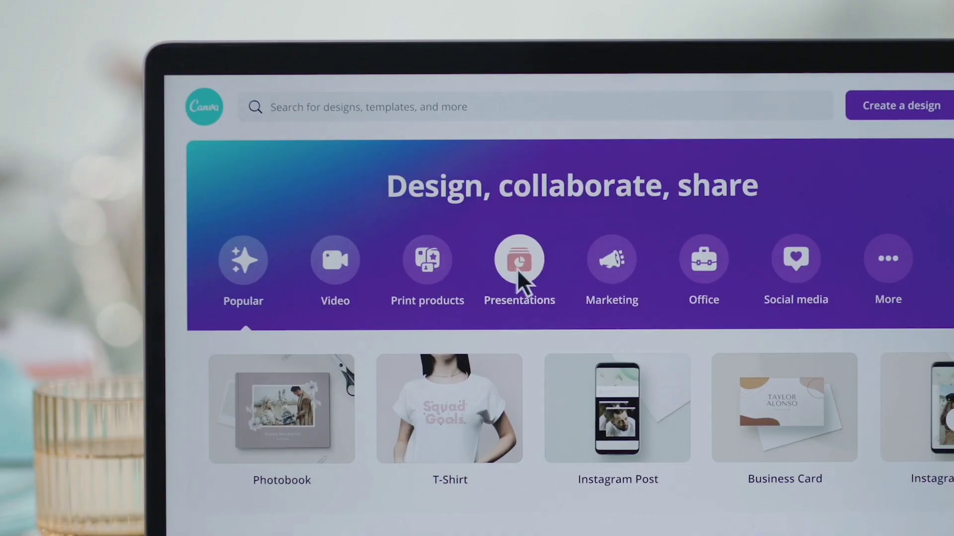
{"action": "left_click", "coordinate": [519, 269]}
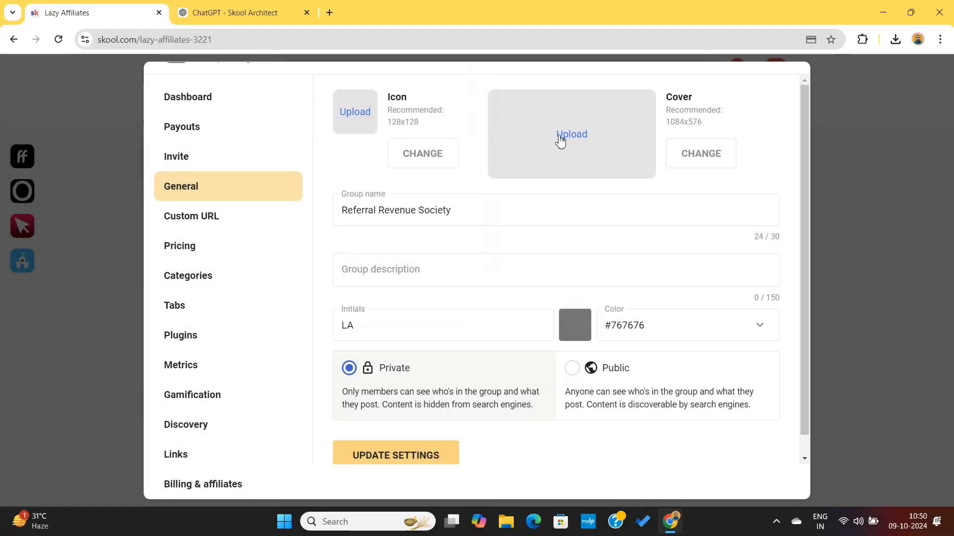
Upload the "Learn About Affiliate Marketing" image as the group's cover photo and save it with the proposed crop.
{"action": "left_click", "coordinate": [569, 137]}
{"action": "double_click", "coordinate": [286, 132]}
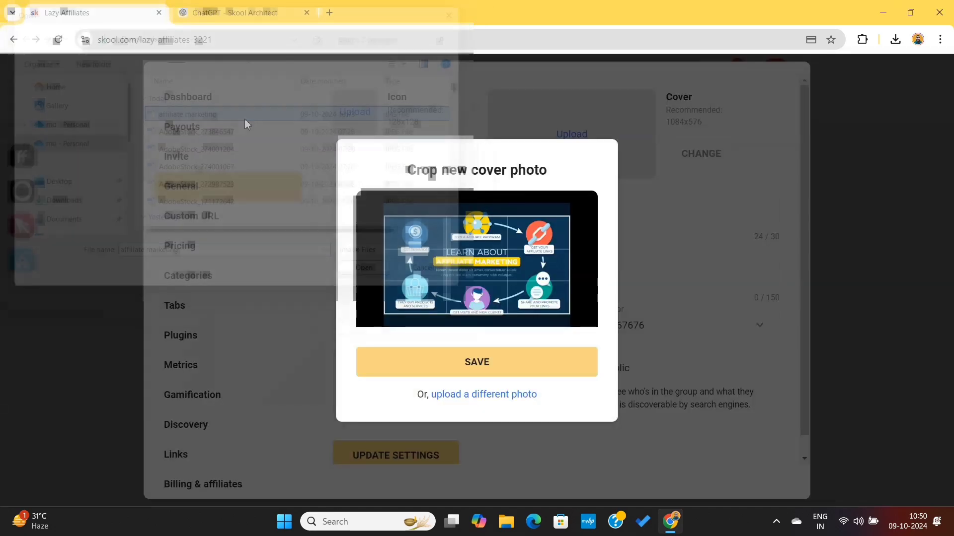
{"action": "left_click", "coordinate": [483, 374]}
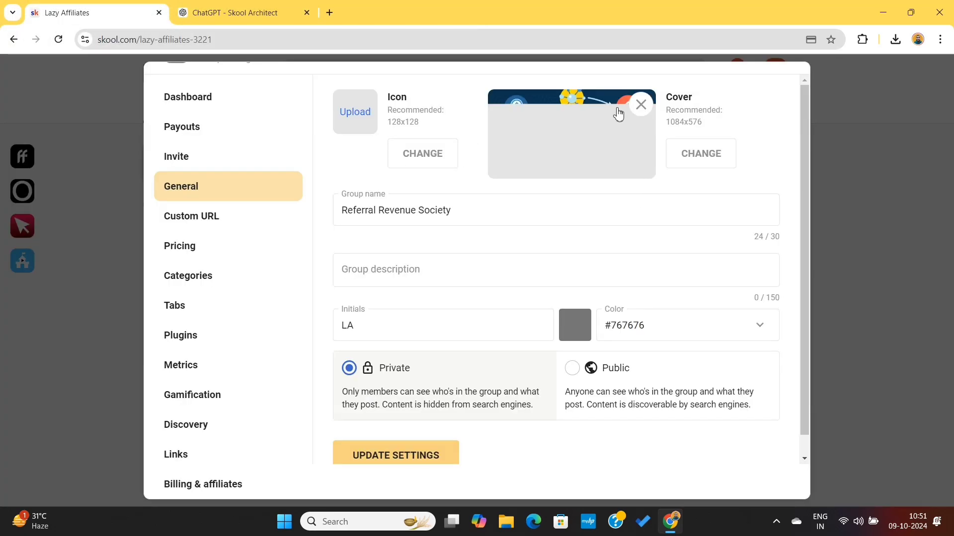
Set the group description to "A community of affiliate marketers, which will help you start your own affiliate marketing journey".
{"action": "left_click", "coordinate": [389, 272]}
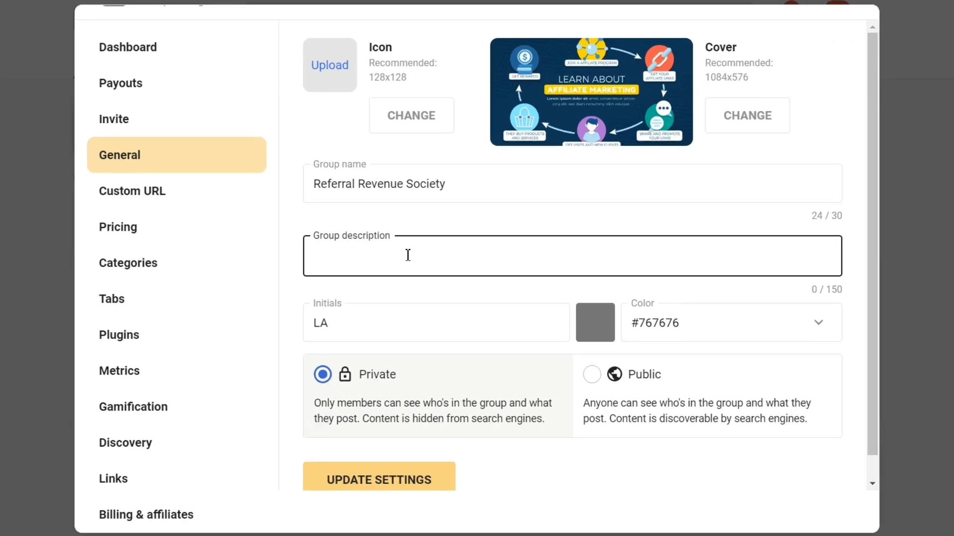
{"action": "type", "text": "This c"}
{"action": "type", "text": "ommunity of affiliate marketer"}
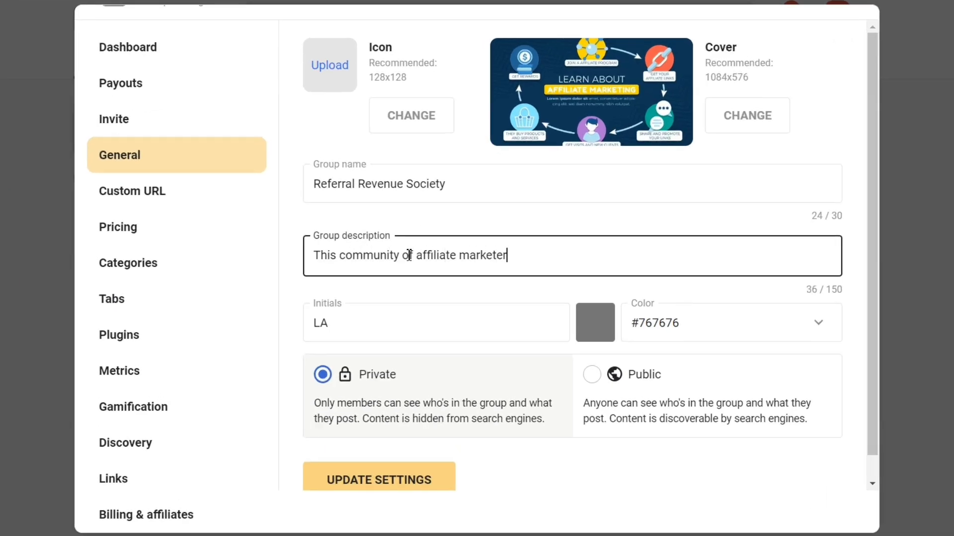
{"action": "type", "text": "s"}
{"action": "double_click", "coordinate": [324, 256]}
{"action": "type", "text": "A"}
{"action": "left_click", "coordinate": [521, 259]}
{"action": "type", "text": ", which will help you start your own affiliate marekting "}
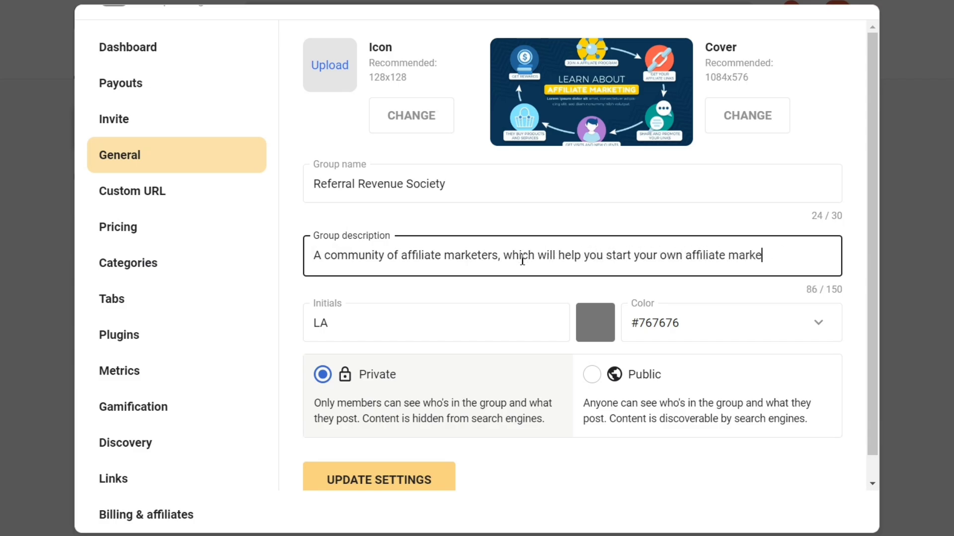
{"action": "type", "text": "ting journey"}
Clear the group's existing initials and set its color to green #009E5D.
{"action": "double_click", "coordinate": [392, 328]}
{"action": "key", "text": "BackSpace"}
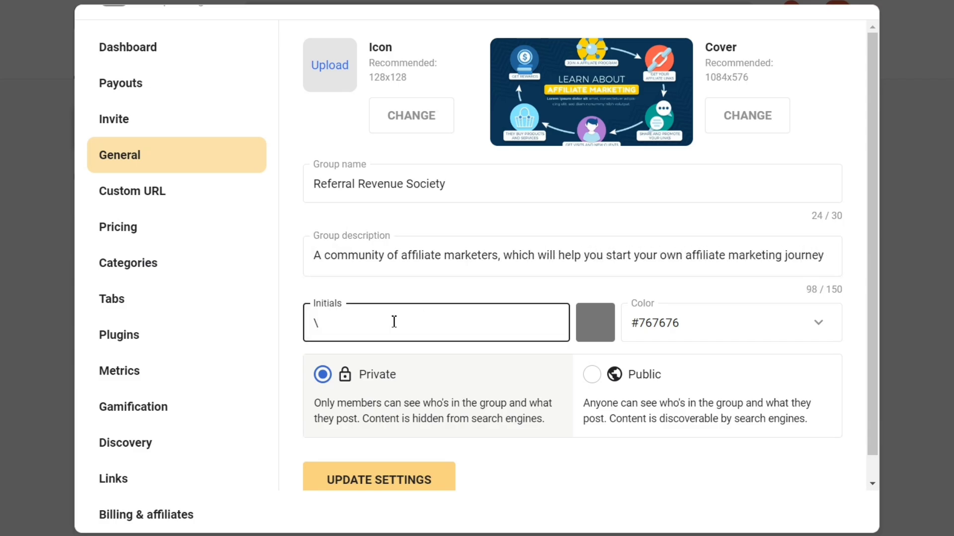
{"action": "left_click", "coordinate": [674, 316]}
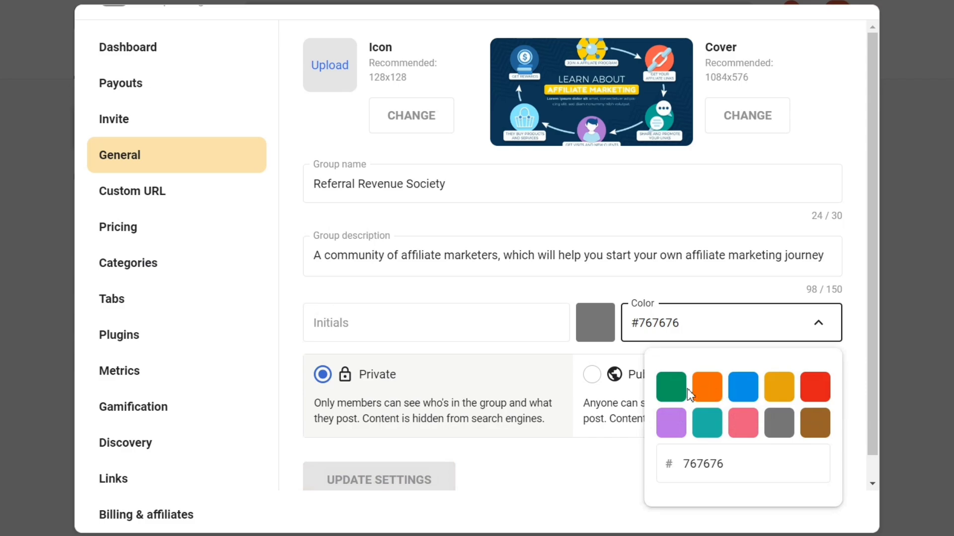
{"action": "left_click", "coordinate": [672, 394]}
{"action": "scroll", "coordinate": [496, 361], "scroll_direction": "down", "scroll_amount": 1}
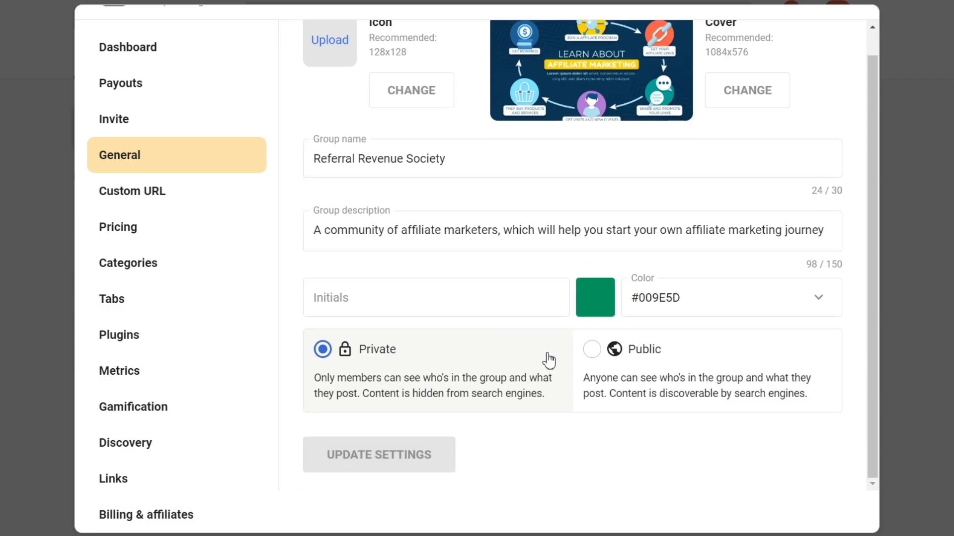
Make the group public and set its initials to RR.
{"action": "left_click", "coordinate": [591, 350]}
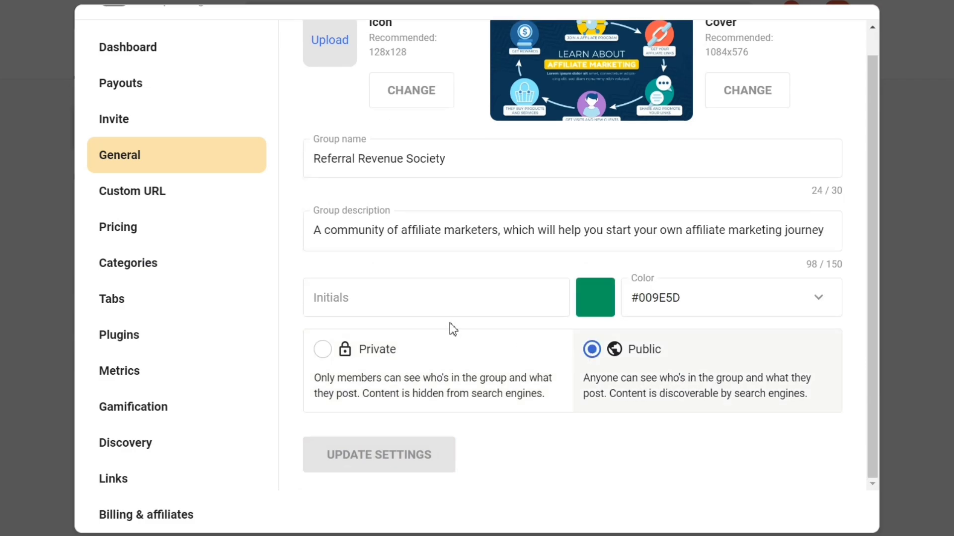
{"action": "left_click", "coordinate": [393, 290]}
{"action": "type", "text": "RR"}
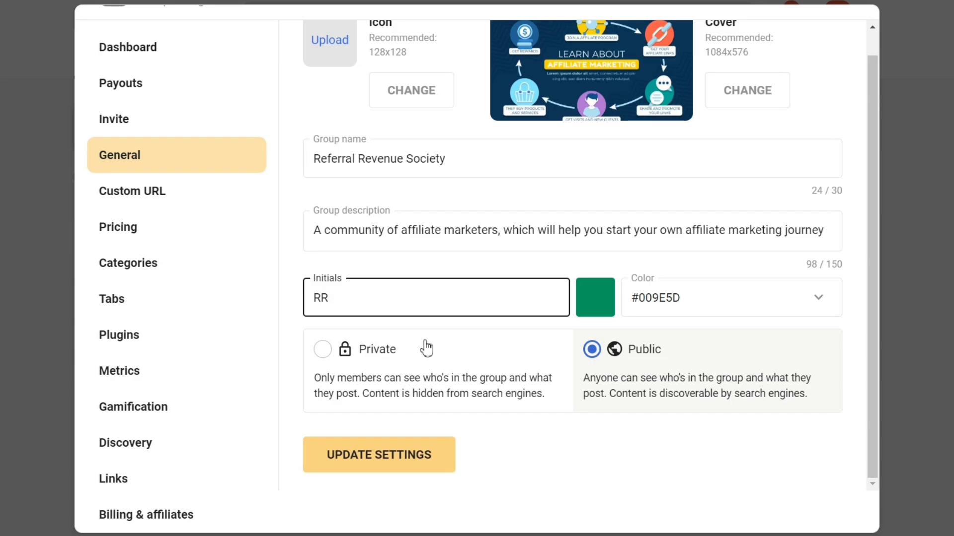
Save the updated General settings and close the group's settings window.
{"action": "scroll", "coordinate": [423, 384], "scroll_direction": "up", "scroll_amount": 1}
{"action": "scroll", "coordinate": [424, 385], "scroll_direction": "down", "scroll_amount": 1}
{"action": "left_click", "coordinate": [402, 463]}
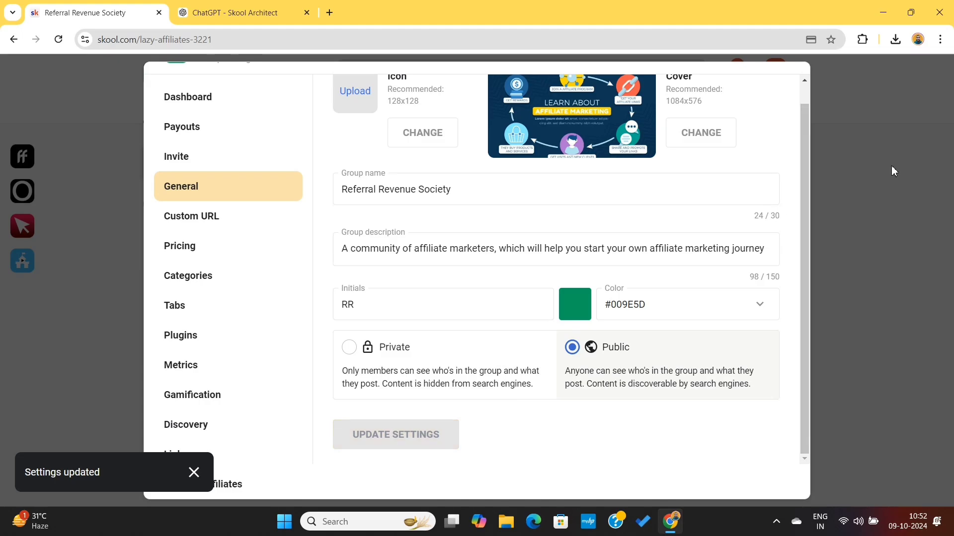
{"action": "left_click", "coordinate": [893, 171]}
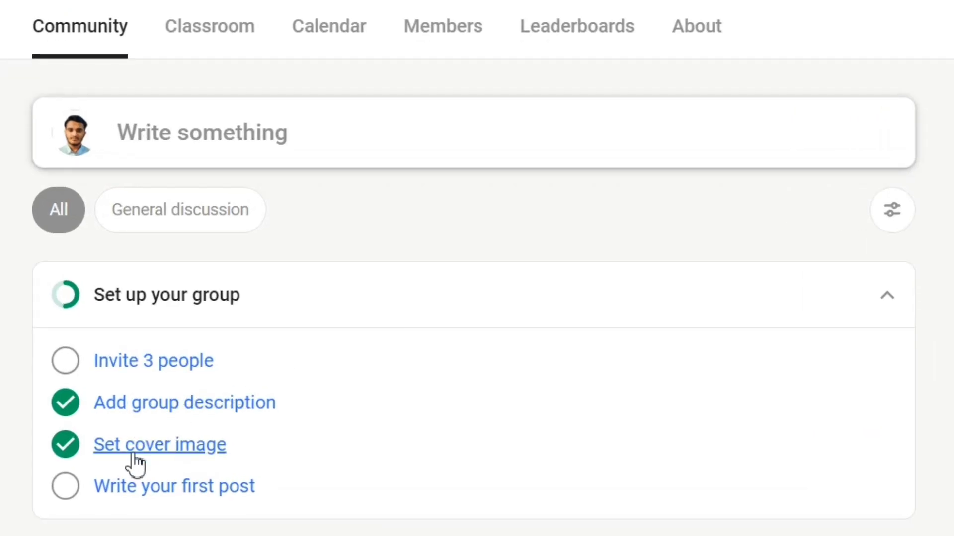
Open the invite options from the group setup checklist and copy the group's share link.
{"action": "left_click", "coordinate": [157, 368]}
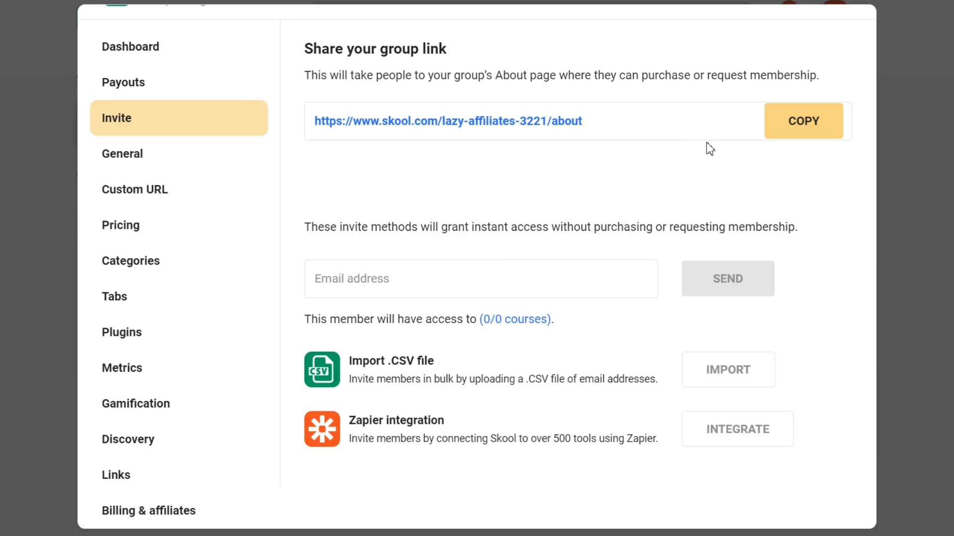
{"action": "left_click", "coordinate": [804, 122]}
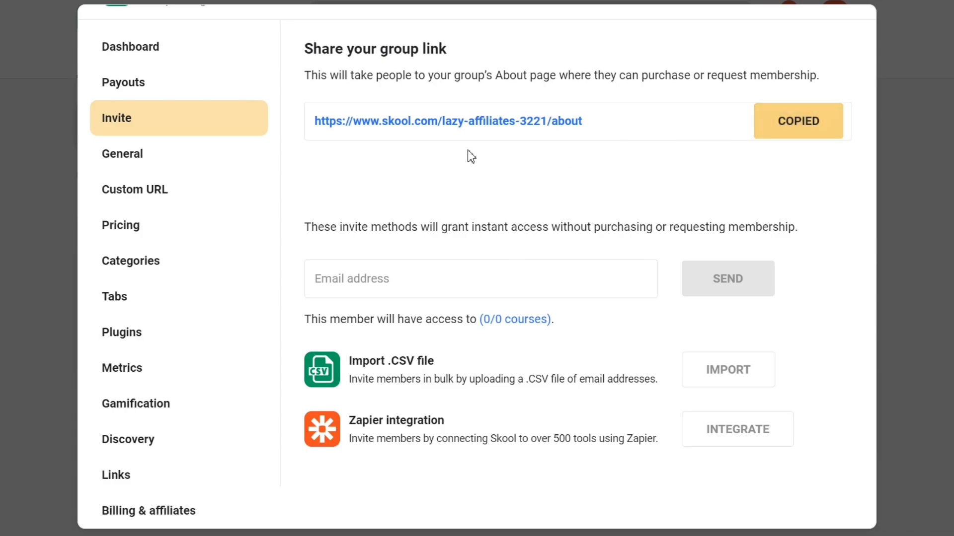
{"action": "left_click", "coordinate": [365, 288]}
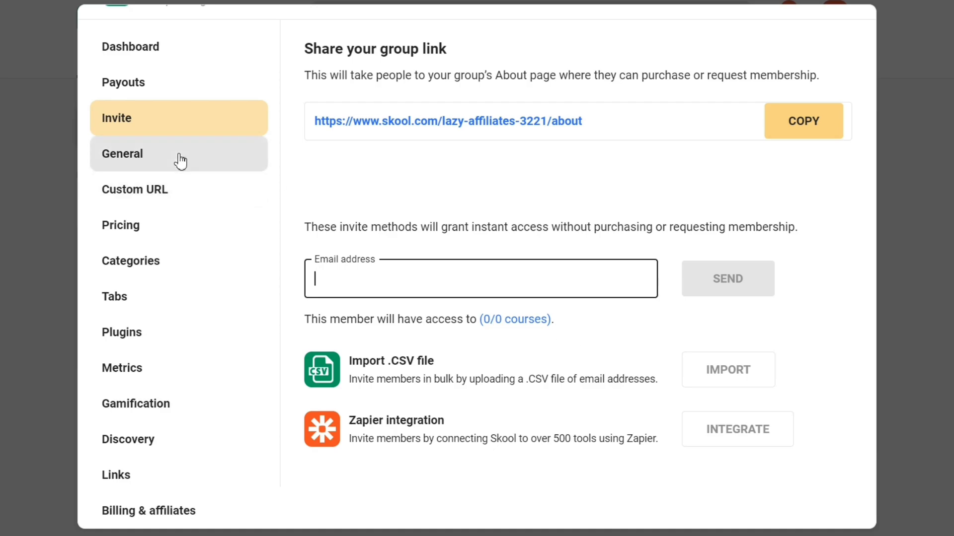
Look through the plugins offered in the group's settings, and close the settings.
{"action": "left_click", "coordinate": [158, 335]}
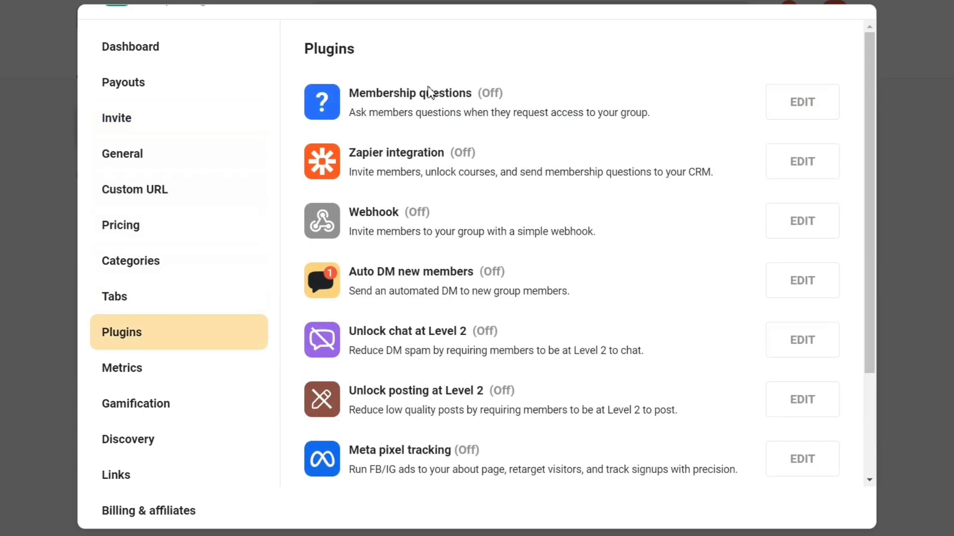
{"action": "scroll", "coordinate": [407, 197], "scroll_direction": "down", "scroll_amount": 3}
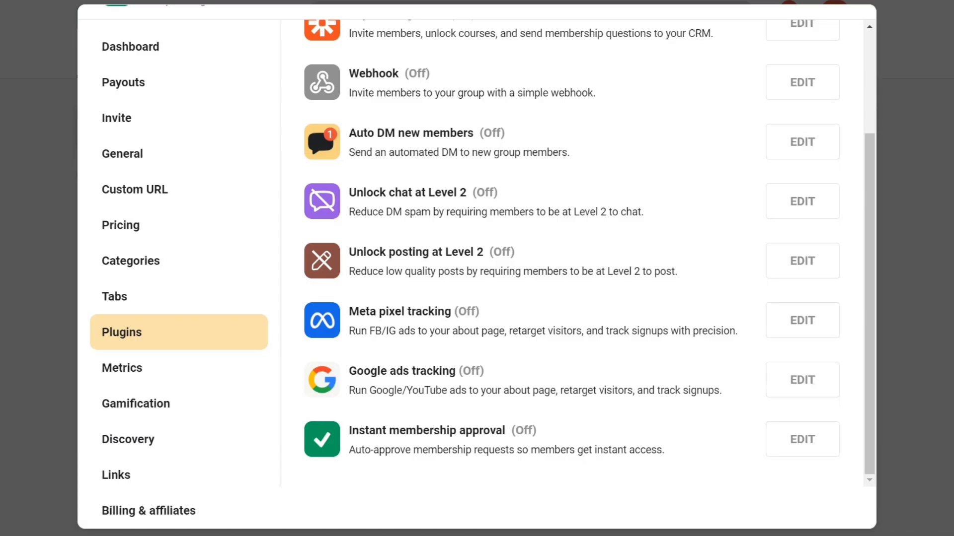
{"action": "left_click", "coordinate": [914, 248]}
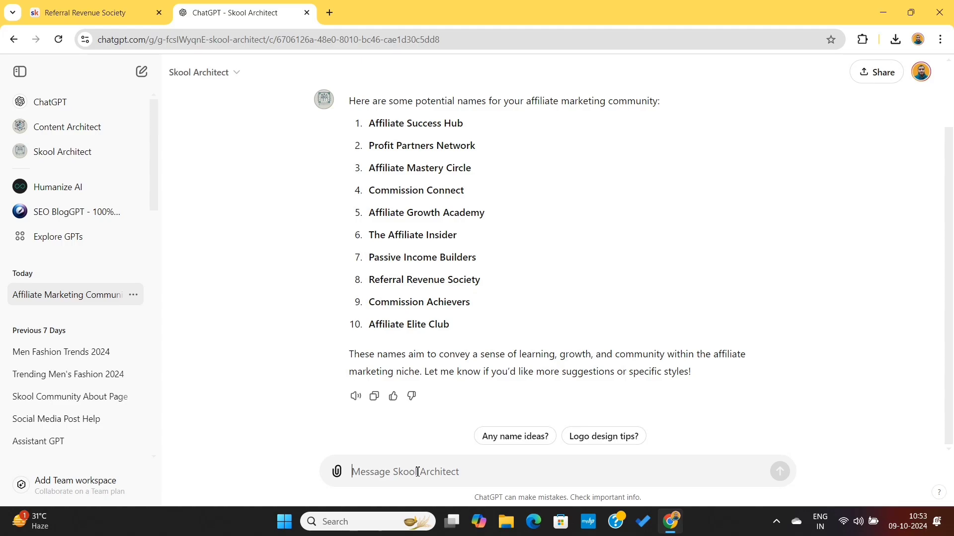
Ask the Skool Architect GPT in ChatGPT: "Cool, write an About us page for my community".
{"action": "type", "text": "Cool, write an About us page f"}
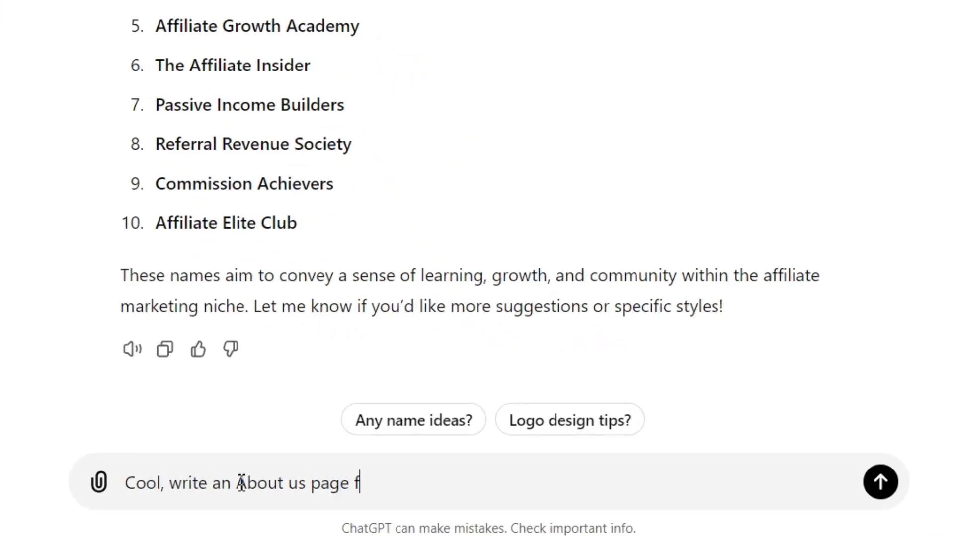
{"action": "type", "text": "or my community"}
{"action": "key", "text": "Return"}
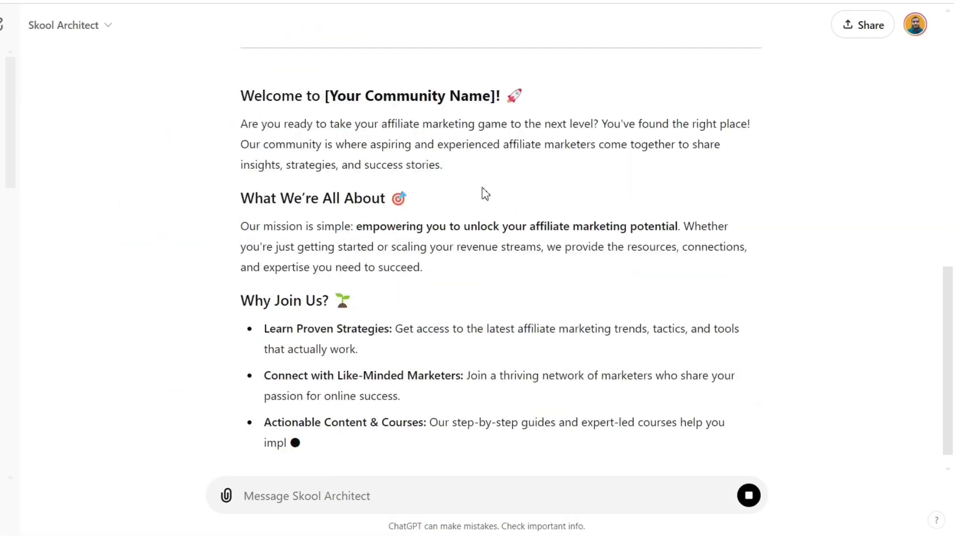
Copy the generated About text from "Our mission is simple" through the closing "Join us" paragraph.
{"action": "scroll", "coordinate": [457, 313], "scroll_direction": "up", "scroll_amount": 10}
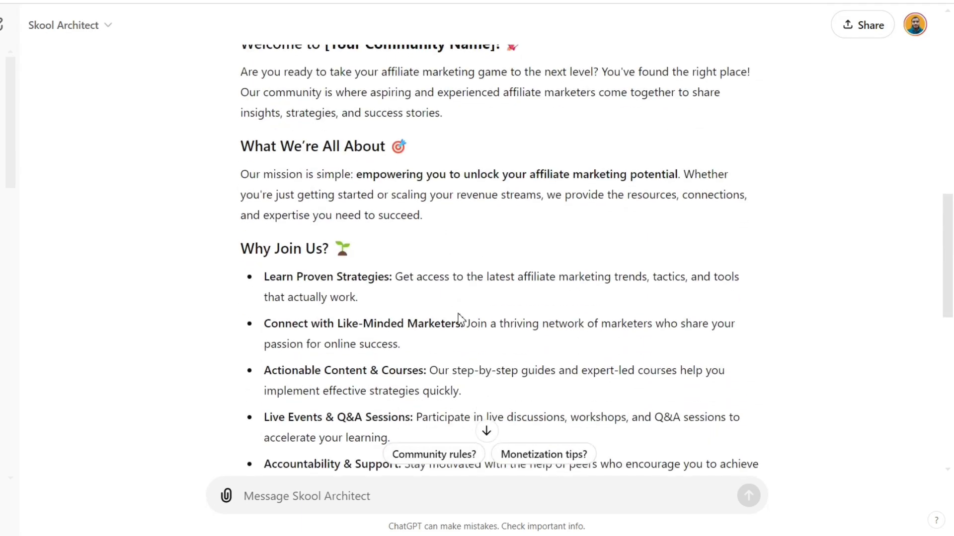
{"action": "scroll", "coordinate": [356, 262], "scroll_direction": "down", "scroll_amount": 7}
{"action": "left_click_drag", "start_coordinate": [242, 174], "coordinate": [732, 351]}
{"action": "key", "text": "ctrl+c"}
{"action": "left_click", "coordinate": [732, 351]}
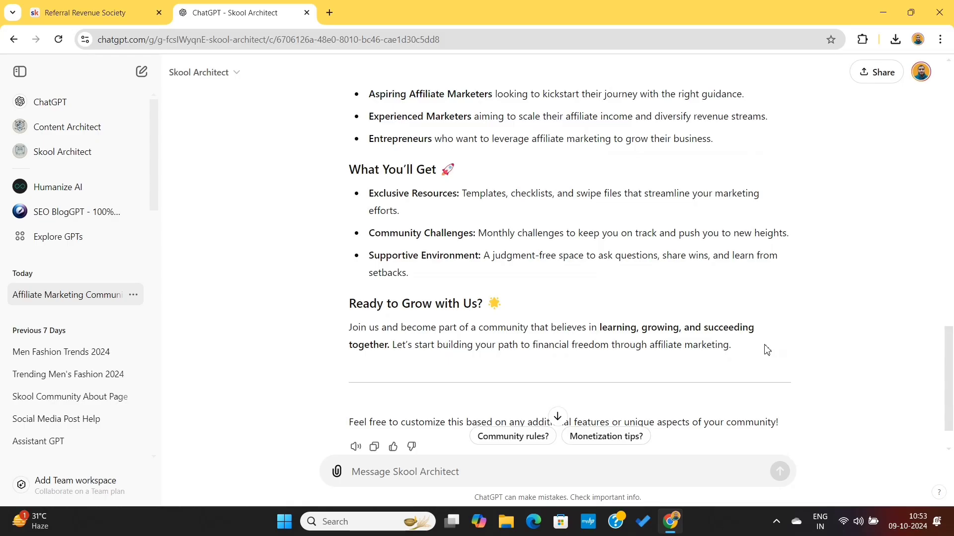
Switch to Skool and paste the copied text as the description on the group's About page.
{"action": "left_click", "coordinate": [87, 13]}
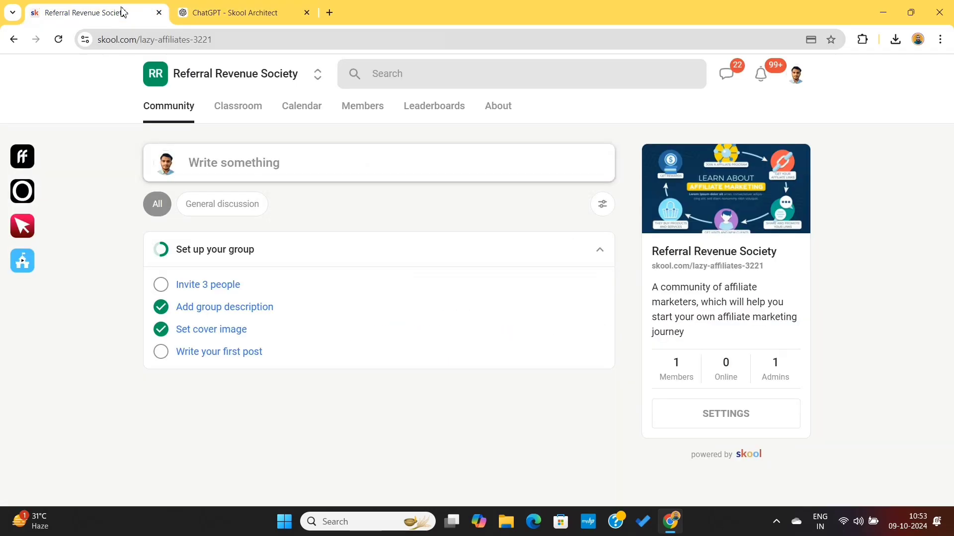
{"action": "left_click", "coordinate": [498, 110]}
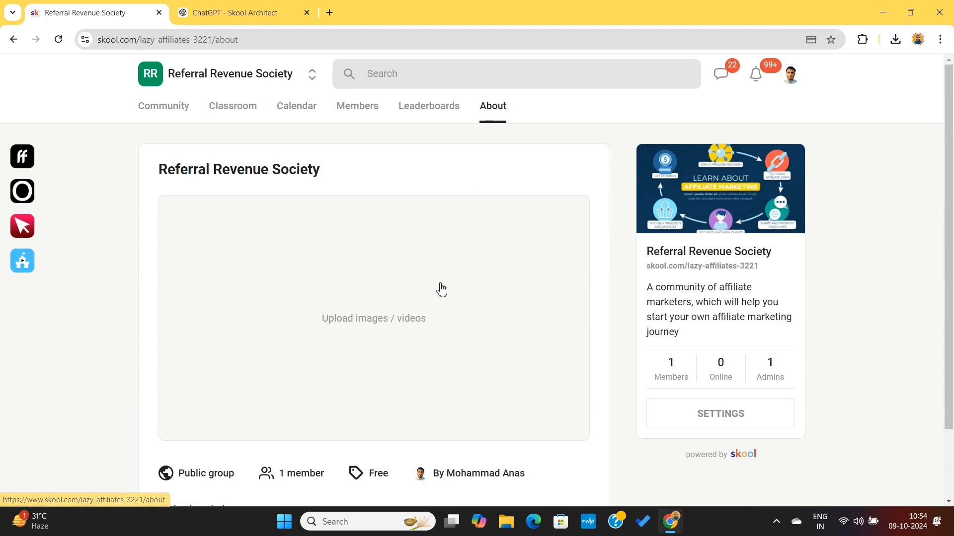
{"action": "scroll", "coordinate": [430, 343], "scroll_direction": "down", "scroll_amount": 2}
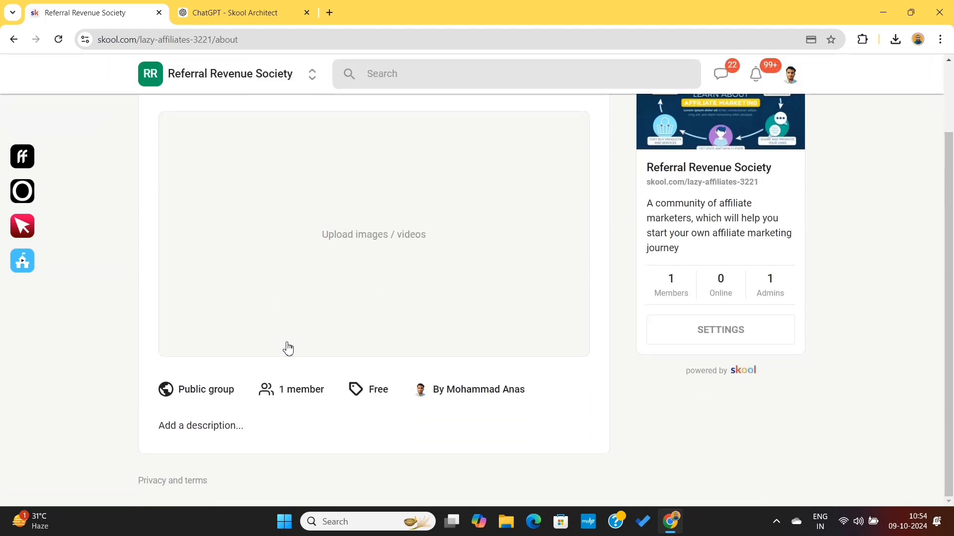
{"action": "left_click", "coordinate": [207, 434]}
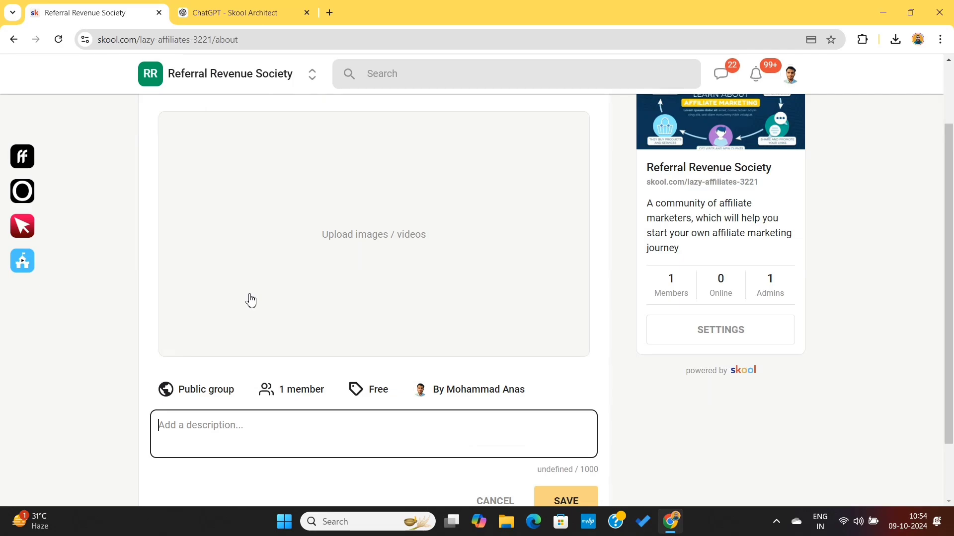
{"action": "key", "text": "ctrl+v"}
{"action": "scroll", "coordinate": [306, 356], "scroll_direction": "down", "scroll_amount": 3}
{"action": "scroll", "coordinate": [306, 356], "scroll_direction": "up", "scroll_amount": 5}
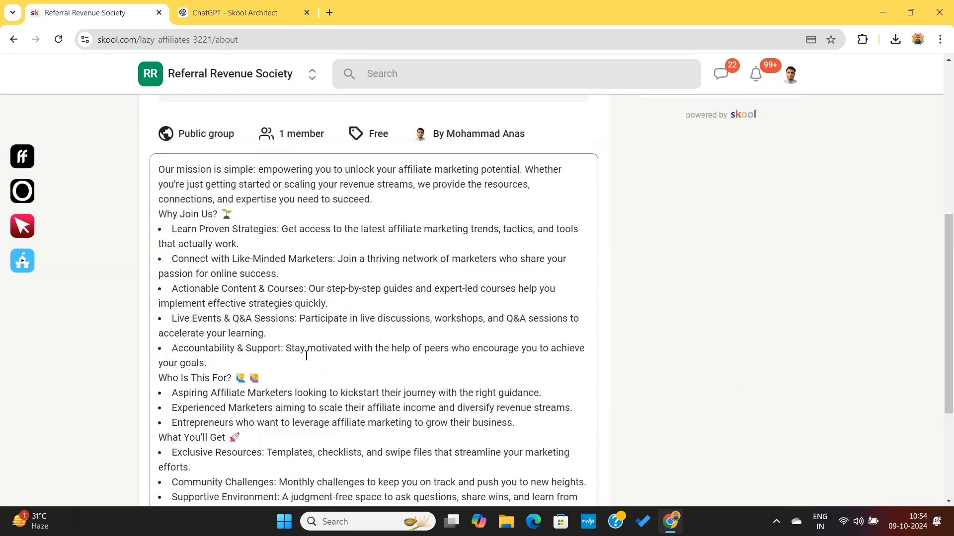
Insert blank lines around the "Why Join Us?", "Who Is This For?" and "Ready to Grow with Us?" headings in the description.
{"action": "left_click", "coordinate": [392, 292]}
{"action": "key", "text": "Return"}
{"action": "left_click", "coordinate": [357, 319]}
{"action": "key", "text": "Return"}
{"action": "scroll", "coordinate": [357, 319], "scroll_direction": "down", "scroll_amount": 1}
{"action": "left_click", "coordinate": [302, 443]}
{"action": "key", "text": "Return"}
{"action": "left_click", "coordinate": [334, 438]}
{"action": "key", "text": "Return"}
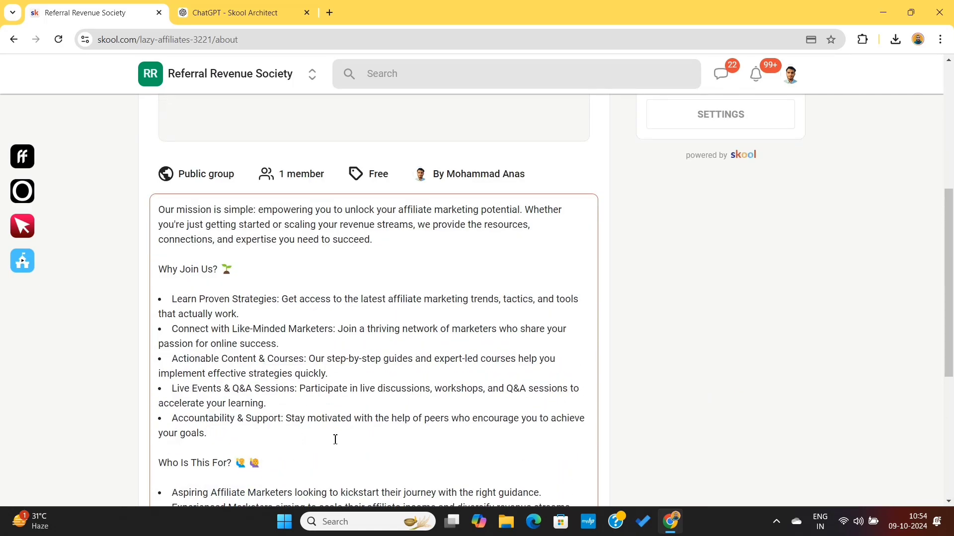
{"action": "scroll", "coordinate": [334, 439], "scroll_direction": "down", "scroll_amount": 5}
{"action": "left_click", "coordinate": [291, 373]}
{"action": "key", "text": "Return"}
{"action": "scroll", "coordinate": [183, 306], "scroll_direction": "down", "scroll_amount": 2}
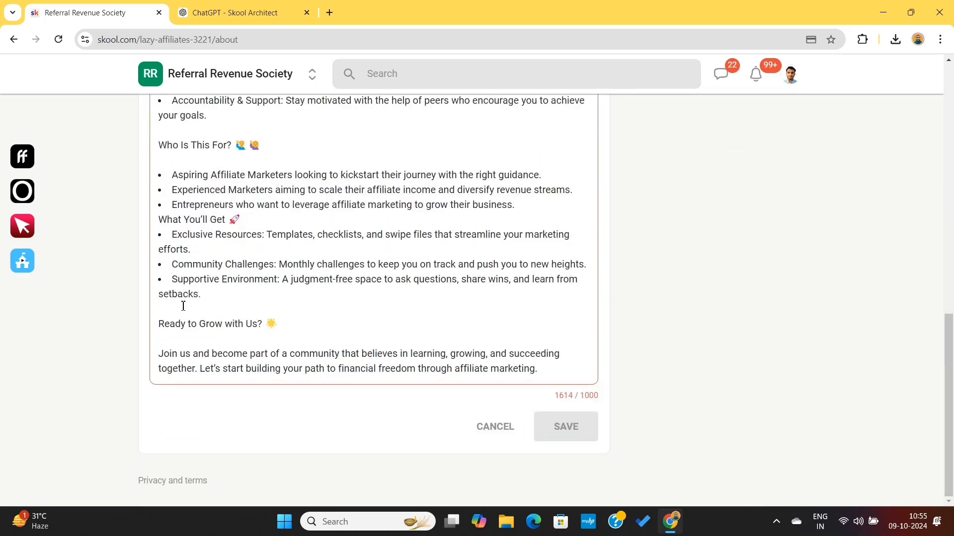
Delete everything from "Who Is This For?" to the end of the description and save it.
{"action": "left_click_drag", "start_coordinate": [172, 237], "coordinate": [579, 373]}
{"action": "key", "text": "BackSpace"}
{"action": "left_click_drag", "start_coordinate": [162, 293], "coordinate": [307, 386]}
{"action": "key", "text": "BackSpace"}
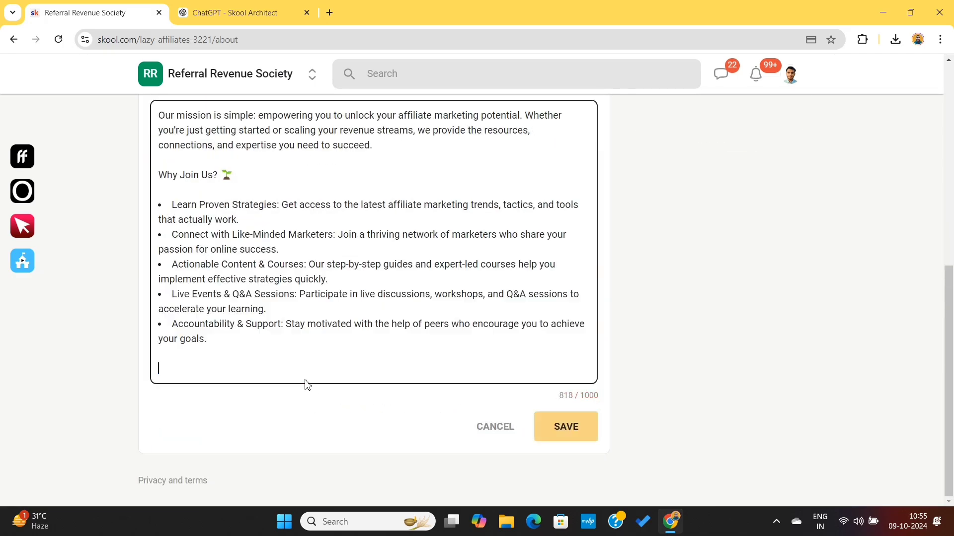
{"action": "scroll", "coordinate": [355, 328], "scroll_direction": "up", "scroll_amount": 2}
{"action": "scroll", "coordinate": [356, 329], "scroll_direction": "down", "scroll_amount": 2}
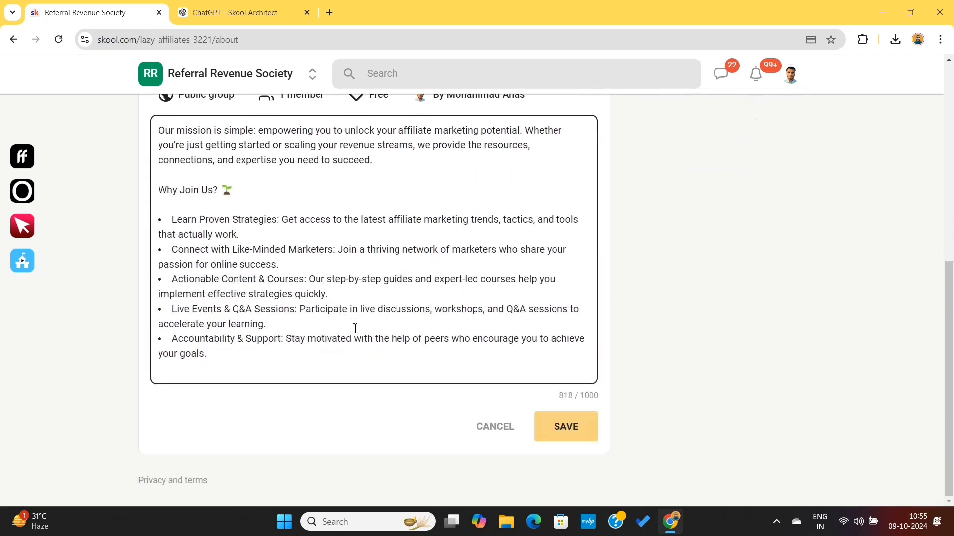
{"action": "left_click", "coordinate": [572, 430]}
Upload the "Learn About Affiliate Marketing" image as media on the group's About page.
{"action": "scroll", "coordinate": [395, 322], "scroll_direction": "up", "scroll_amount": 6}
{"action": "scroll", "coordinate": [392, 308], "scroll_direction": "up", "scroll_amount": 1}
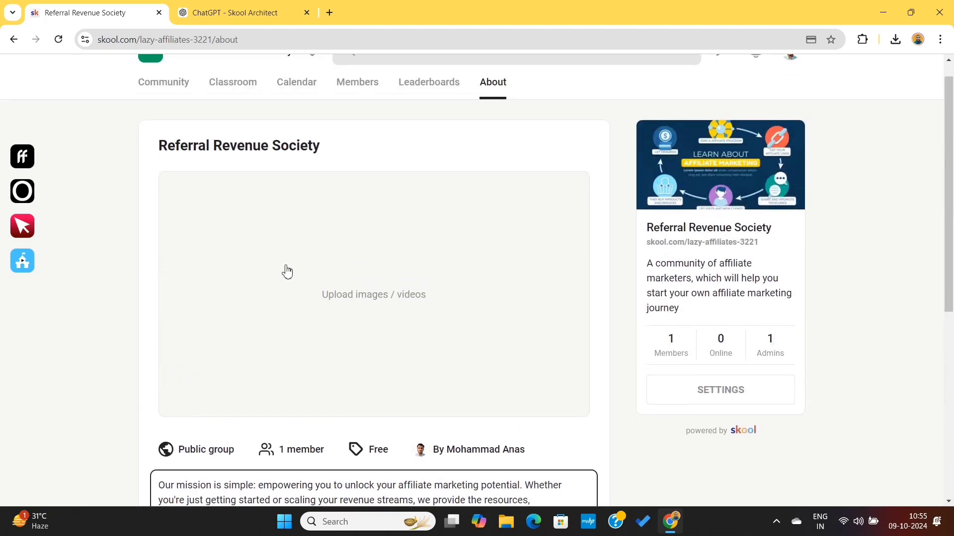
{"action": "scroll", "coordinate": [287, 271], "scroll_direction": "up", "scroll_amount": 1}
{"action": "left_click", "coordinate": [389, 320]}
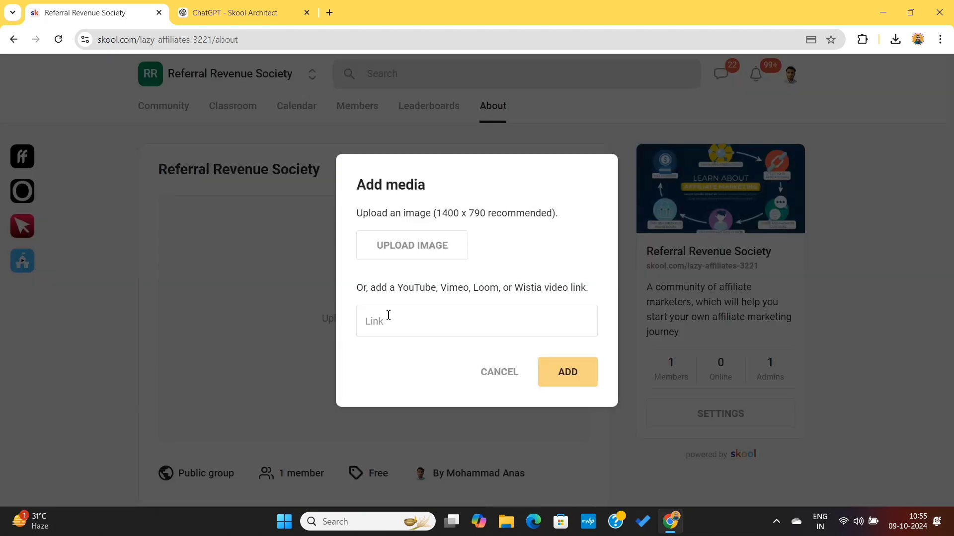
{"action": "left_click", "coordinate": [412, 254]}
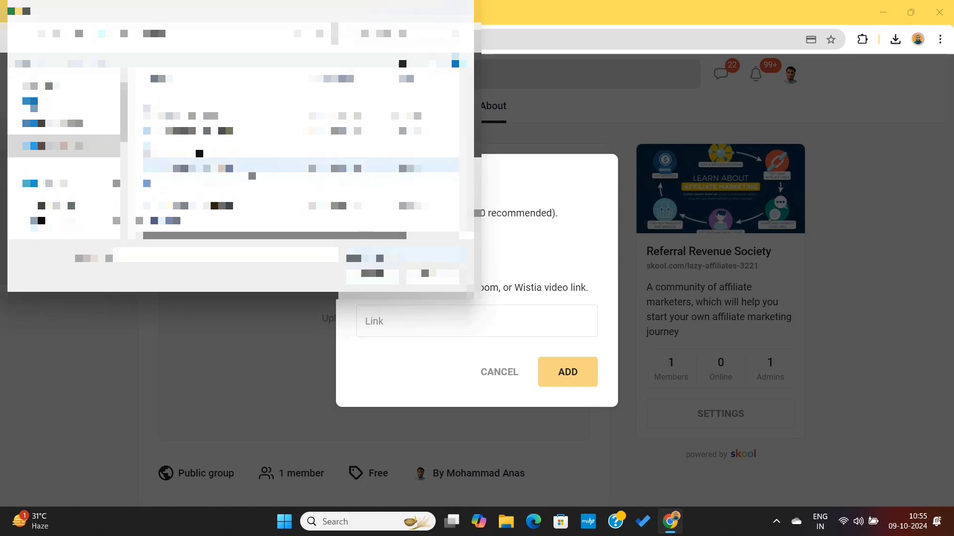
{"action": "double_click", "coordinate": [233, 114]}
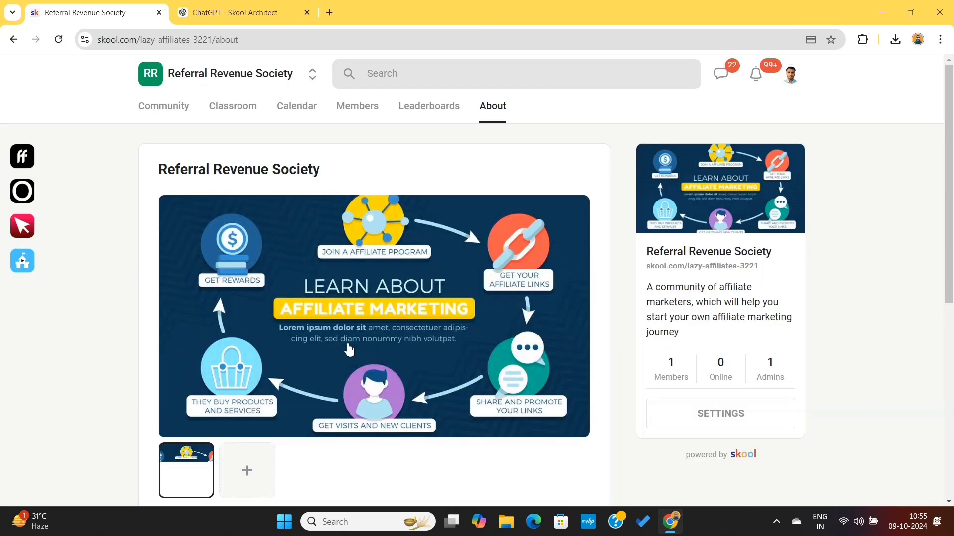
Add a second image to the About page's media, showing a table with Amount and Paid columns.
{"action": "scroll", "coordinate": [374, 393], "scroll_direction": "down", "scroll_amount": 1}
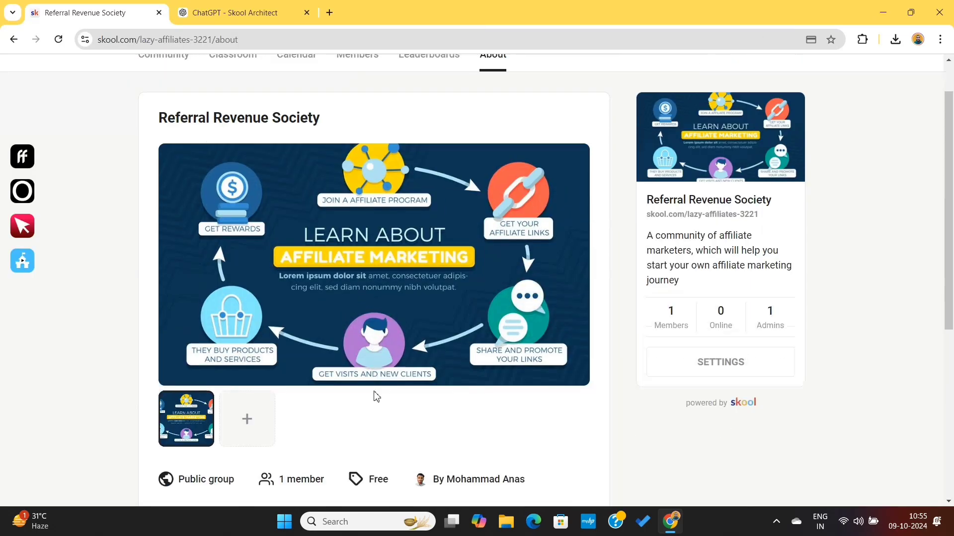
{"action": "scroll", "coordinate": [348, 396], "scroll_direction": "down", "scroll_amount": 2}
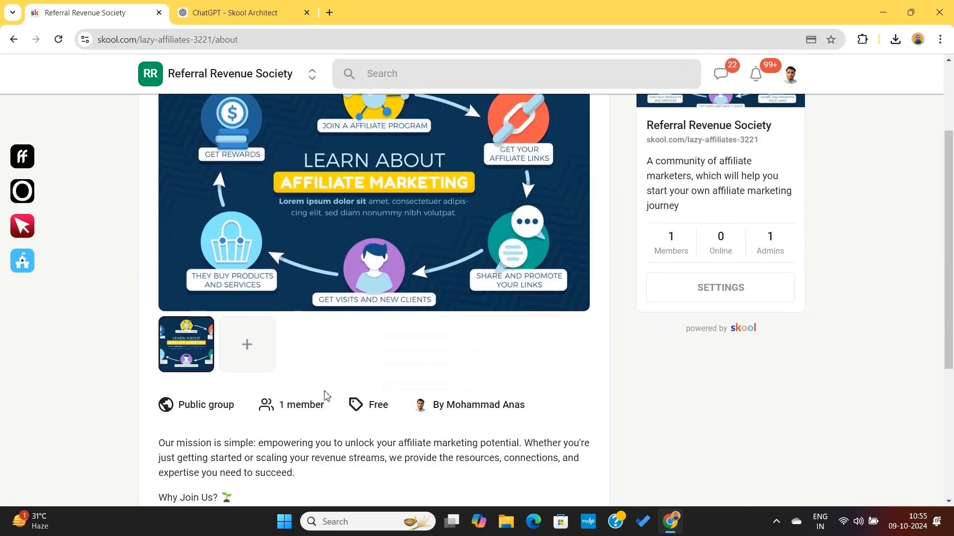
{"action": "left_click", "coordinate": [244, 352]}
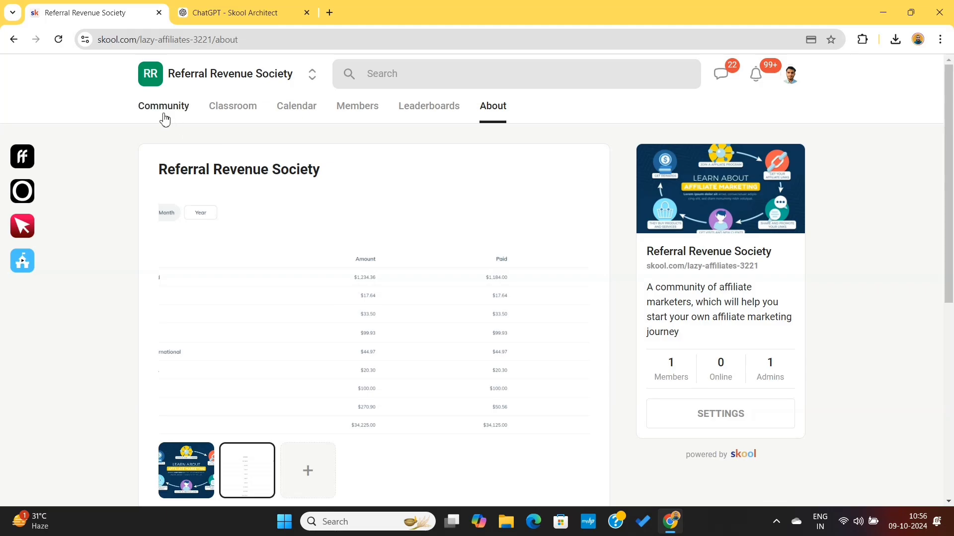
Ask the Skool Architect GPT to create an icon for the affiliate marketing community.
{"action": "left_click", "coordinate": [165, 115]}
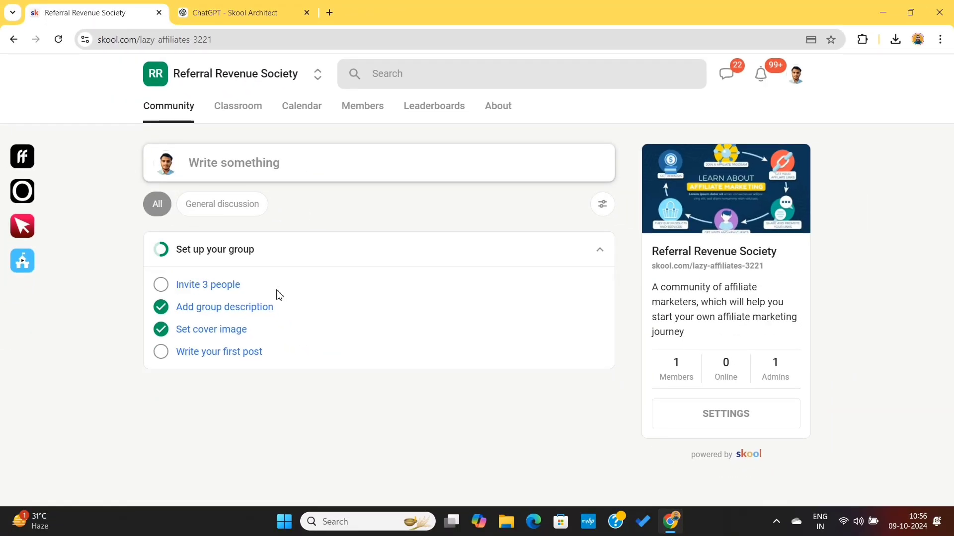
{"action": "left_click", "coordinate": [254, 18]}
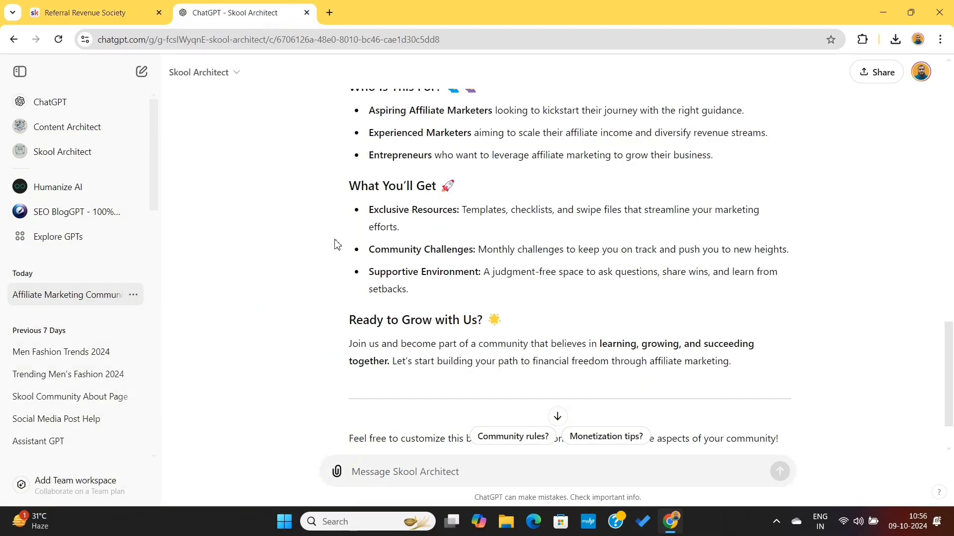
{"action": "scroll", "coordinate": [416, 437], "scroll_direction": "down", "scroll_amount": 2}
{"action": "left_click", "coordinate": [415, 476]}
{"action": "type", "text": "can you crea"}
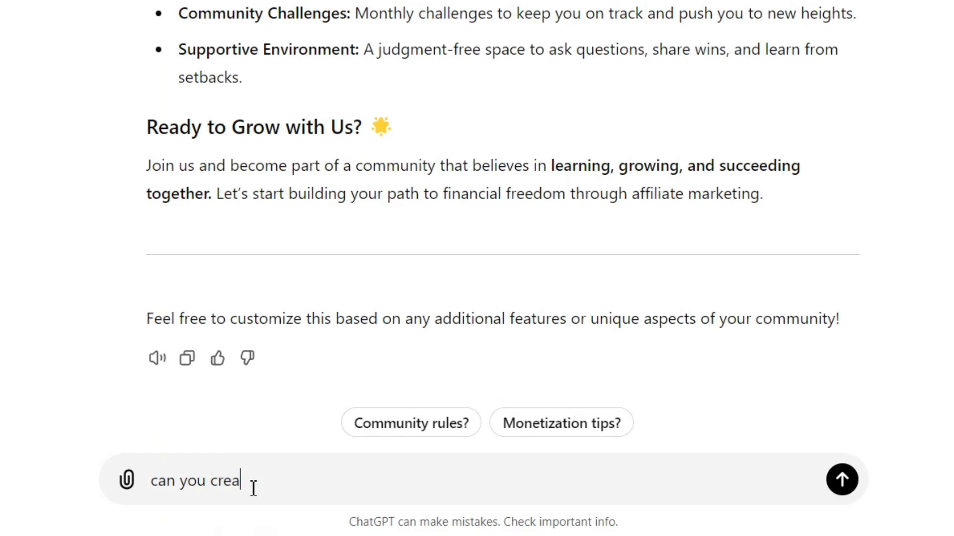
{"action": "type", "text": "te an icon for my affiliate marketing commun"}
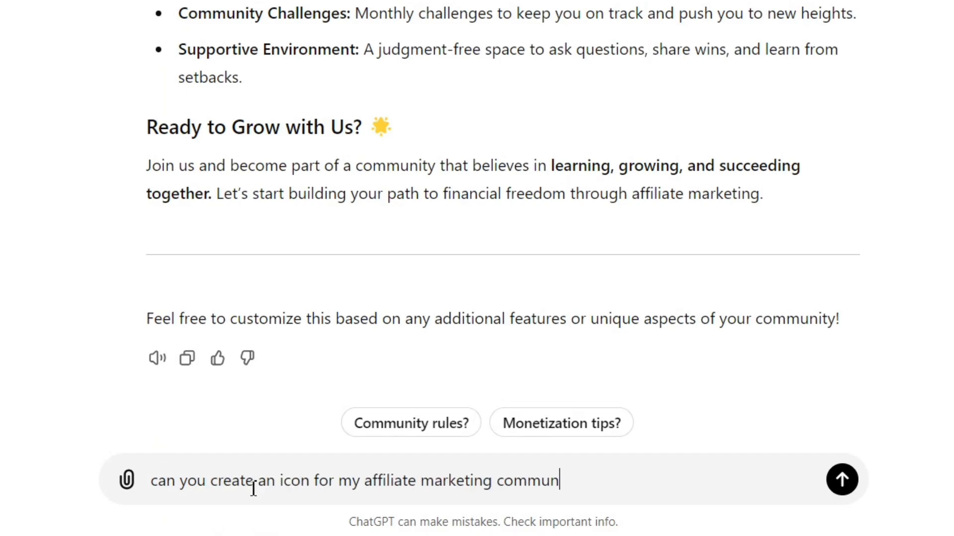
{"action": "type", "text": "iyt"}
{"action": "key", "text": "Return"}
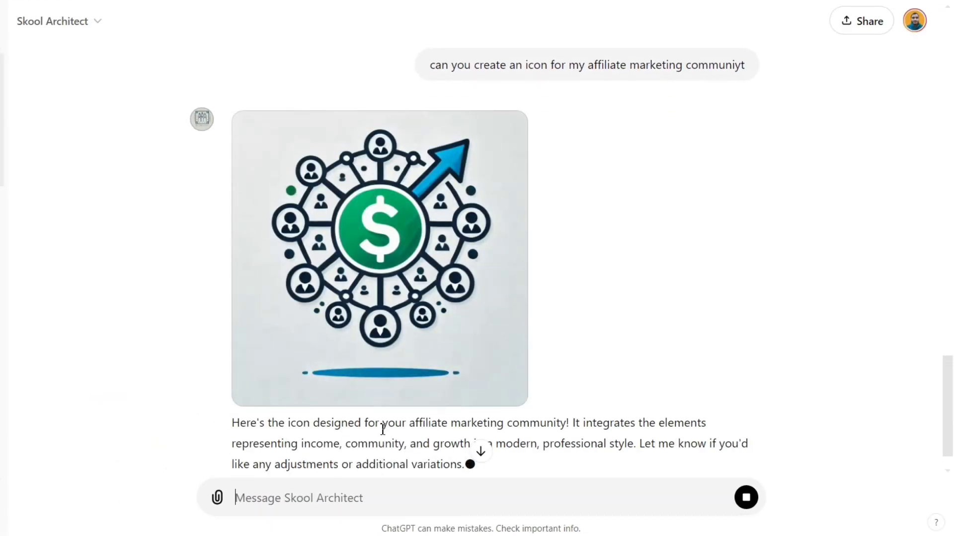
Download the generated dollar-sign network icon from the Skool Architect chat.
{"action": "mouse_move", "coordinate": [380, 307]}
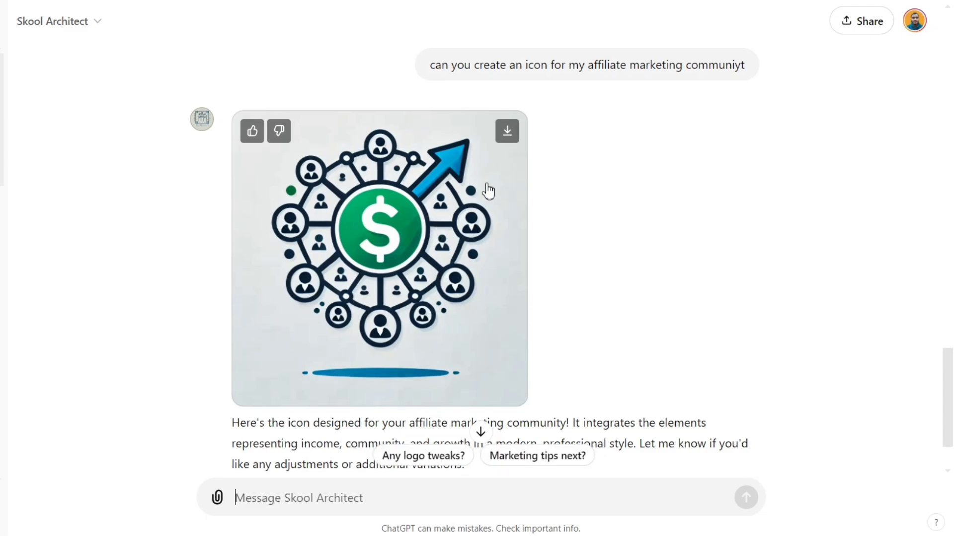
{"action": "left_click", "coordinate": [508, 132]}
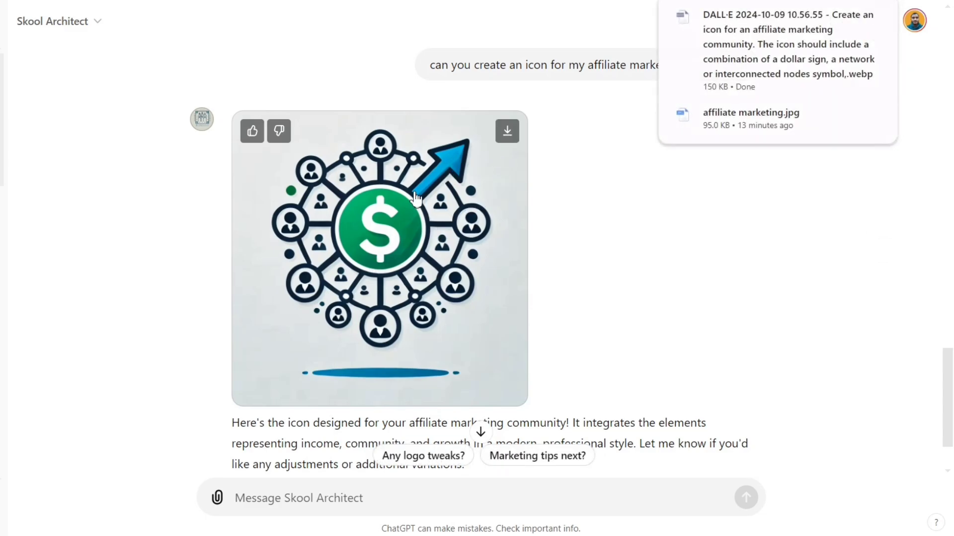
{"action": "scroll", "coordinate": [462, 245], "scroll_direction": "down", "scroll_amount": 2}
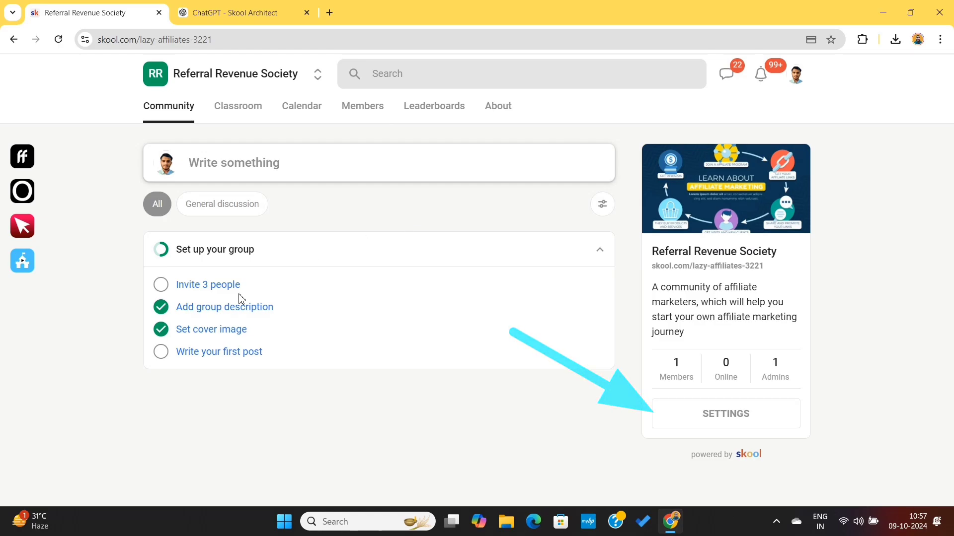
Upload the downloaded dollar-sign network image as the Skool group's icon and save its crop.
{"action": "left_click", "coordinate": [210, 330]}
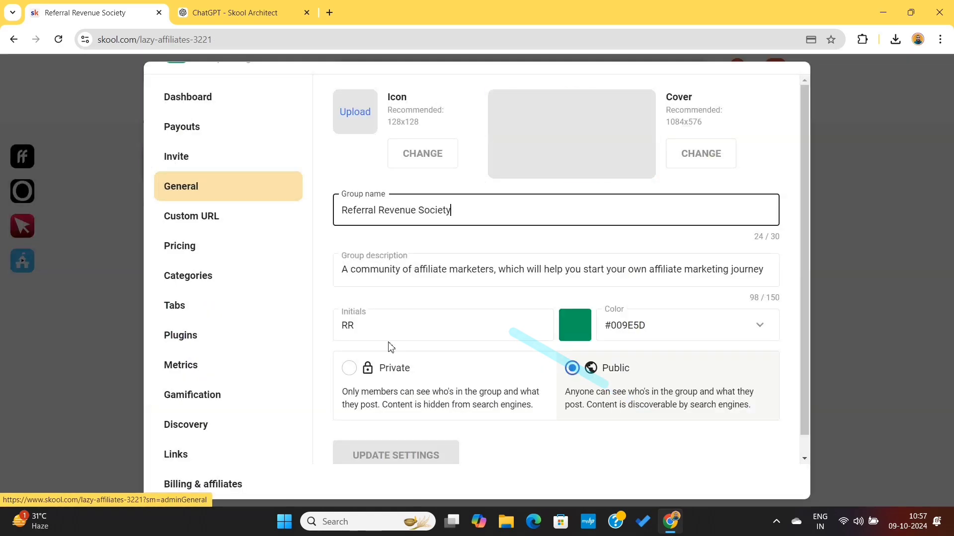
{"action": "left_click", "coordinate": [425, 162]}
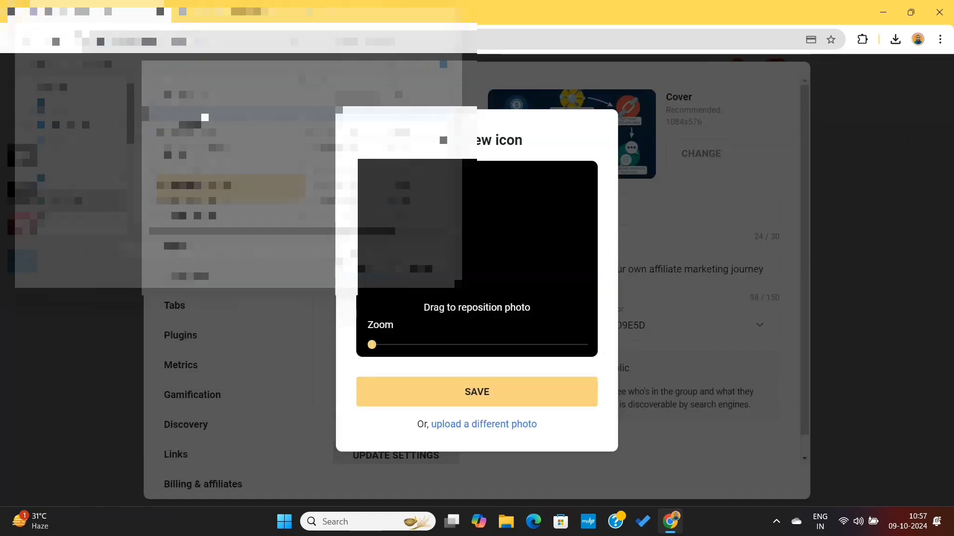
{"action": "double_click", "coordinate": [204, 117]}
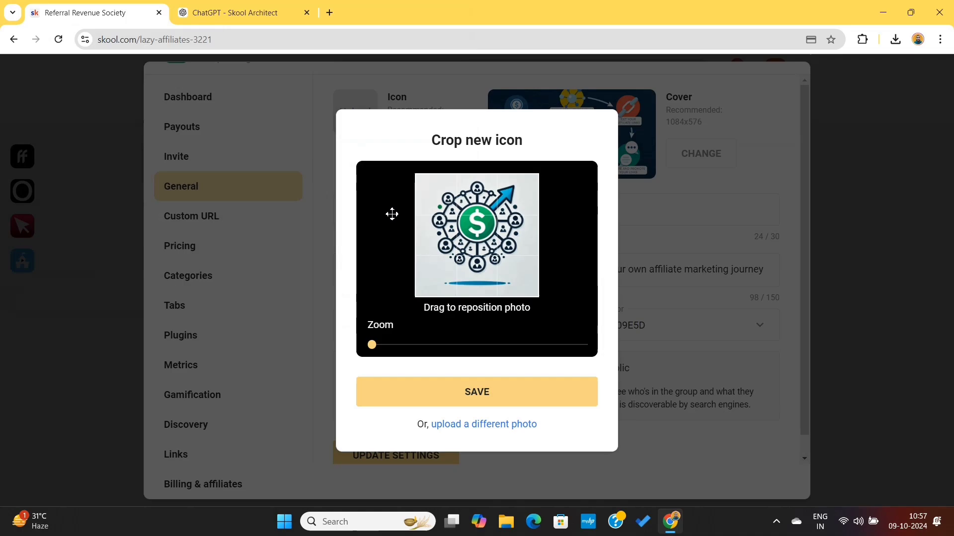
{"action": "left_click", "coordinate": [440, 393]}
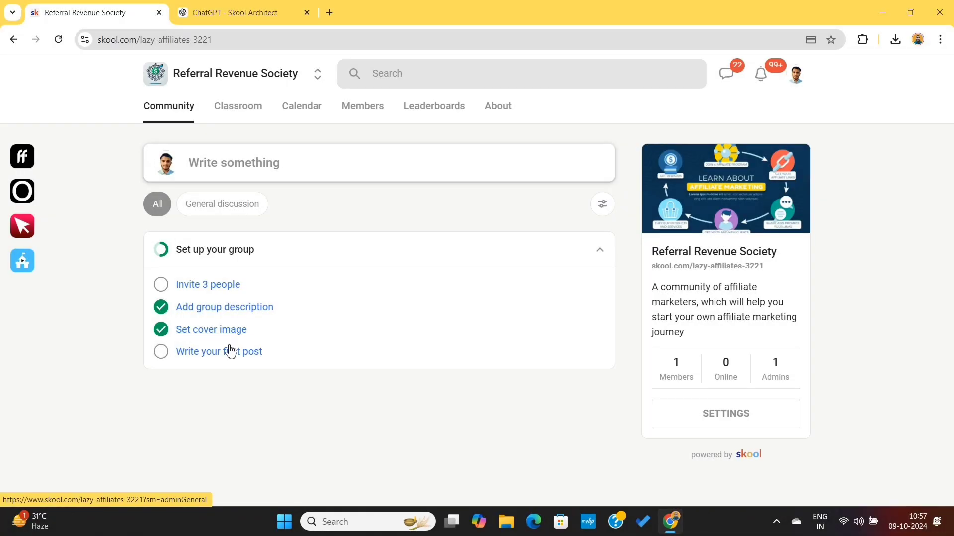
Start the group's first post and ask Skool Architect to write a welcome post for the community.
{"action": "left_click", "coordinate": [231, 354]}
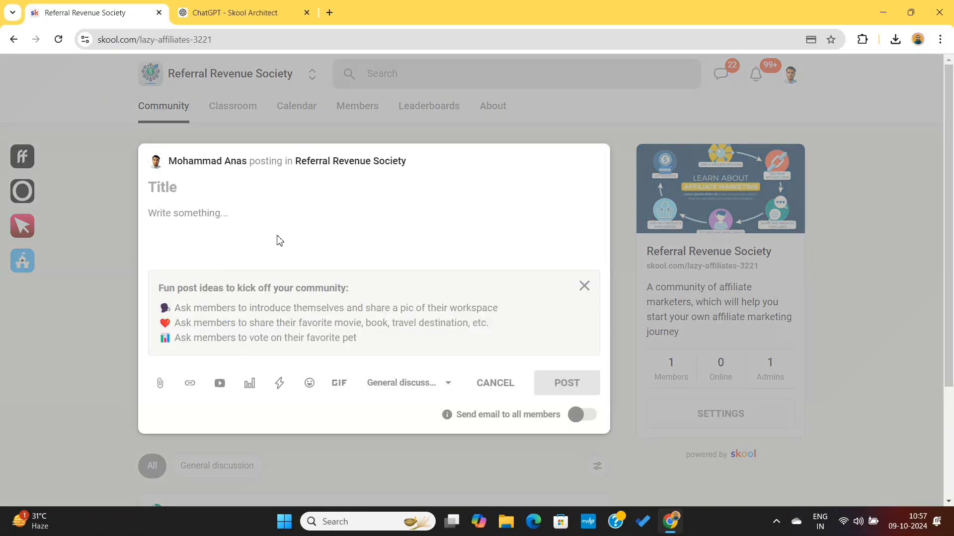
{"action": "left_click", "coordinate": [234, 233]}
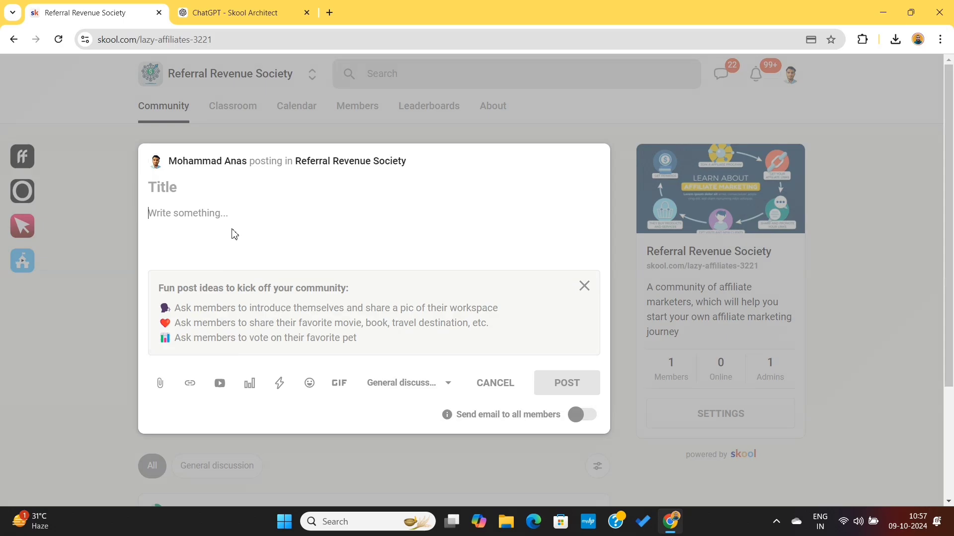
{"action": "left_click", "coordinate": [259, 15]}
{"action": "left_click", "coordinate": [397, 477]}
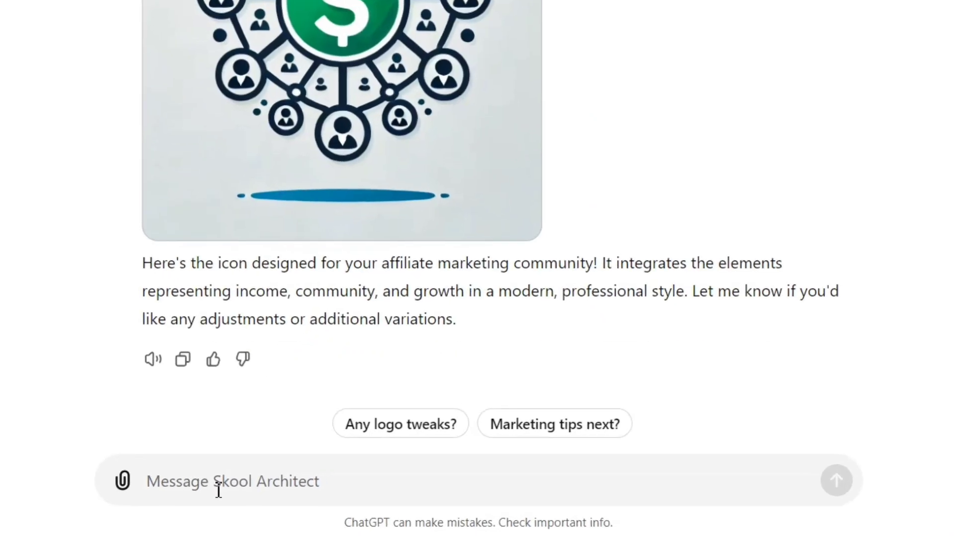
{"action": "type", "text": "Okay, Now I want you to write a welcome post for my communiyt"}
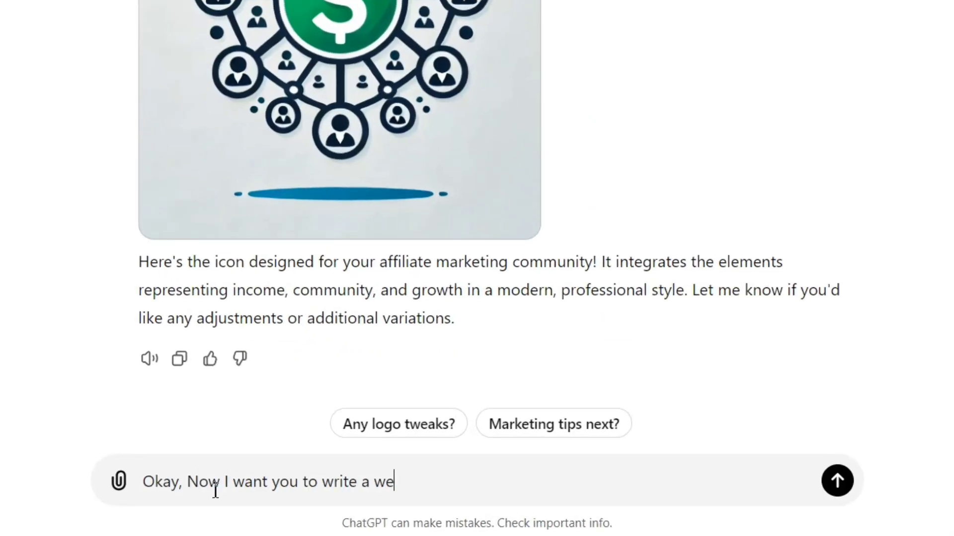
{"action": "key", "text": "BackSpace"}
{"action": "key", "text": "BackSpace"}
{"action": "type", "text": "ty"}
{"action": "key", "text": "Return"}
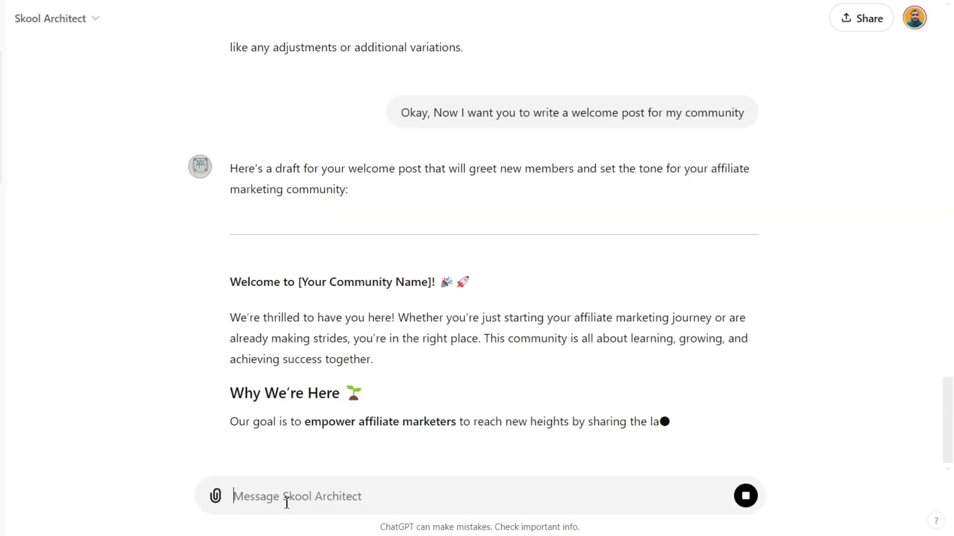
Copy the generated welcome text from "We're thrilled to have you here!" onward into the Skool post and title it "Welcome New Members".
{"action": "scroll", "coordinate": [401, 353], "scroll_direction": "down", "scroll_amount": 10}
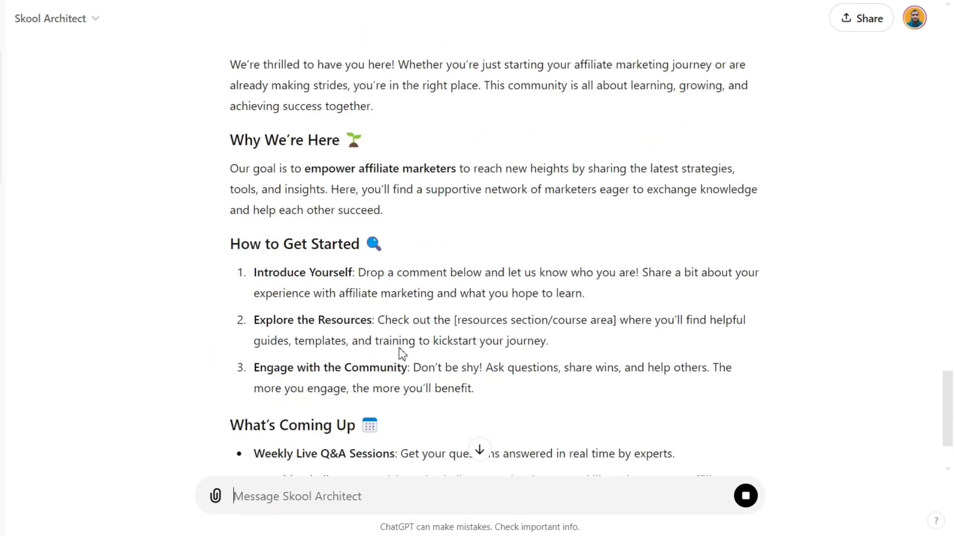
{"action": "scroll", "coordinate": [401, 351], "scroll_direction": "up", "scroll_amount": 10}
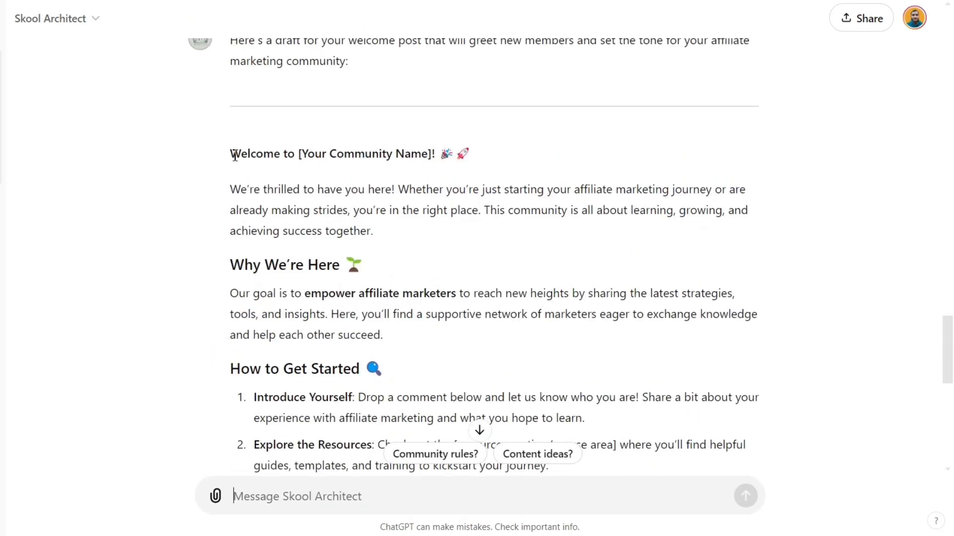
{"action": "left_click_drag", "start_coordinate": [234, 189], "coordinate": [504, 256]}
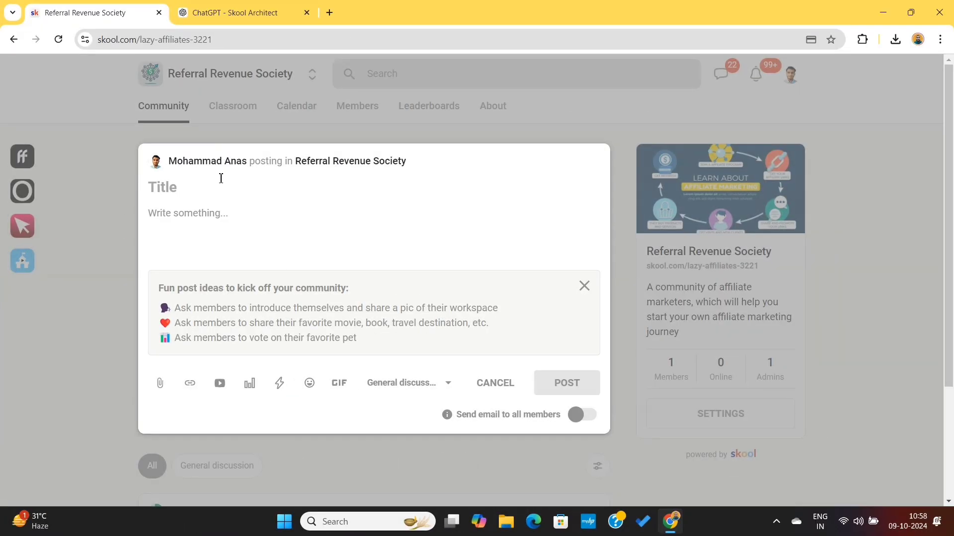
{"action": "key", "text": "ctrl+v"}
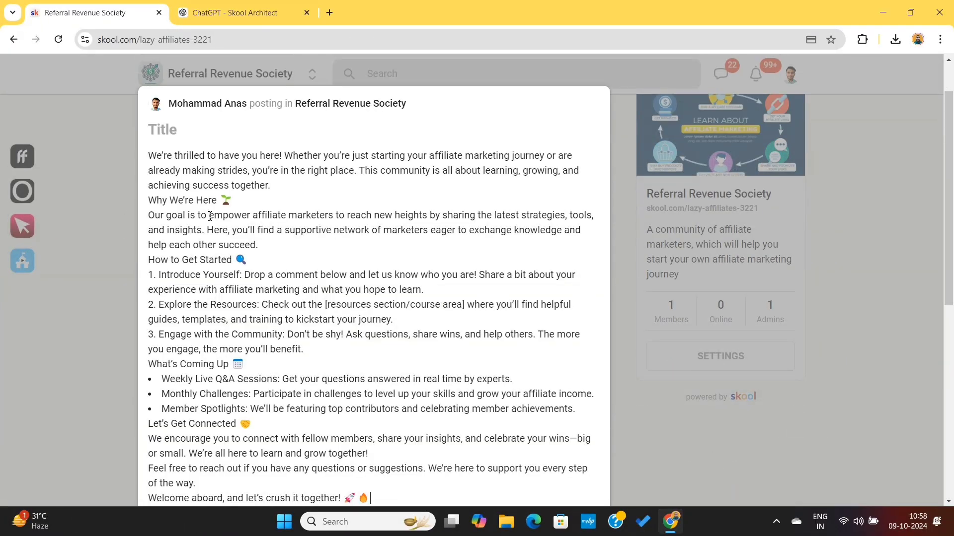
{"action": "scroll", "coordinate": [208, 208], "scroll_direction": "up", "scroll_amount": 2}
{"action": "left_click", "coordinate": [174, 189]}
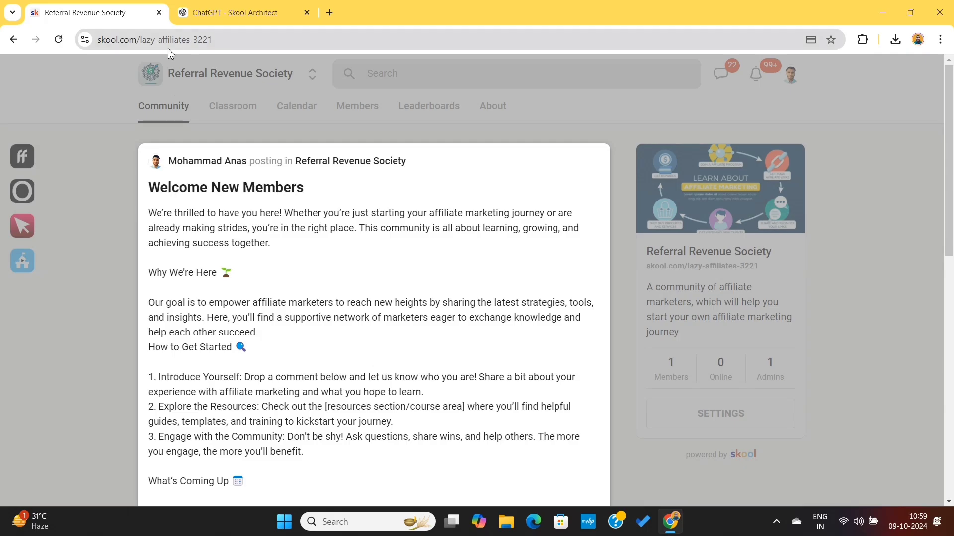
Search Google for "bold text generator" in a new browser tab.
{"action": "left_click", "coordinate": [329, 13]}
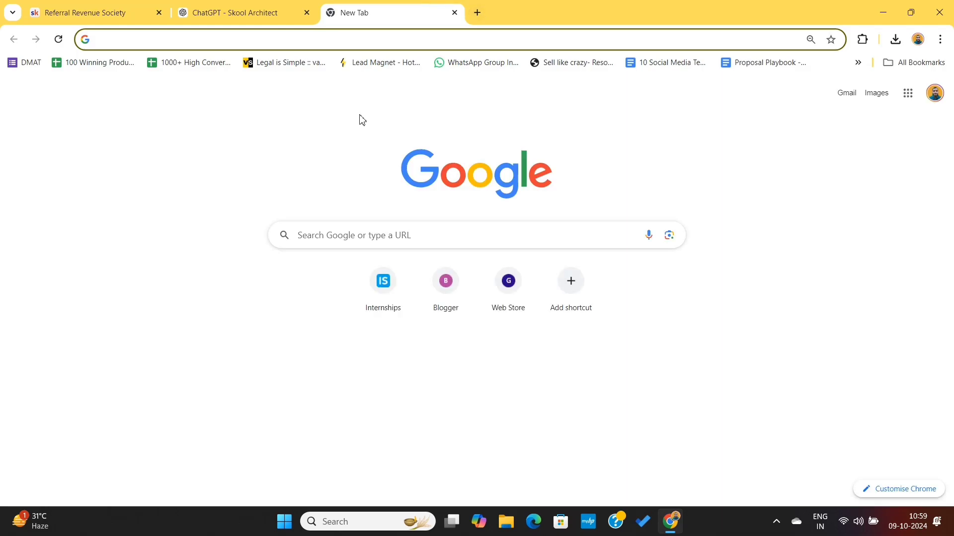
{"action": "type", "text": "bold text generator"}
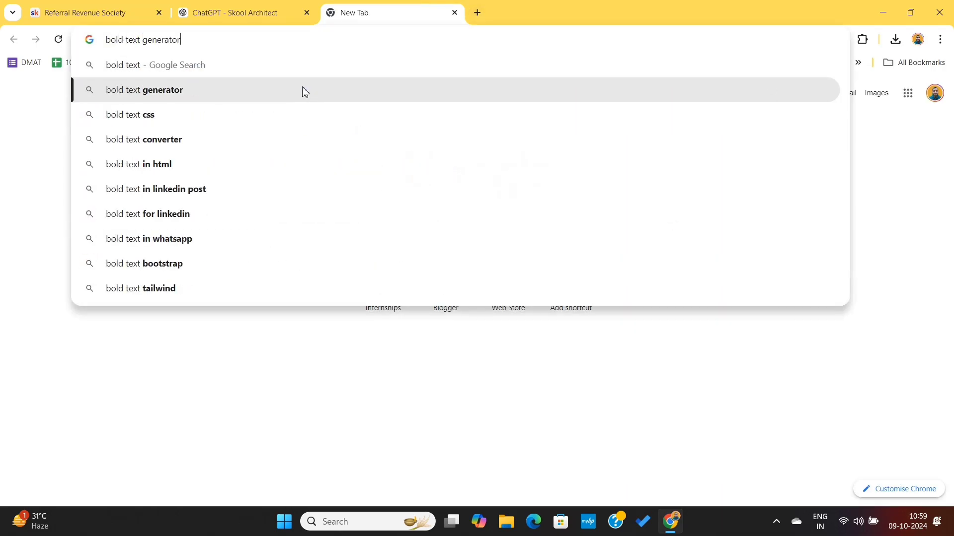
{"action": "left_click", "coordinate": [302, 91]}
Replace the post's "Why We're Here" heading with its Bold (serif) version from LingoJam's Bold Text Generator, keeping the emoji on the same line.
{"action": "left_click", "coordinate": [122, 16]}
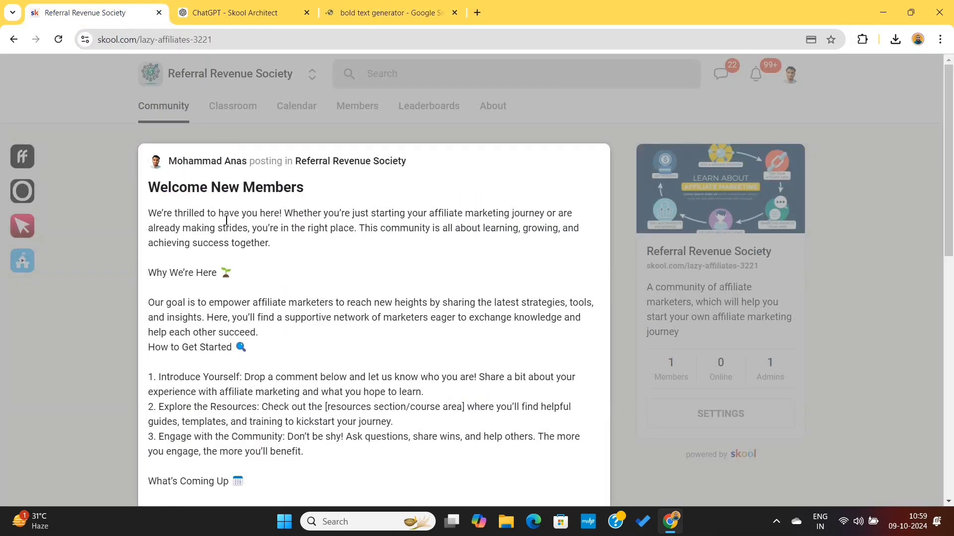
{"action": "left_click_drag", "start_coordinate": [216, 277], "coordinate": [148, 271]}
{"action": "key", "text": "ctrl+c"}
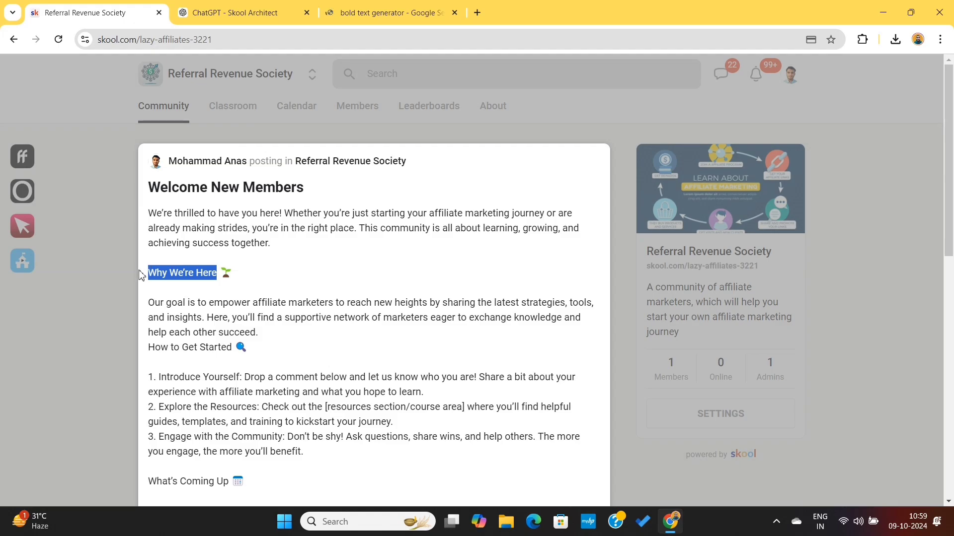
{"action": "left_click", "coordinate": [383, 13]}
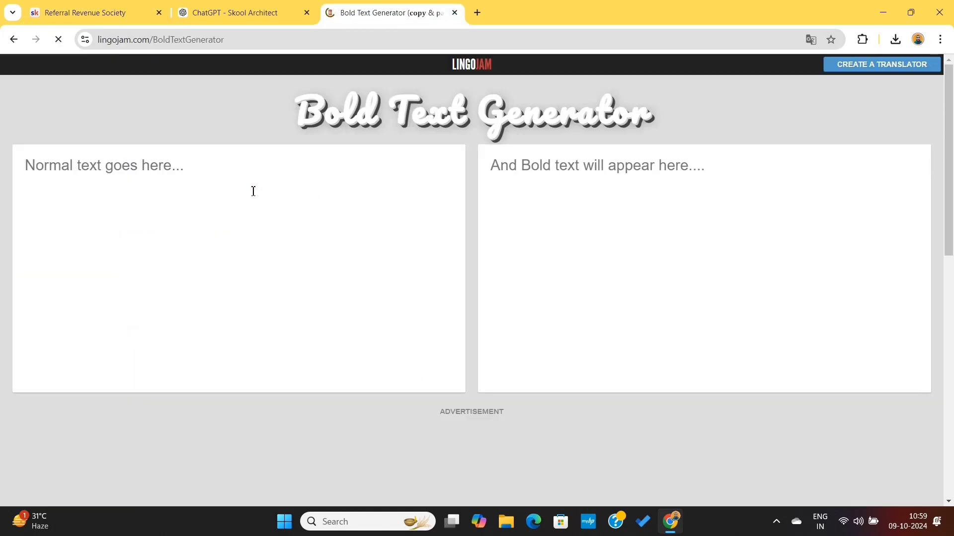
{"action": "left_click", "coordinate": [253, 191]}
{"action": "key", "text": "ctrl+v"}
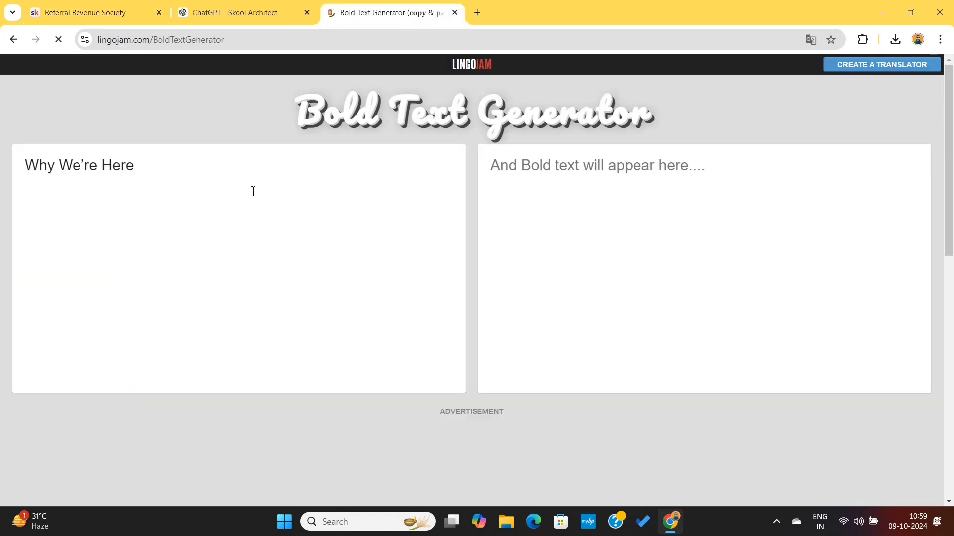
{"action": "triple_click", "coordinate": [532, 181]}
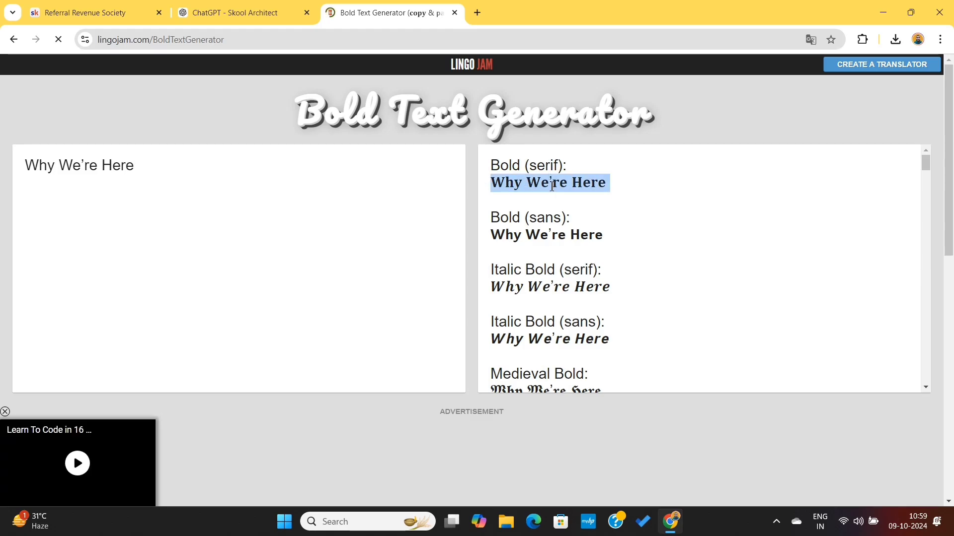
{"action": "left_click", "coordinate": [95, 12]}
{"action": "type", "text": "𝐖𝐡𝐲 𝐖𝐞’𝐫𝐞 𝐇𝐞𝐫𝐞"}
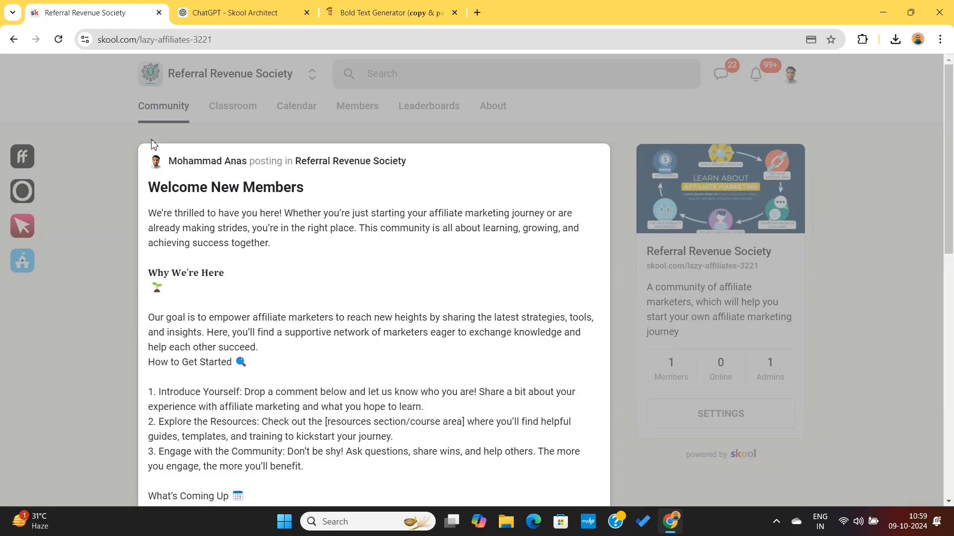
{"action": "key", "text": "Delete"}
Convert the "What's Coming Up" heading to Bold (serif) in the text generator and replace the original in the post.
{"action": "scroll", "coordinate": [204, 265], "scroll_direction": "down", "scroll_amount": 2}
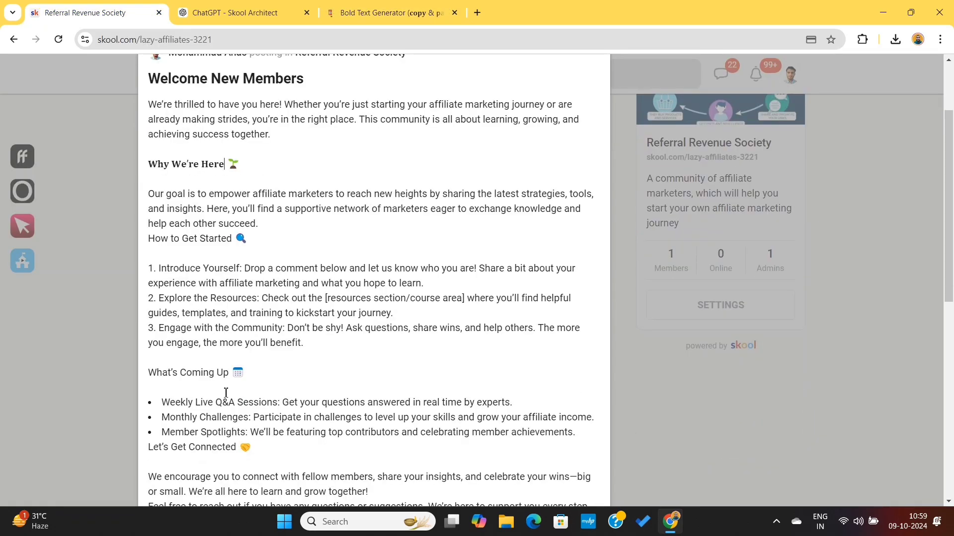
{"action": "triple_click", "coordinate": [223, 371]}
{"action": "key", "text": "ctrl+c"}
{"action": "left_click", "coordinate": [393, 12]}
{"action": "left_click", "coordinate": [335, 164]}
{"action": "key", "text": "ctrl+a"}
{"action": "key", "text": "ctrl+v"}
{"action": "triple_click", "coordinate": [538, 187]}
{"action": "key", "text": "ctrl+c"}
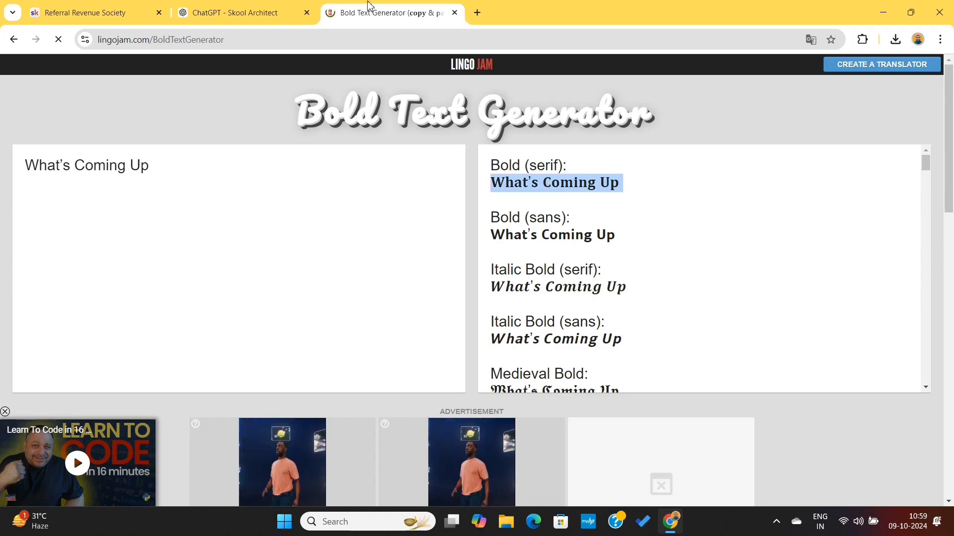
{"action": "left_click_drag", "start_coordinate": [95, 13], "coordinate": [238, 12]}
{"action": "key", "text": "ctrl+v"}
Replace "let's crush it together" in the post's closing line with its Bold (serif) version from the text generator.
{"action": "scroll", "coordinate": [312, 340], "scroll_direction": "down", "scroll_amount": 1}
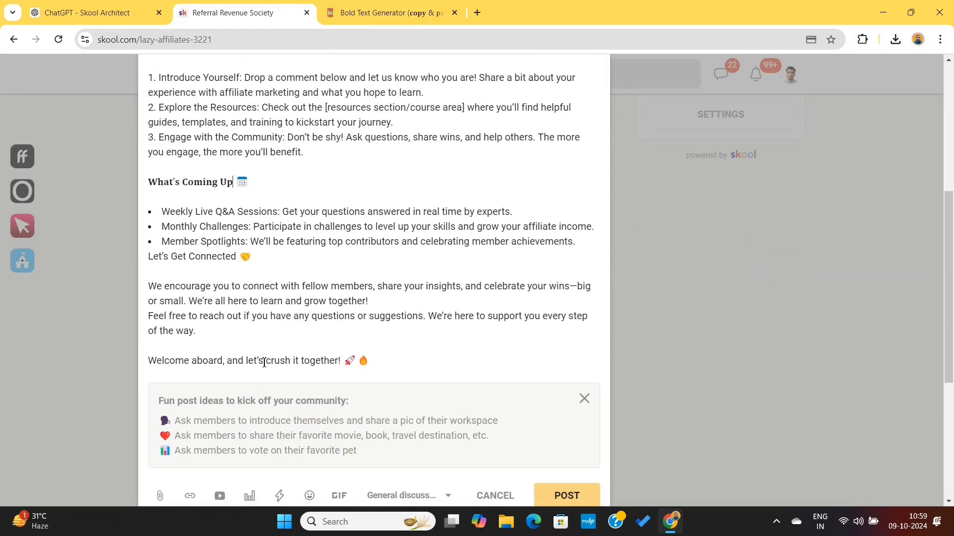
{"action": "left_click_drag", "start_coordinate": [245, 360], "coordinate": [341, 360]}
{"action": "left_click", "coordinate": [393, 12]}
{"action": "left_click", "coordinate": [328, 173]}
{"action": "key", "text": "ctrl+a"}
{"action": "key", "text": "ctrl+v"}
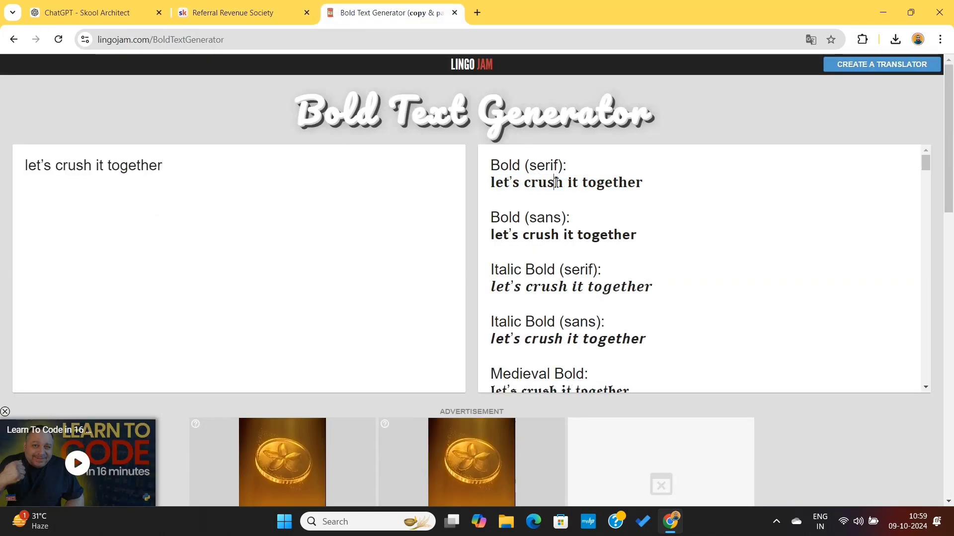
{"action": "triple_click", "coordinate": [539, 181]}
{"action": "key", "text": "ctrl+c"}
{"action": "left_click", "coordinate": [256, 15]}
{"action": "key", "text": "ctrl+v"}
{"action": "key", "text": "Delete"}
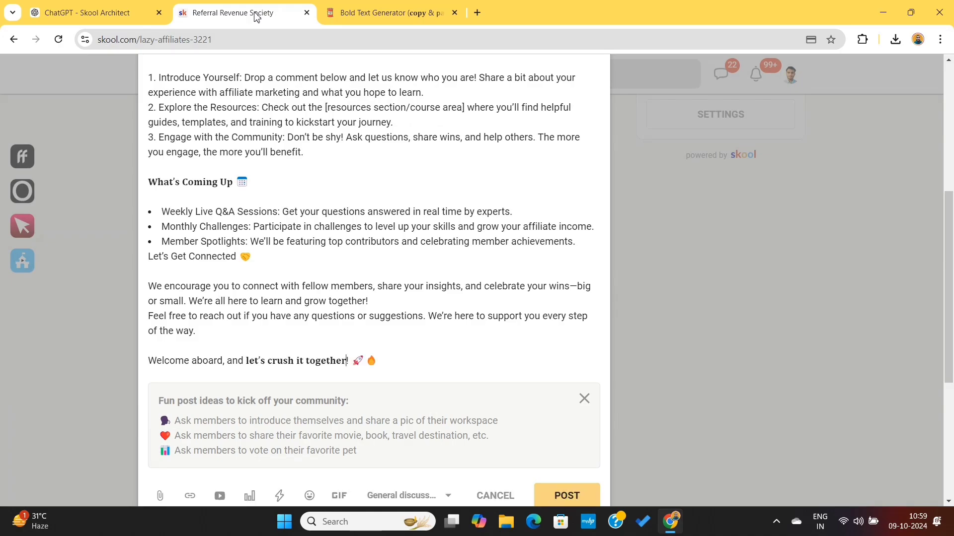
{"action": "scroll", "coordinate": [443, 244], "scroll_direction": "down", "scroll_amount": 3}
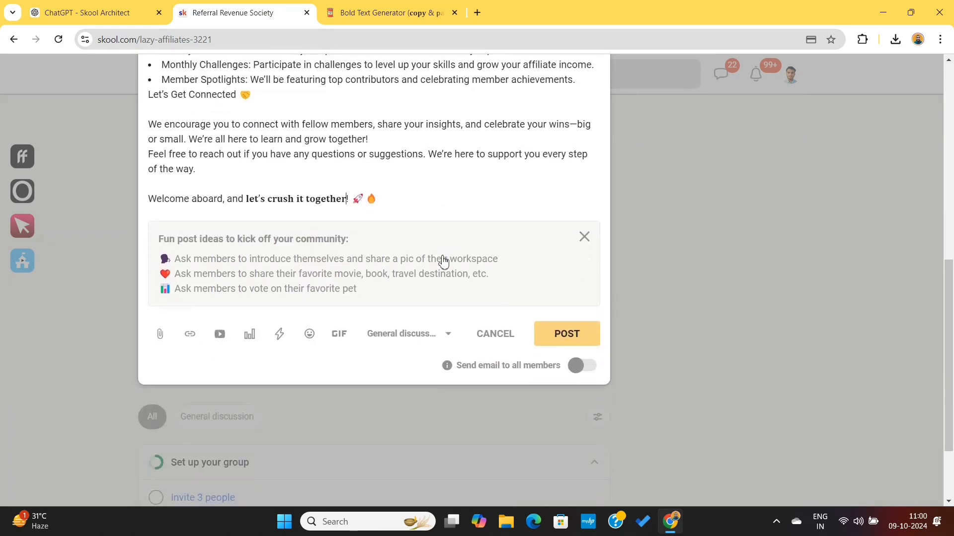
Publish the welcome post, and check the community feed filtered by General discussion before returning to all posts.
{"action": "left_click", "coordinate": [567, 342]}
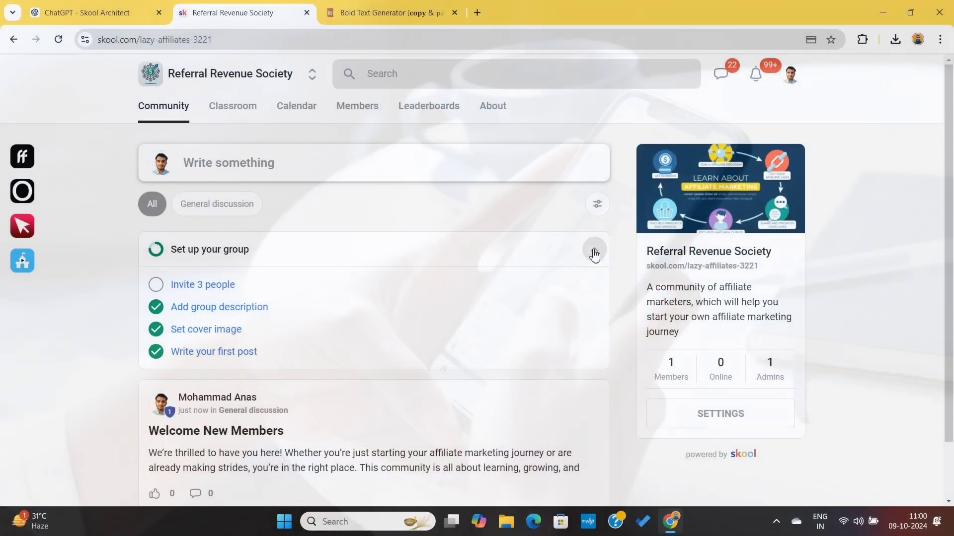
{"action": "left_click", "coordinate": [593, 247]}
{"action": "left_click", "coordinate": [266, 209]}
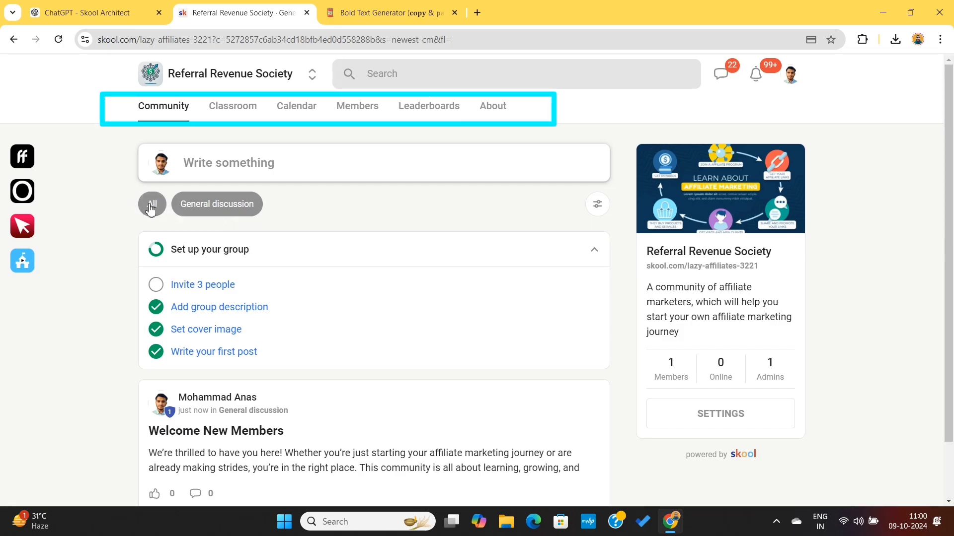
{"action": "left_click", "coordinate": [151, 209]}
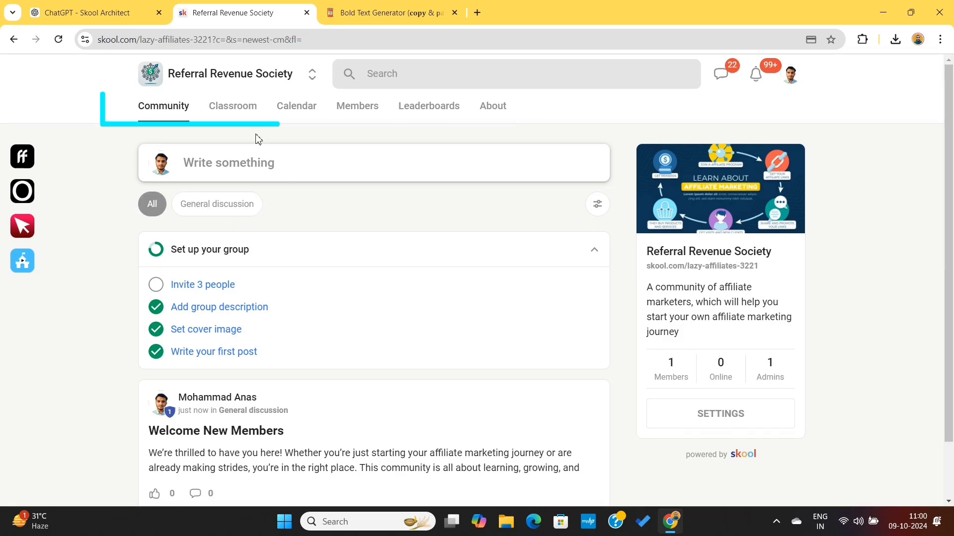
Look through the community's Classroom, Calendar, Members, Leaderboards and About pages.
{"action": "left_click", "coordinate": [236, 114]}
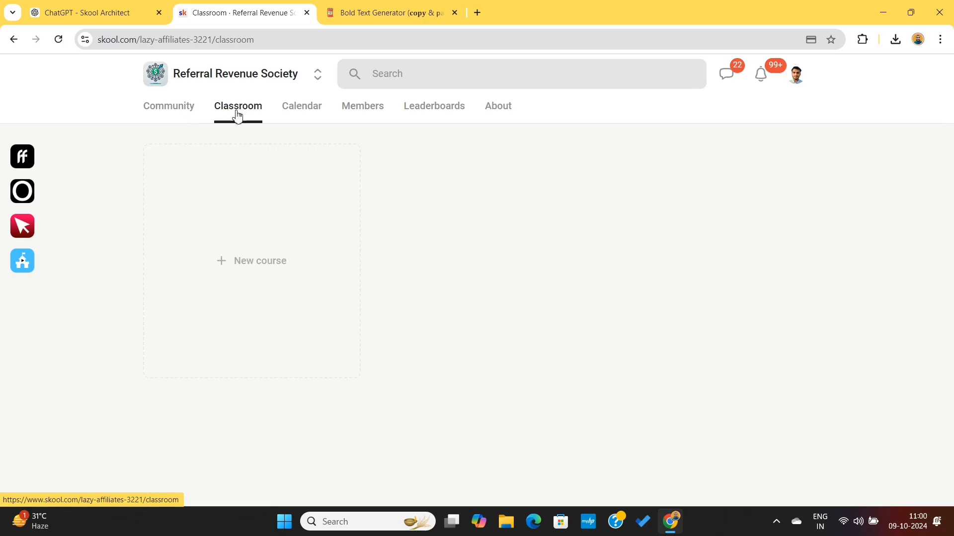
{"action": "left_click", "coordinate": [296, 113]}
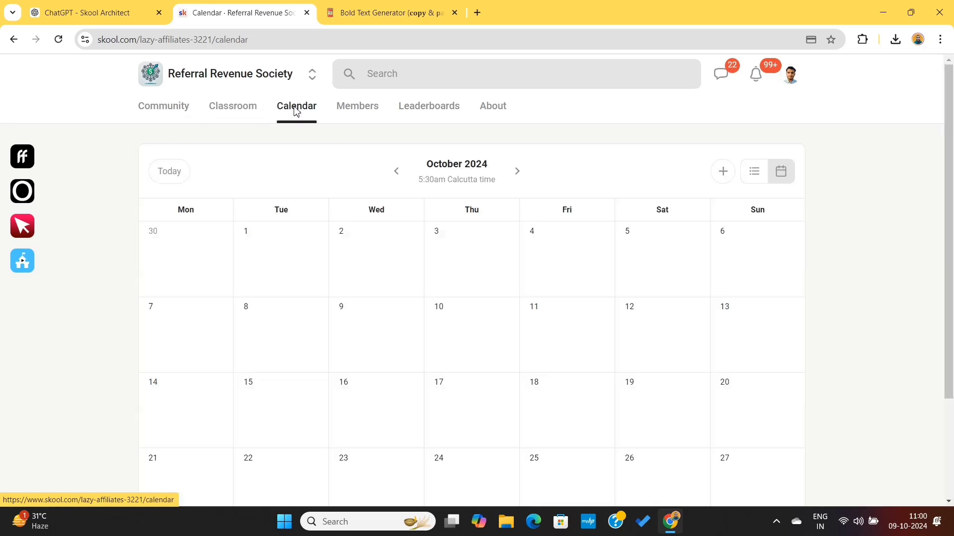
{"action": "scroll", "coordinate": [464, 356], "scroll_direction": "down", "scroll_amount": 3}
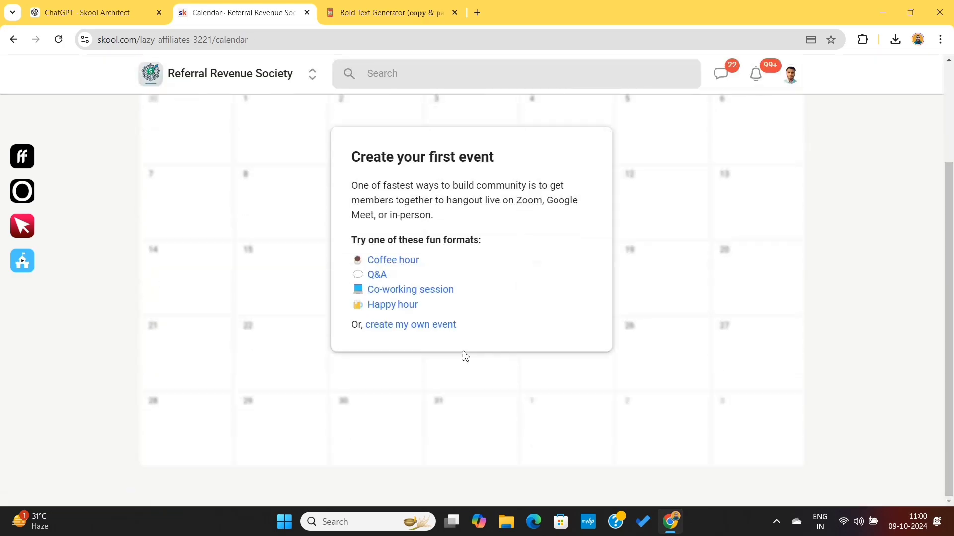
{"action": "scroll", "coordinate": [465, 356], "scroll_direction": "up", "scroll_amount": 1}
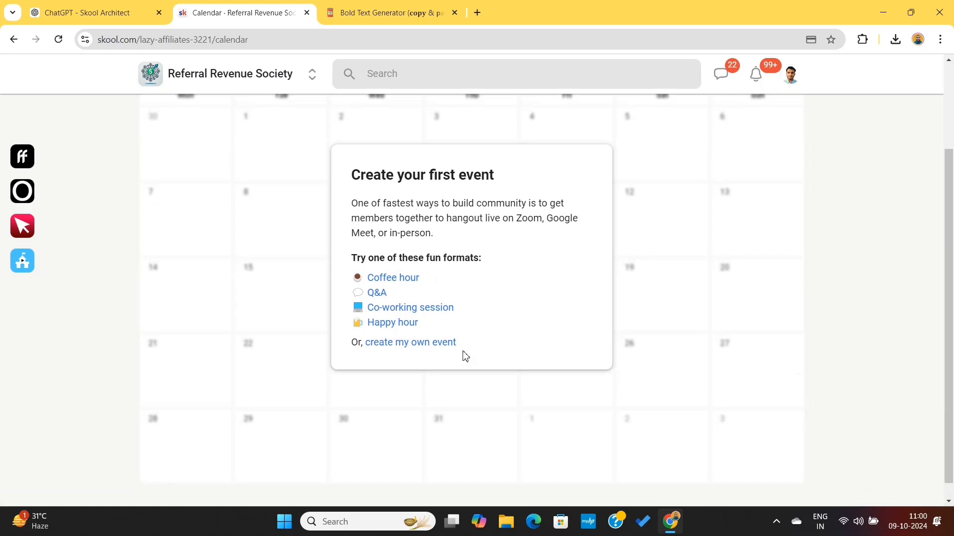
{"action": "scroll", "coordinate": [465, 356], "scroll_direction": "up", "scroll_amount": 3}
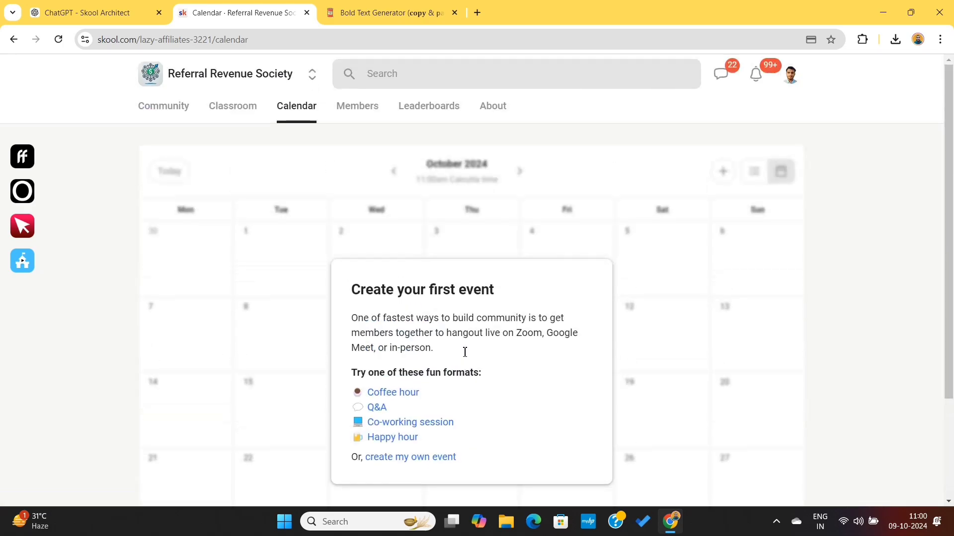
{"action": "left_click", "coordinate": [365, 123]}
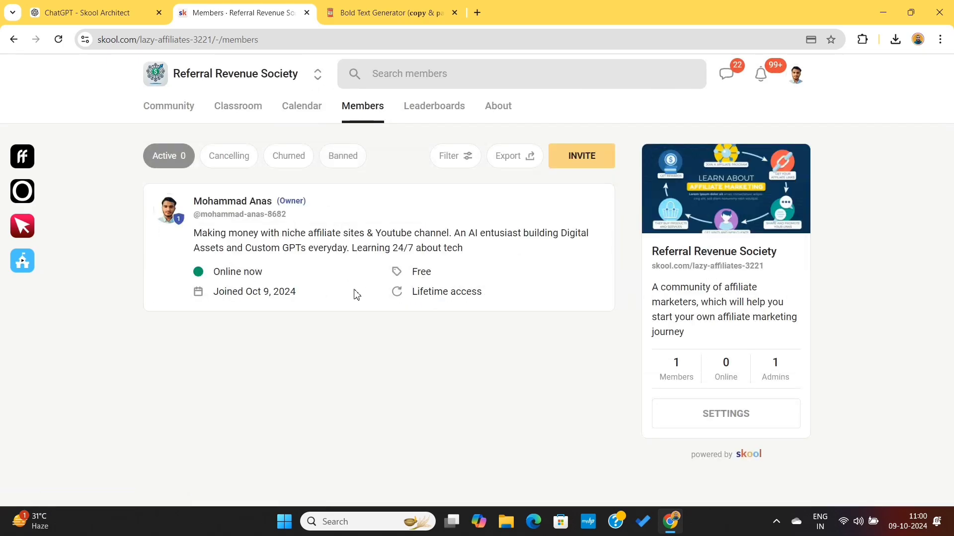
{"action": "left_click", "coordinate": [426, 112]}
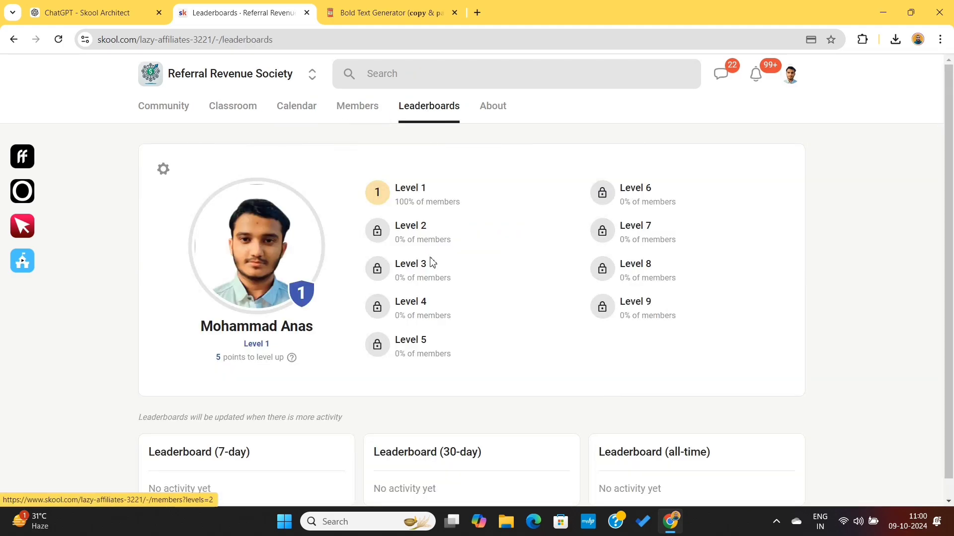
{"action": "scroll", "coordinate": [432, 263], "scroll_direction": "down", "scroll_amount": 1}
{"action": "scroll", "coordinate": [429, 264], "scroll_direction": "up", "scroll_amount": 1}
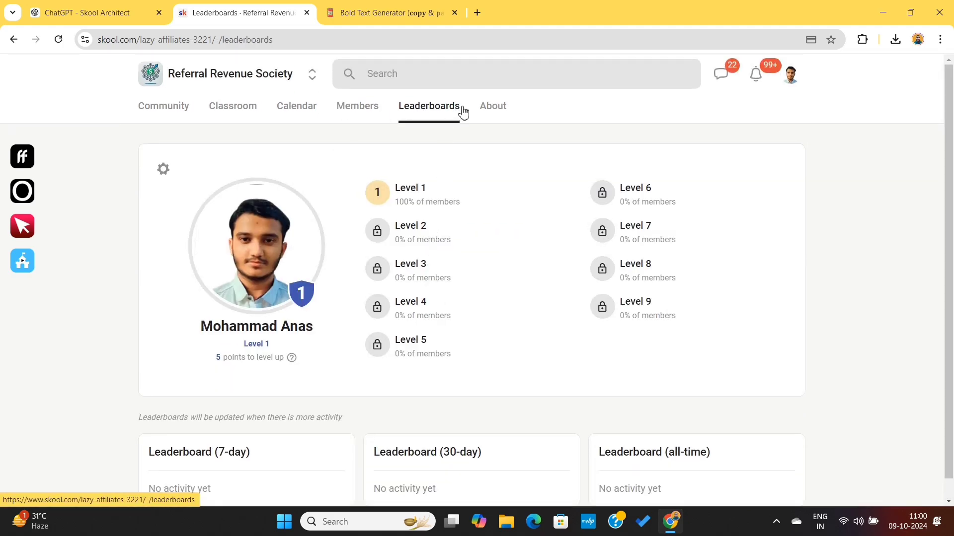
{"action": "left_click", "coordinate": [487, 113]}
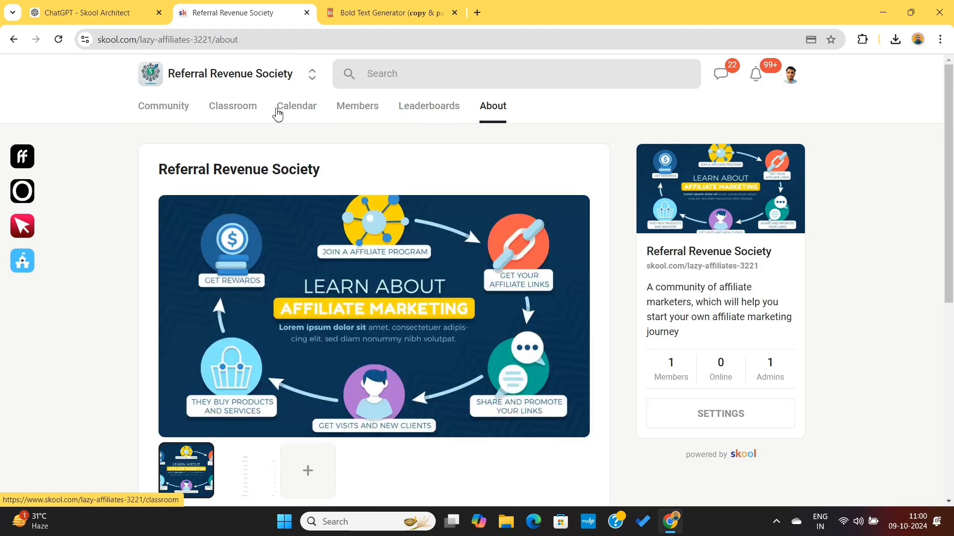
{"action": "scroll", "coordinate": [335, 298], "scroll_direction": "down", "scroll_amount": 7}
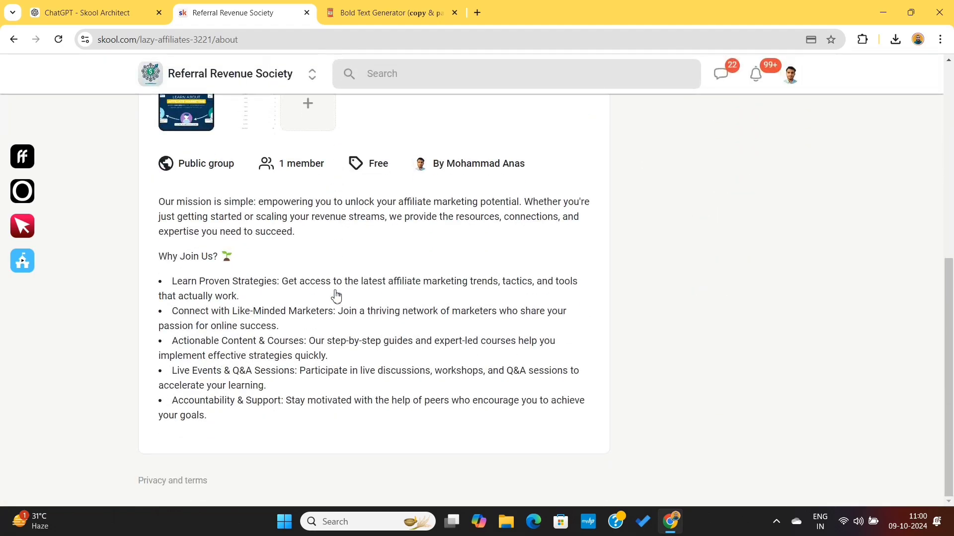
{"action": "scroll", "coordinate": [336, 296], "scroll_direction": "up", "scroll_amount": 7}
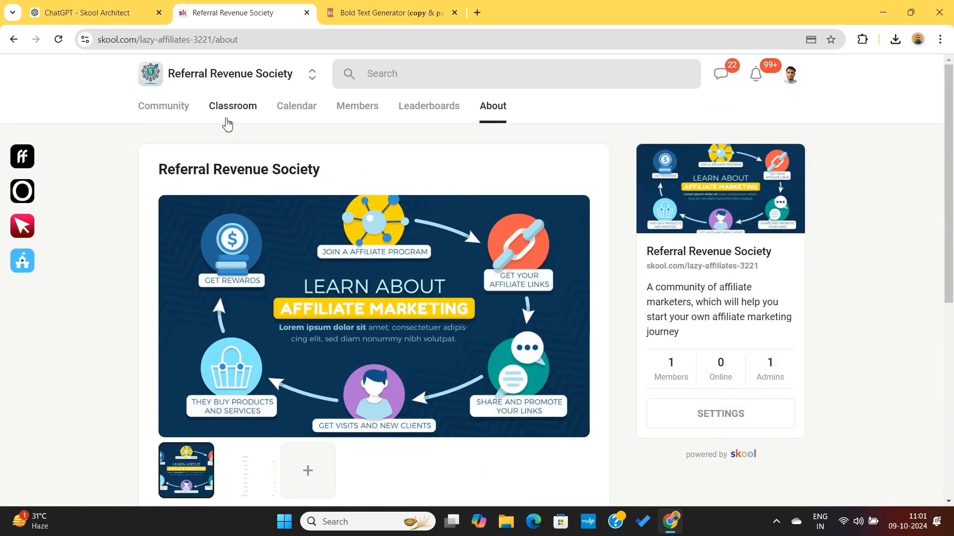
Start a new course in the Classroom and name it "Affiliate Marketing for Beginners".
{"action": "left_click", "coordinate": [228, 117]}
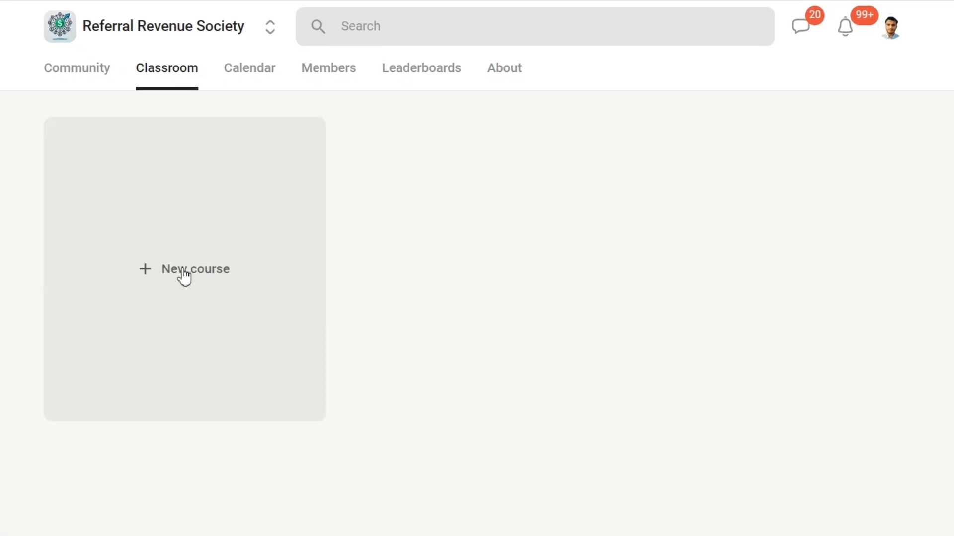
{"action": "left_click", "coordinate": [183, 273]}
{"action": "left_click", "coordinate": [295, 84]}
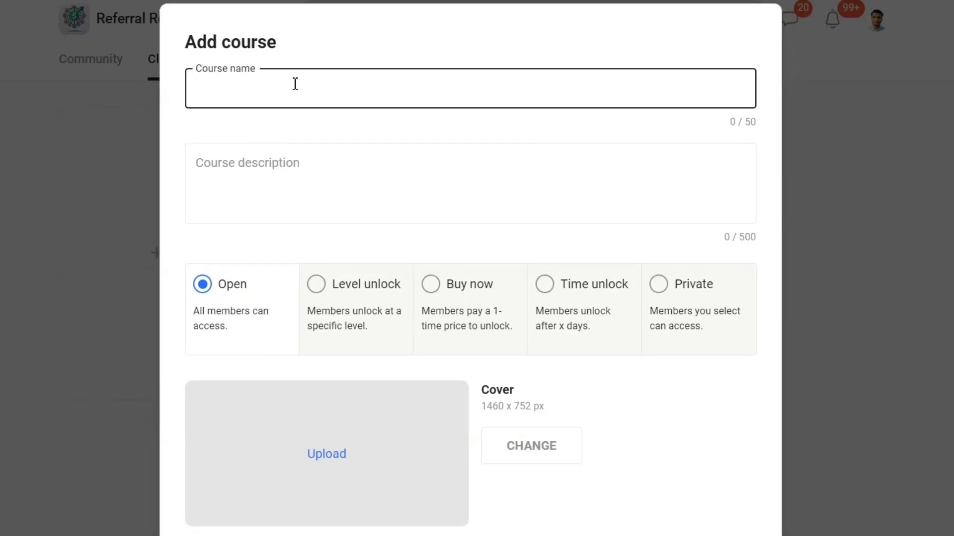
{"action": "type", "text": "Affiliate Marketing for Beginners"}
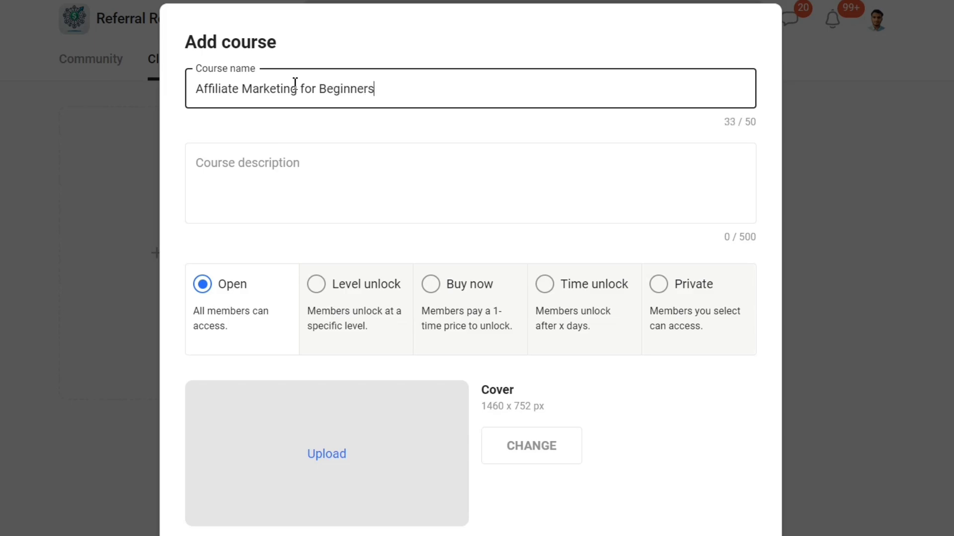
Describe the course as helping to start an affiliate marketing journey, with a step by step formula to go from 0 to $1000 per month.
{"action": "left_click", "coordinate": [299, 177]}
{"action": "type", "text": "This course will help you to start your affiliate mar"}
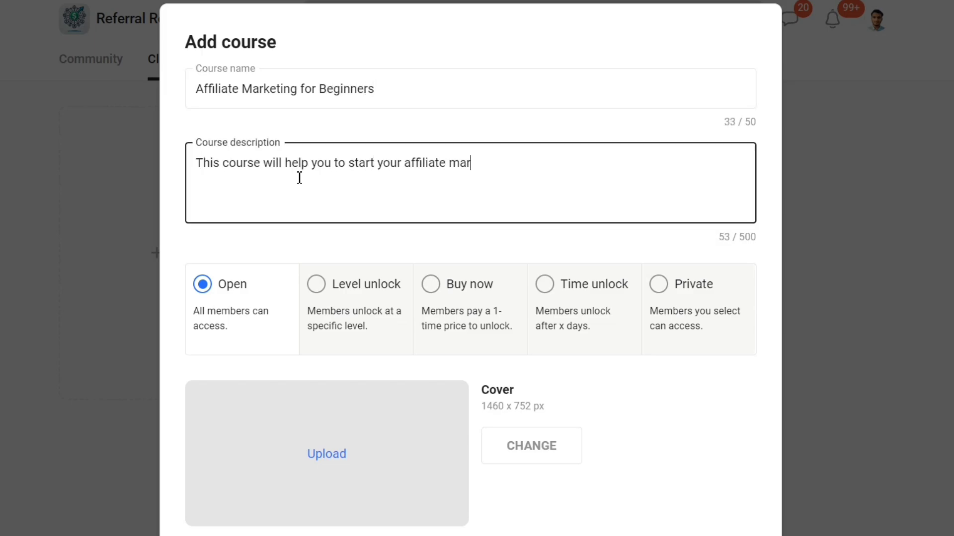
{"action": "type", "text": "keting journey and will give you a step by step formula to go from"}
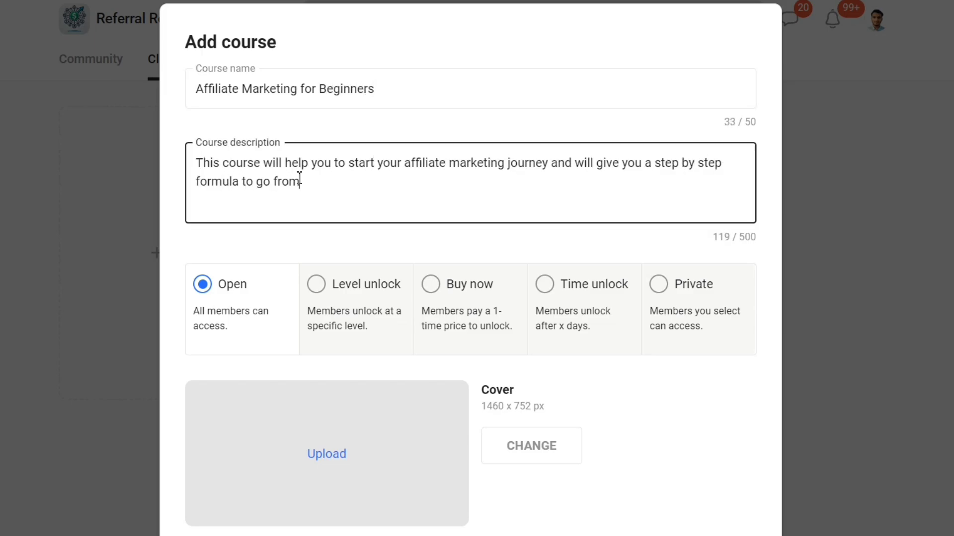
{"action": "type", "text": " 0 to $1000 per month with affiliate marketing"}
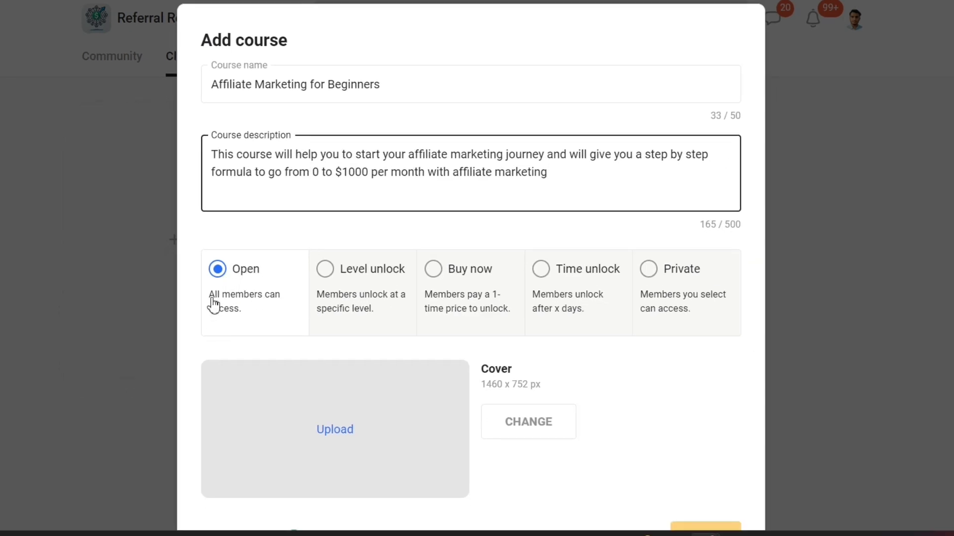
Try Level unlock access for the course starting at level 3, switching the unlock for members who upgrade to annual on and off.
{"action": "left_click_drag", "start_coordinate": [209, 296], "coordinate": [257, 314]}
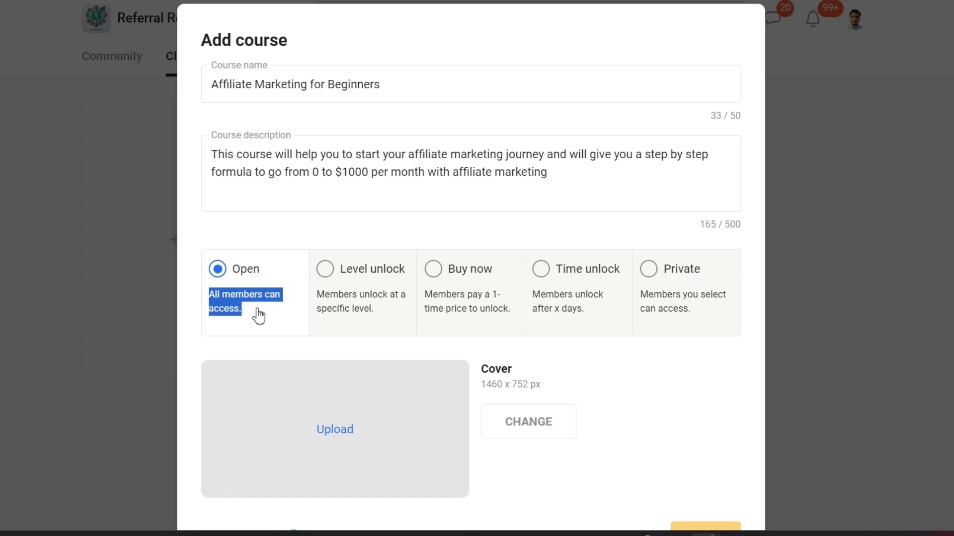
{"action": "left_click", "coordinate": [257, 315]}
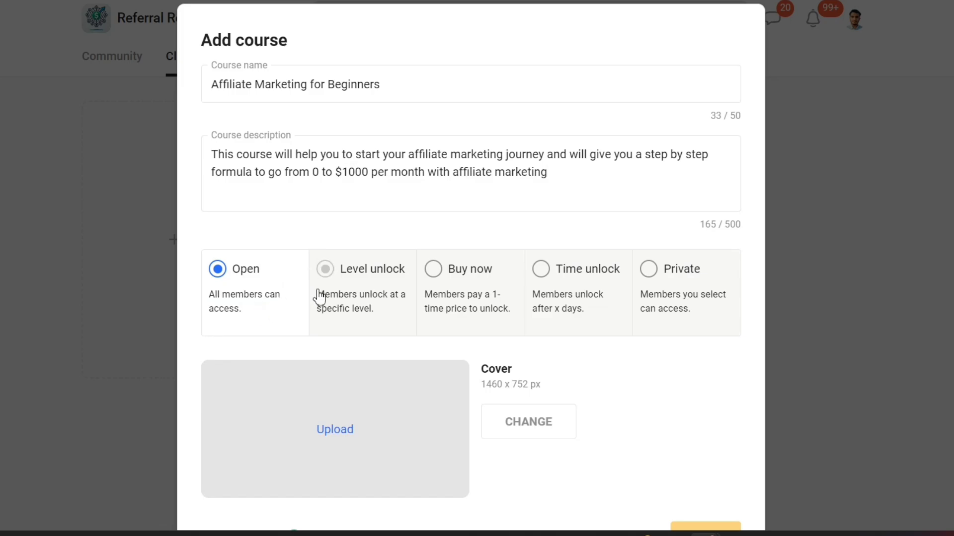
{"action": "left_click", "coordinate": [356, 301]}
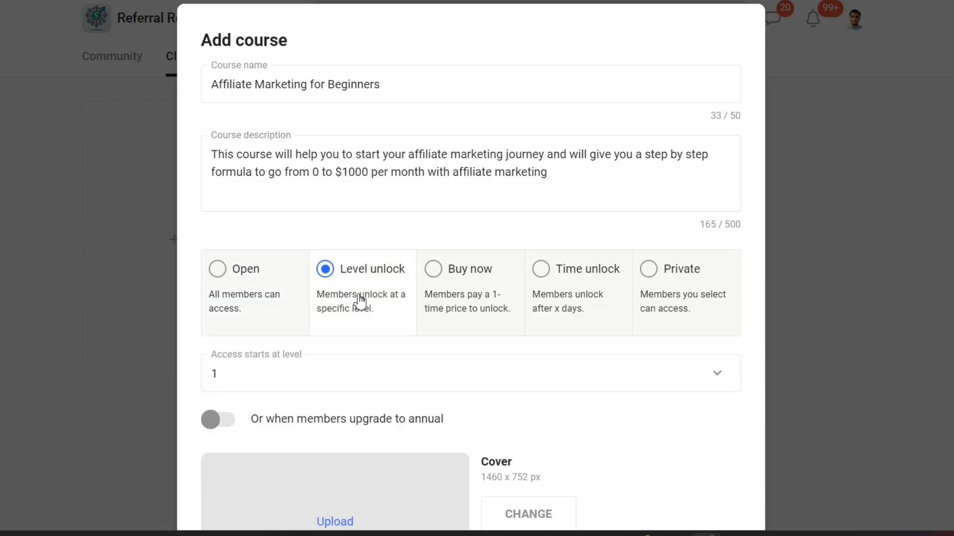
{"action": "left_click", "coordinate": [258, 386]}
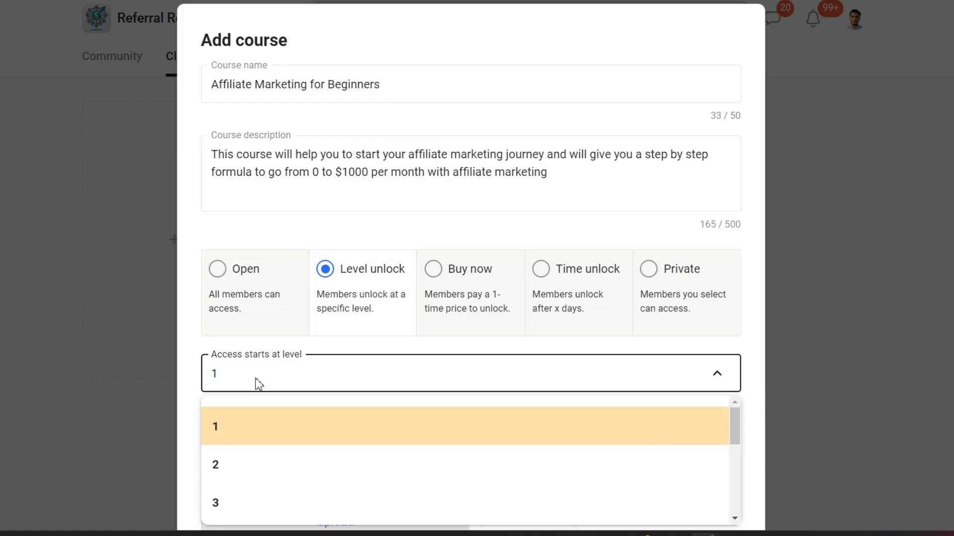
{"action": "left_click", "coordinate": [266, 507]}
{"action": "scroll", "coordinate": [361, 373], "scroll_direction": "down", "scroll_amount": 2}
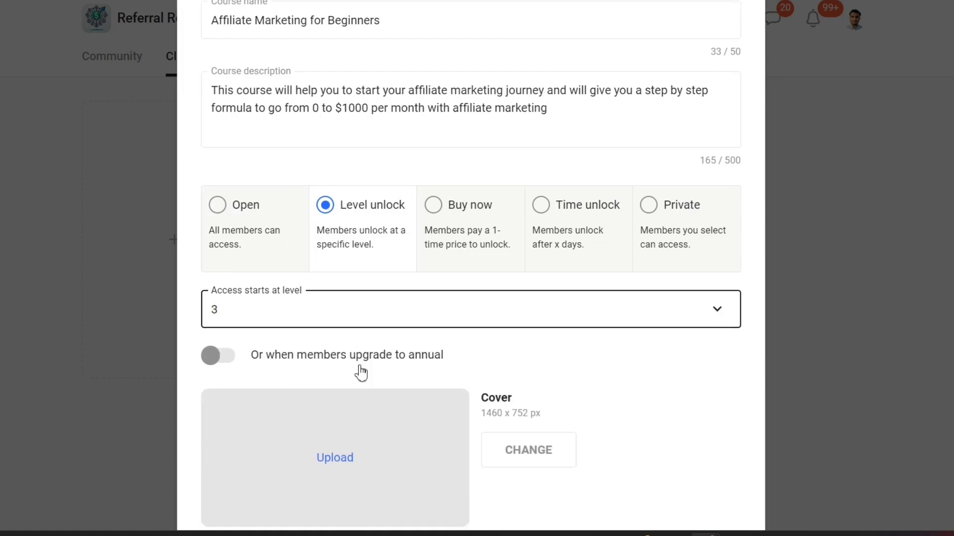
{"action": "left_click", "coordinate": [220, 354]}
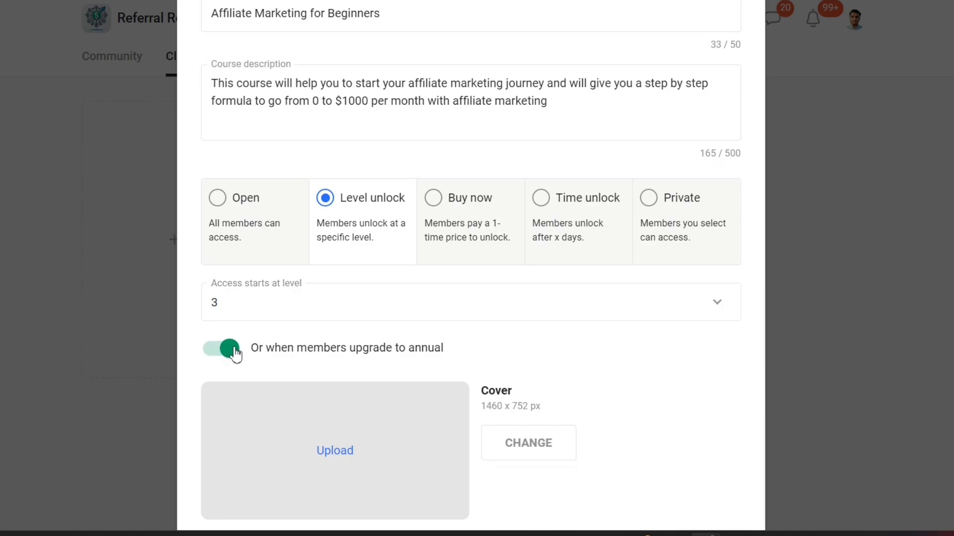
{"action": "left_click", "coordinate": [234, 352]}
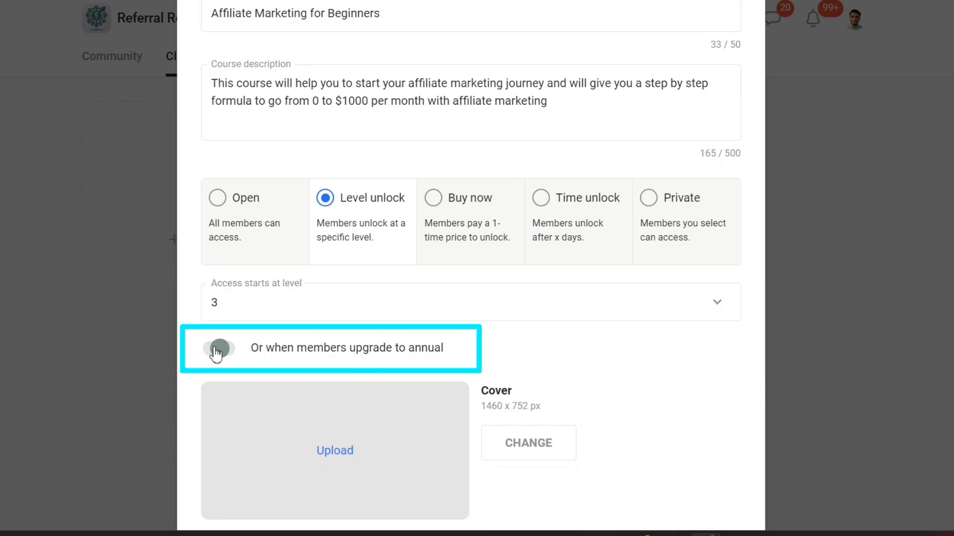
{"action": "left_click", "coordinate": [214, 351]}
{"action": "left_click", "coordinate": [221, 350]}
{"action": "scroll", "coordinate": [311, 334], "scroll_direction": "up", "scroll_amount": 3}
Try the Buy now, Time unlock and Private access options for the course, with Time unlock starting at day 15.
{"action": "left_click", "coordinate": [484, 298]}
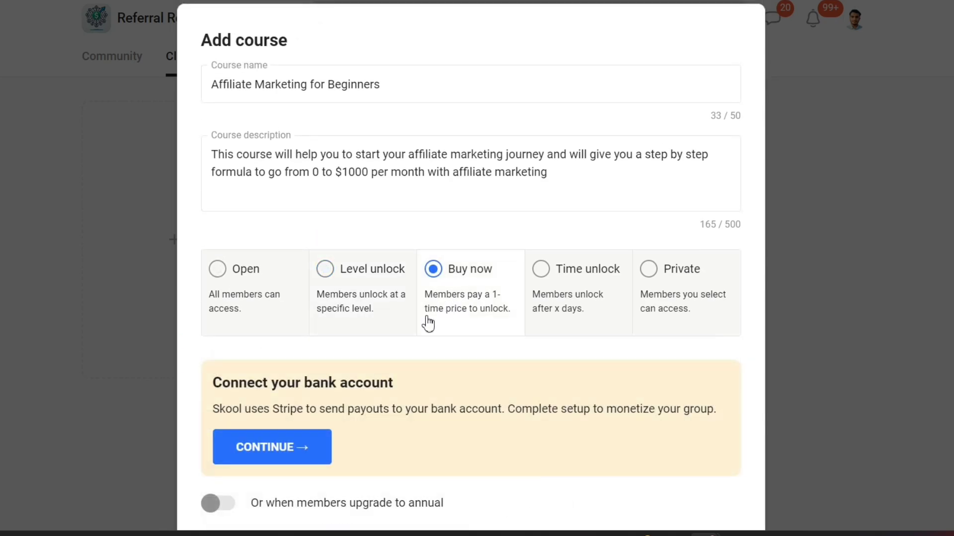
{"action": "scroll", "coordinate": [352, 406], "scroll_direction": "down", "scroll_amount": 2}
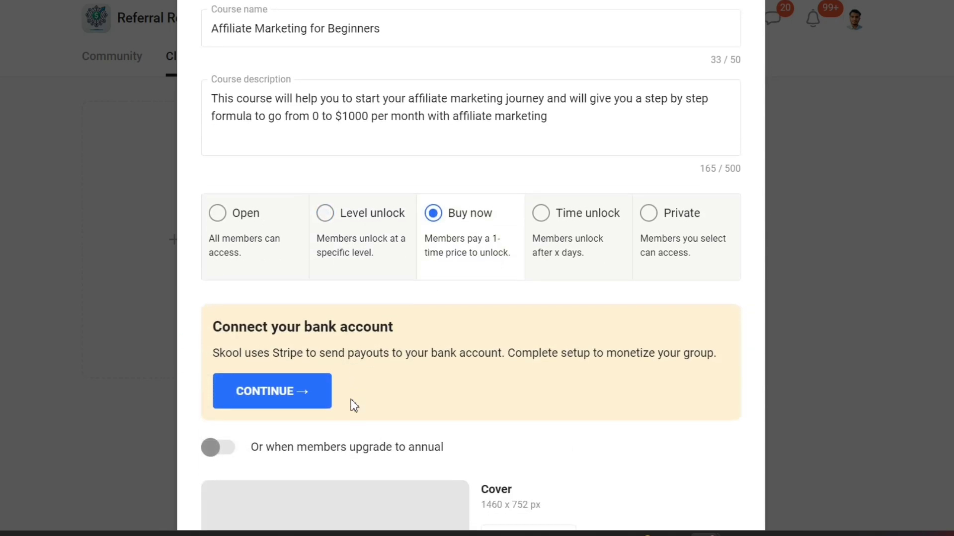
{"action": "scroll", "coordinate": [340, 337], "scroll_direction": "up", "scroll_amount": 1}
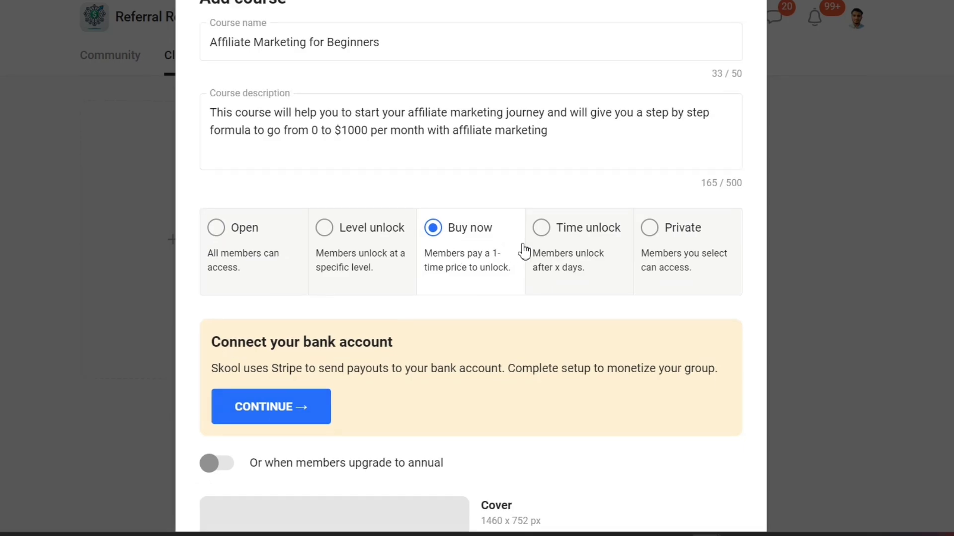
{"action": "left_click", "coordinate": [564, 258]}
{"action": "scroll", "coordinate": [469, 279], "scroll_direction": "down", "scroll_amount": 2}
{"action": "left_click", "coordinate": [364, 268]}
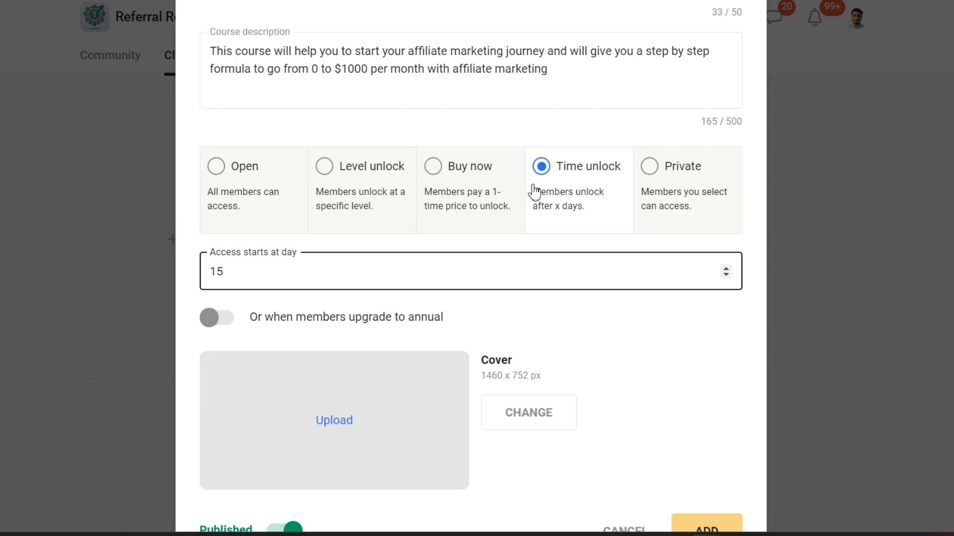
{"action": "left_click", "coordinate": [676, 210]}
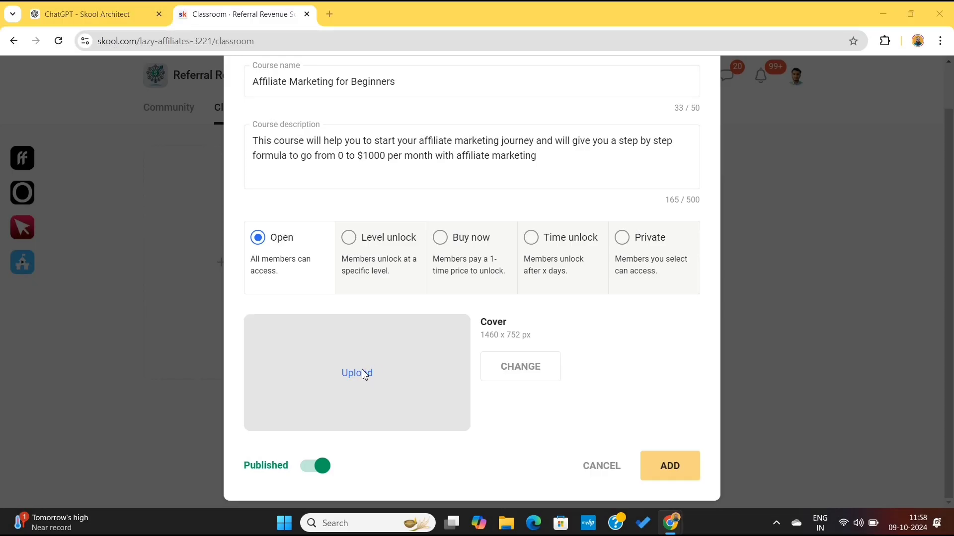
Upload the "Learn About Affiliate Marketing" image as the course cover and add the published course to the Classroom.
{"action": "left_click", "coordinate": [357, 373]}
{"action": "double_click", "coordinate": [214, 135]}
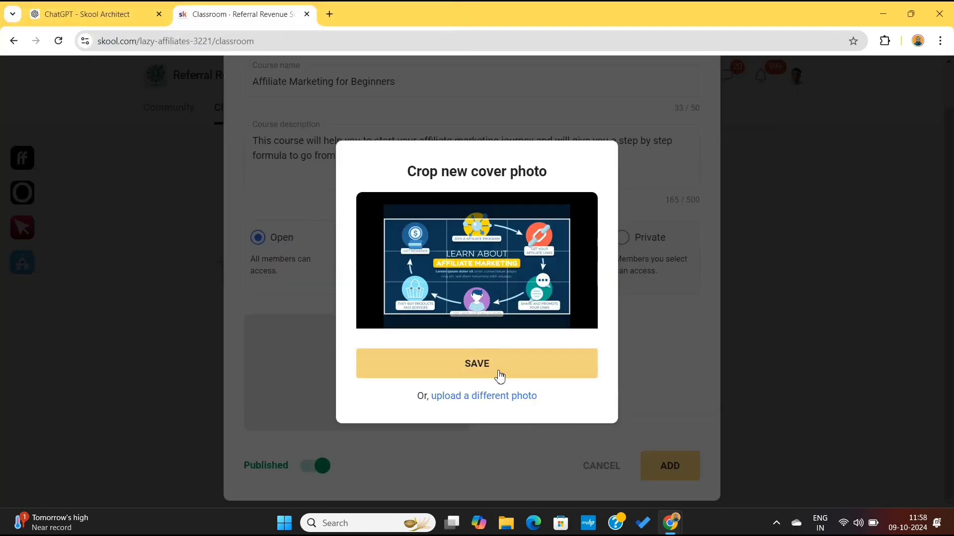
{"action": "left_click", "coordinate": [500, 377]}
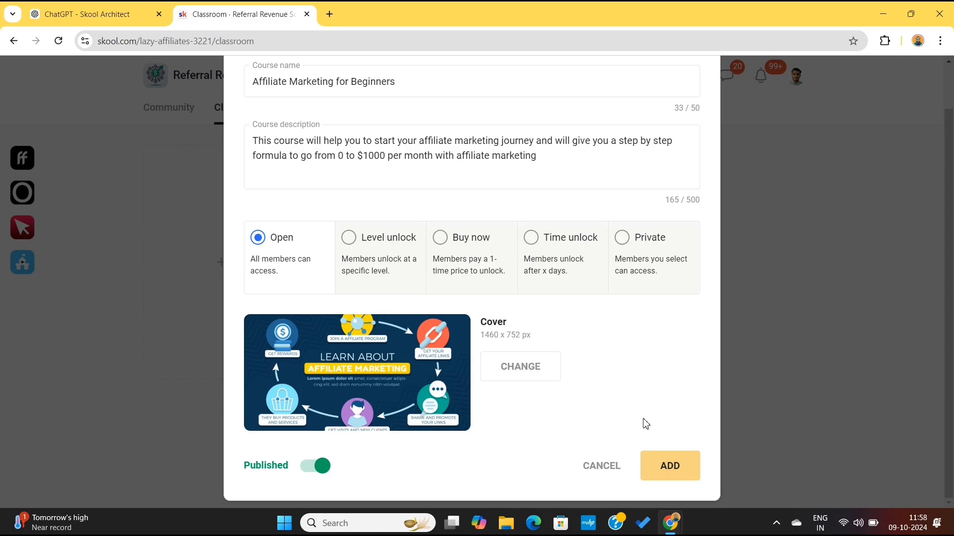
{"action": "left_click", "coordinate": [670, 467]}
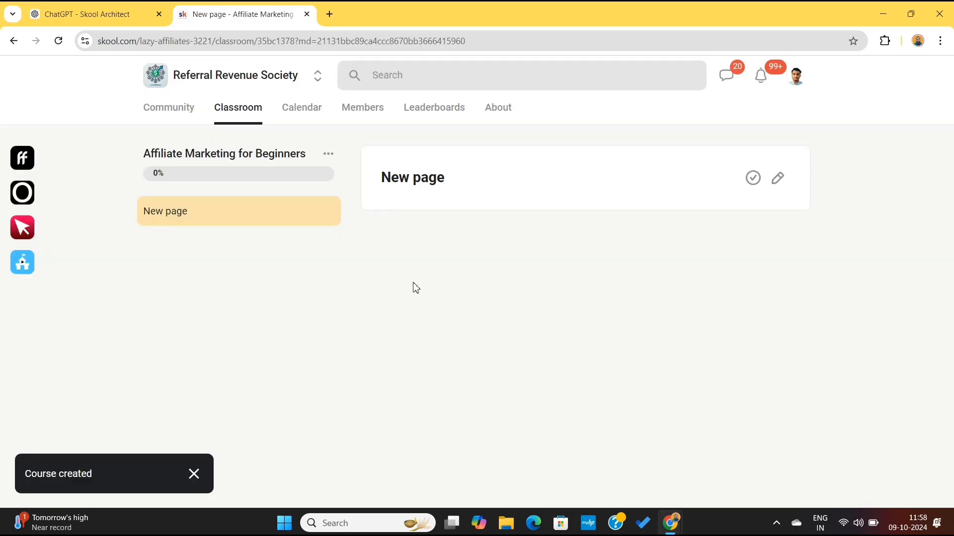
Check the course card in the Classroom and reopen the "Affiliate Marketing for Beginners" course.
{"action": "left_click", "coordinate": [230, 117]}
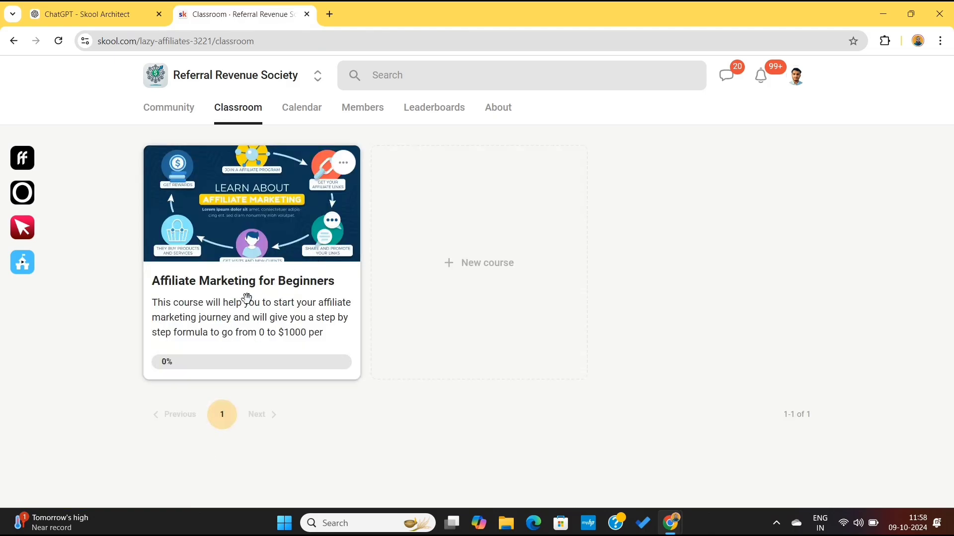
{"action": "left_click", "coordinate": [350, 171]}
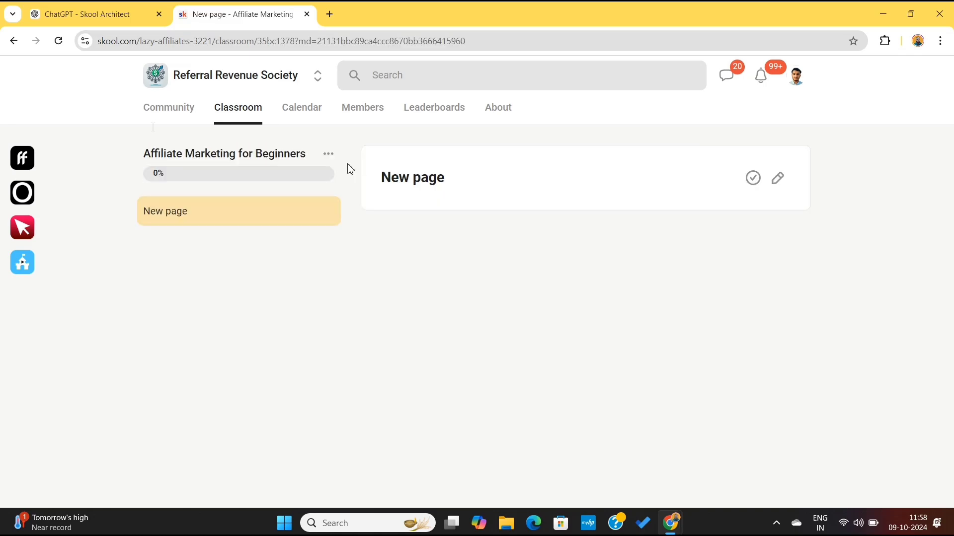
In the Skool Architect chat, ask "I need your help with setting up an Affiliate marketing course for my community members".
{"action": "left_click", "coordinate": [87, 18]}
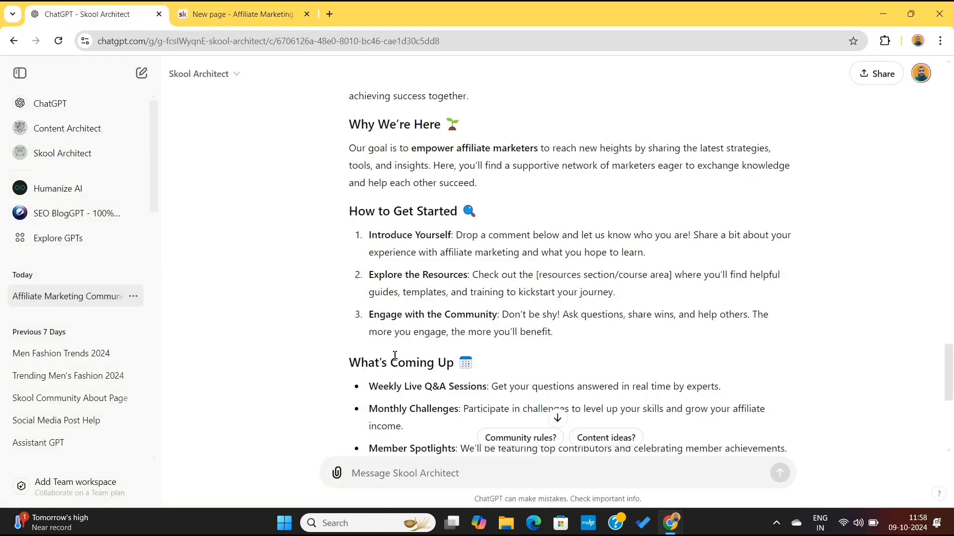
{"action": "scroll", "coordinate": [395, 355], "scroll_direction": "down", "scroll_amount": 6}
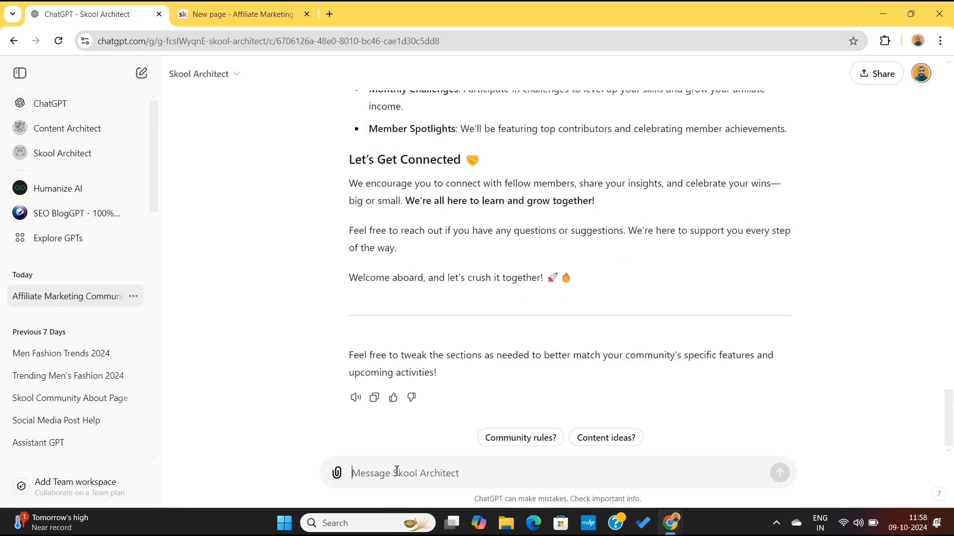
{"action": "type", "text": "ca"}
{"action": "key", "text": "BackSpace"}
{"action": "key", "text": "BackSpace"}
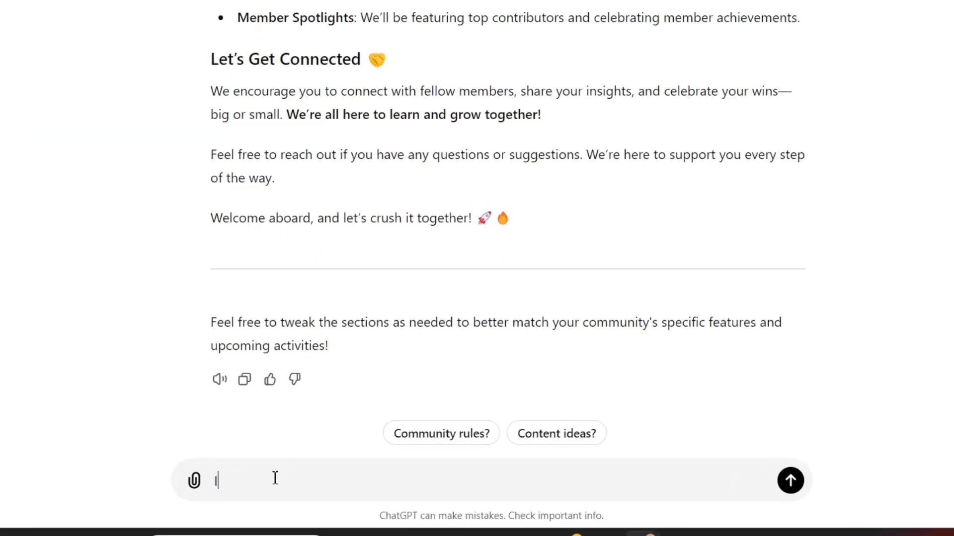
{"action": "type", "text": "I need your help with setti"}
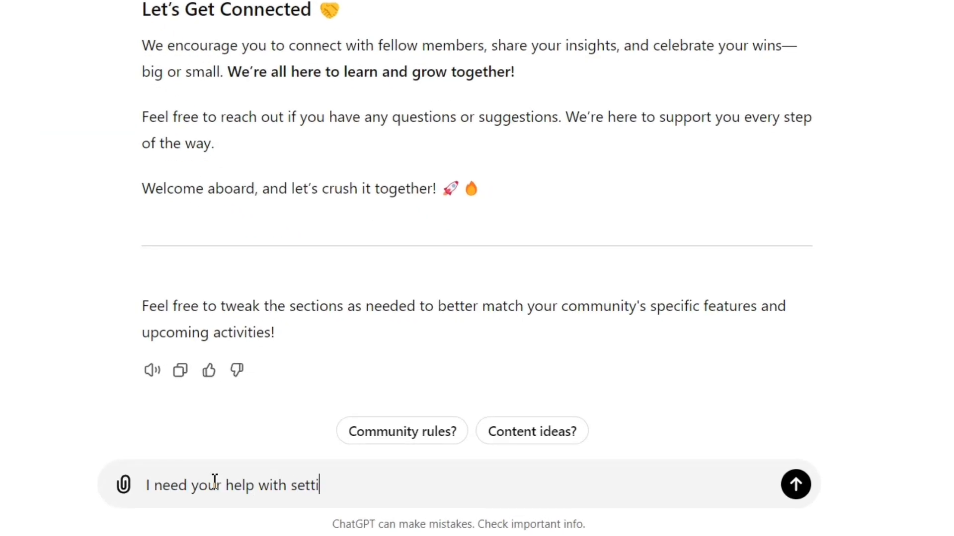
{"action": "type", "text": "ng up an Affiliate marketing course f"}
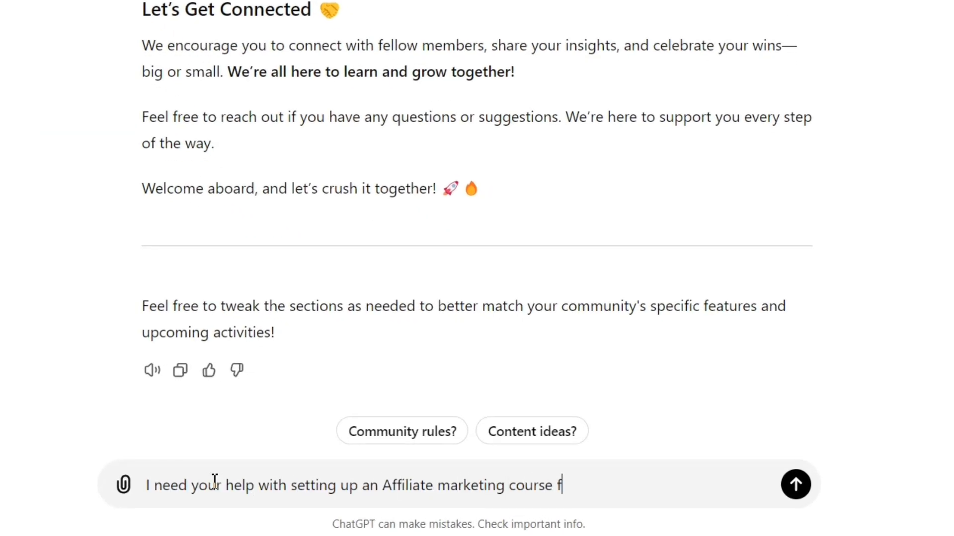
{"action": "type", "text": "or my community member"}
{"action": "key", "text": "BackSpace"}
{"action": "key", "text": "BackSpace"}
{"action": "key", "text": "BackSpace"}
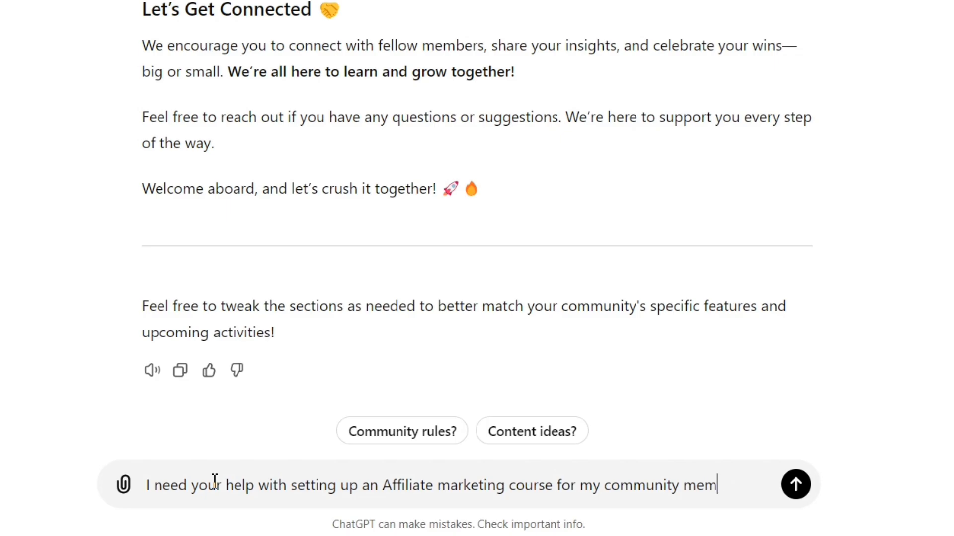
{"action": "type", "text": "bers"}
{"action": "key", "text": "Return"}
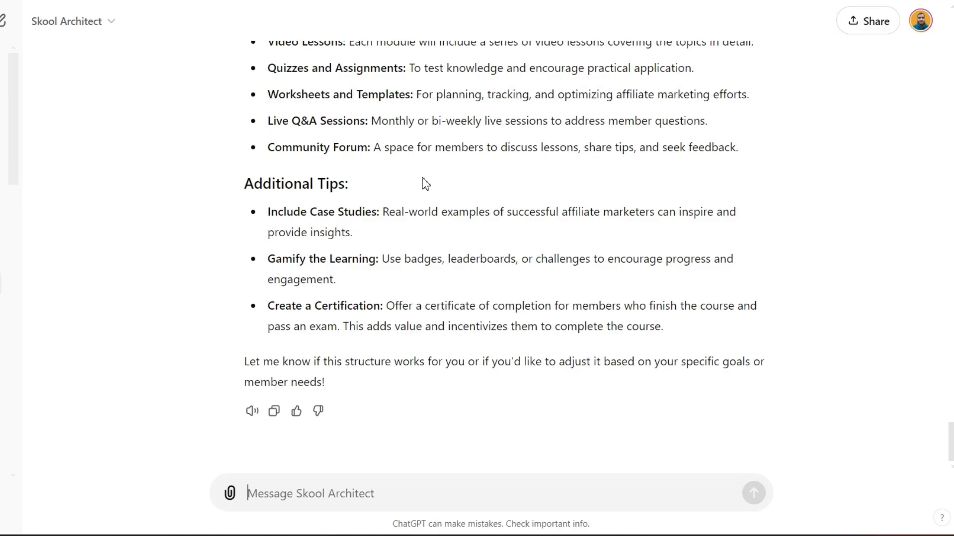
Review the suggested course modules and lessons in the Skool Architect answer.
{"action": "scroll", "coordinate": [426, 184], "scroll_direction": "up", "scroll_amount": 20}
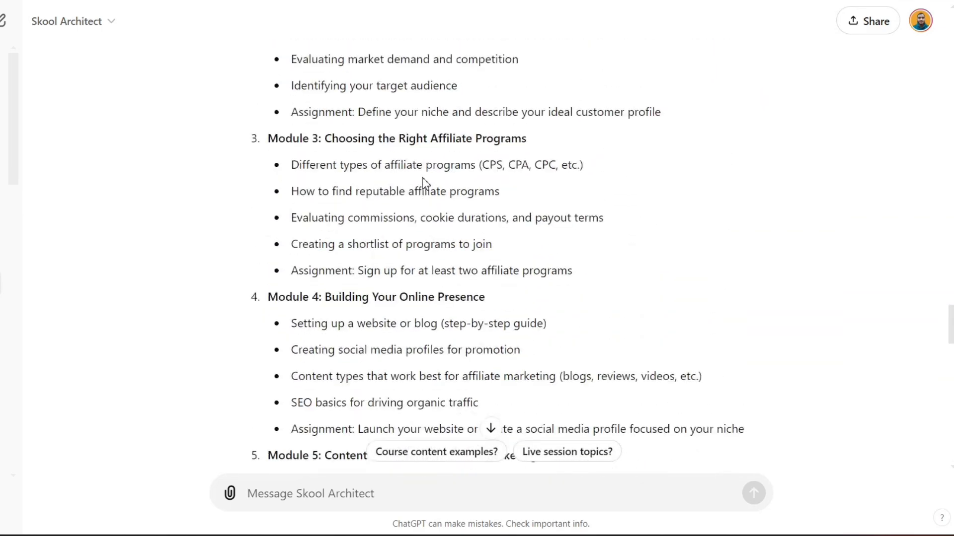
{"action": "scroll", "coordinate": [424, 181], "scroll_direction": "up", "scroll_amount": 10}
{"action": "scroll", "coordinate": [422, 183], "scroll_direction": "down", "scroll_amount": 1}
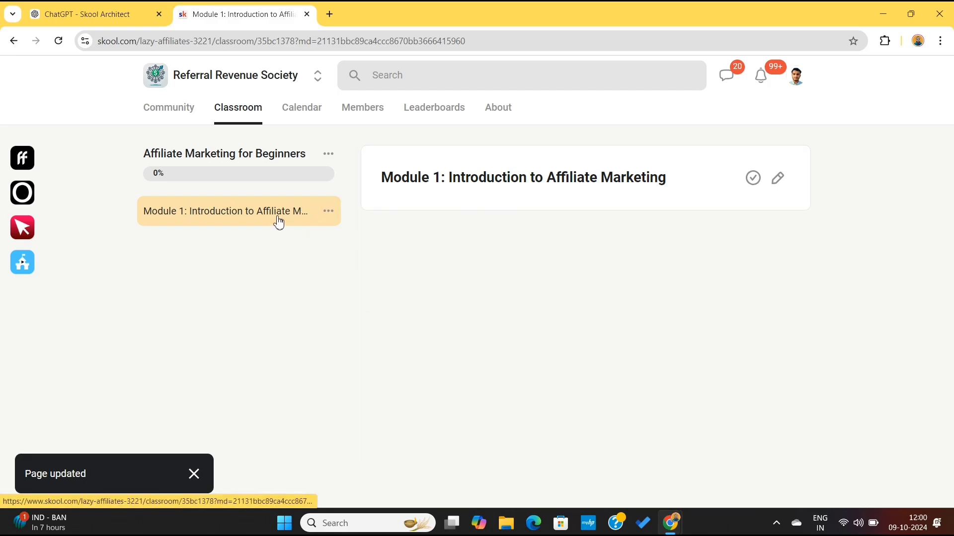
Add a new page and a published folder named "Module 1: Introduction to Affiliate Marketing" to the course, placing the folder above the pages.
{"action": "left_click", "coordinate": [330, 154]}
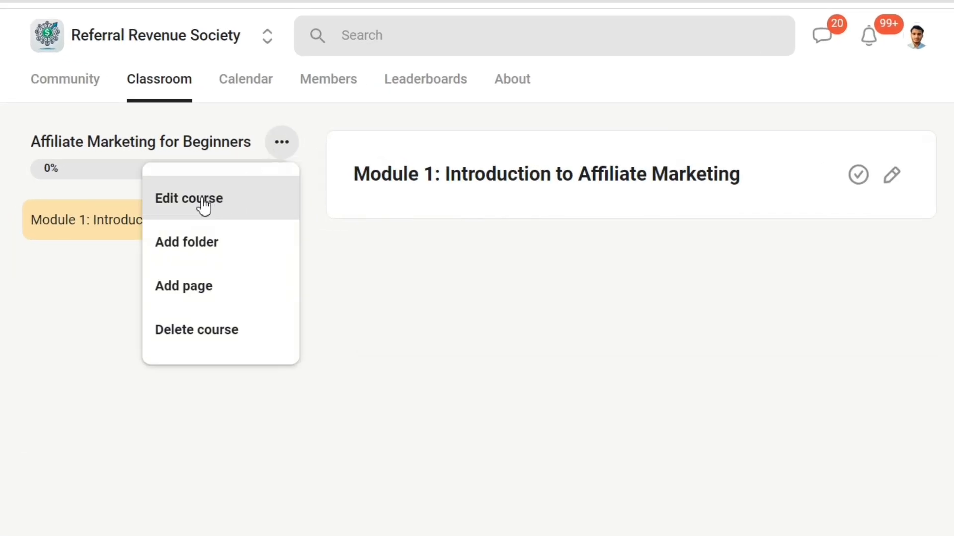
{"action": "left_click", "coordinate": [202, 291]}
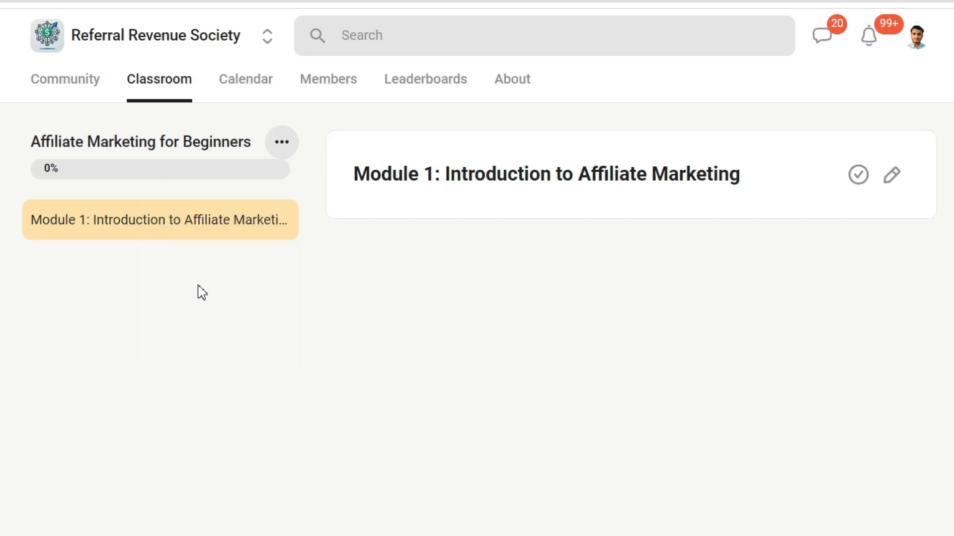
{"action": "left_click", "coordinate": [278, 151]}
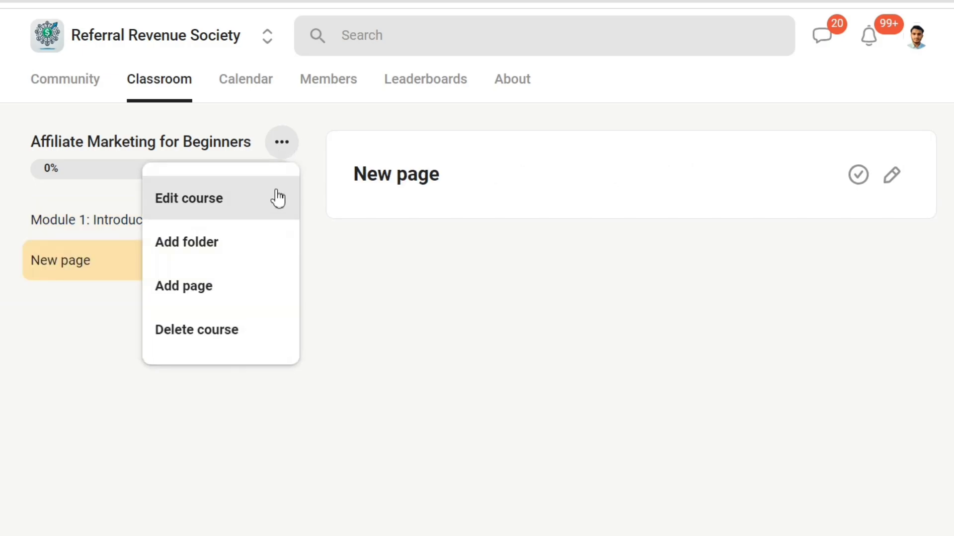
{"action": "left_click", "coordinate": [235, 243]}
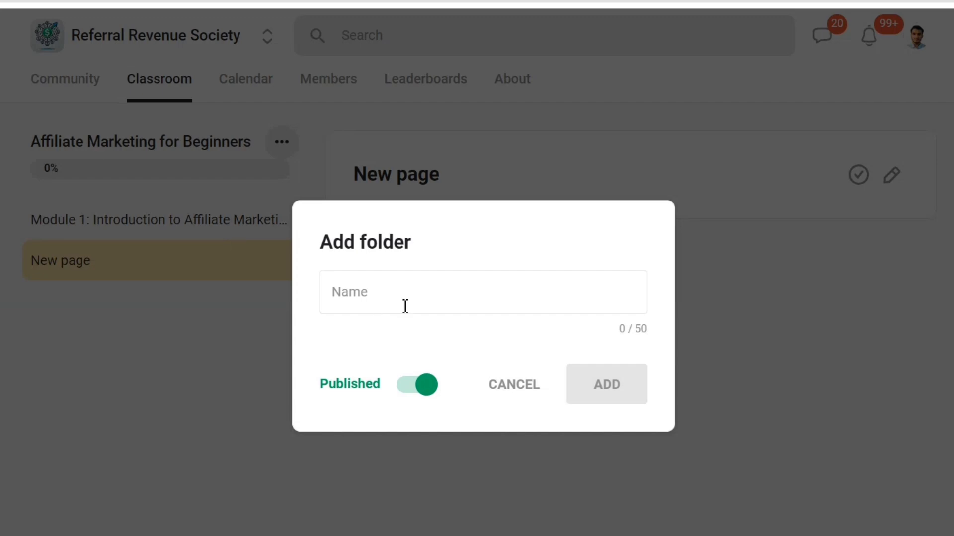
{"action": "left_click", "coordinate": [424, 304]}
{"action": "type", "text": "Module 1: Introduction to Affiliate Marketing"}
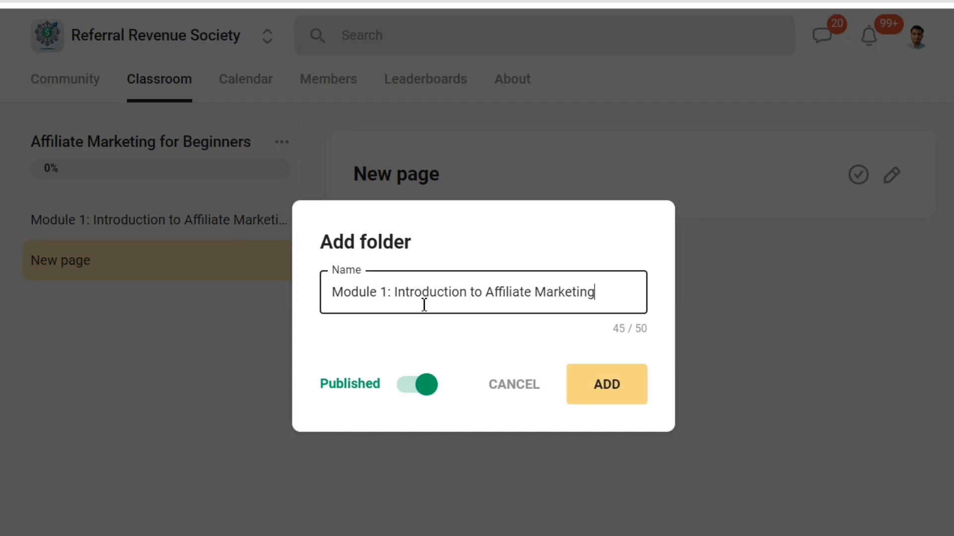
{"action": "left_click", "coordinate": [600, 383]}
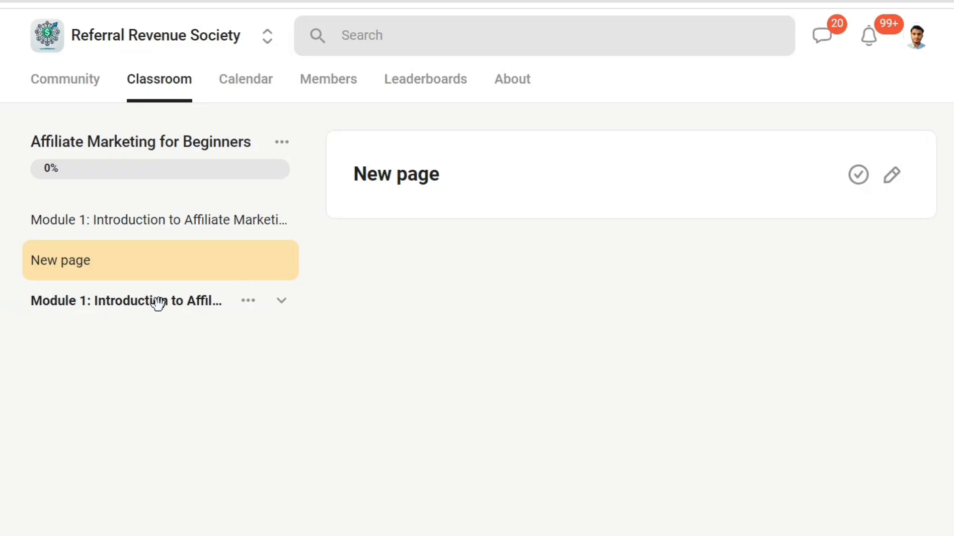
{"action": "left_click_drag", "start_coordinate": [157, 302], "coordinate": [159, 213]}
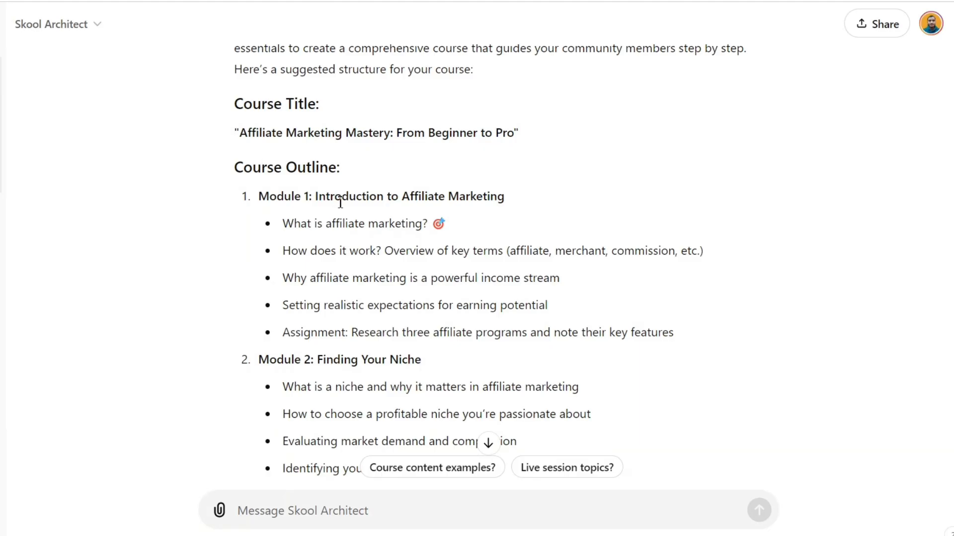
Select the lesson title "What is affiliate marketing?" under Module 1 in the Skool Architect outline.
{"action": "triple_click", "coordinate": [363, 225]}
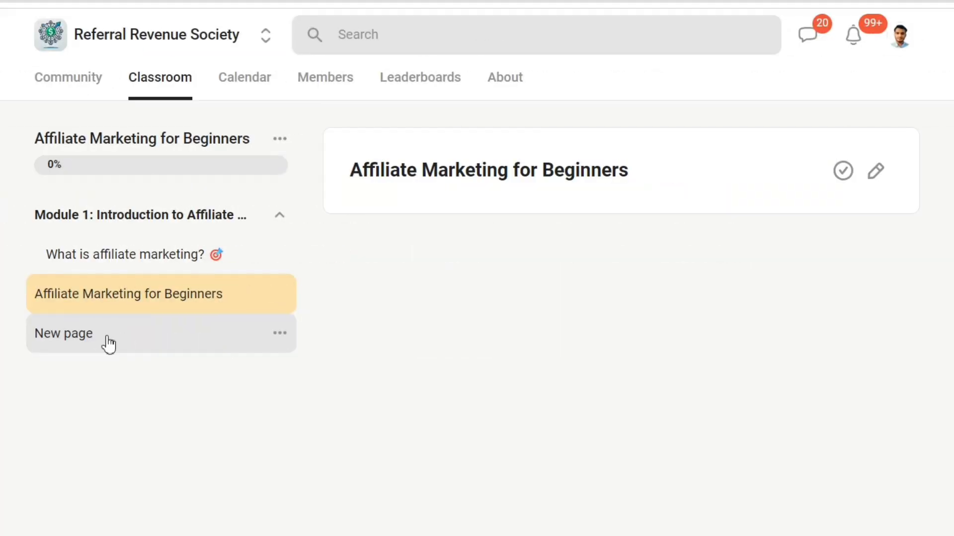
Rename the "New page" lesson to "Case Study: How I make $$ with Affiliate Marketing" and save it.
{"action": "left_click", "coordinate": [108, 344]}
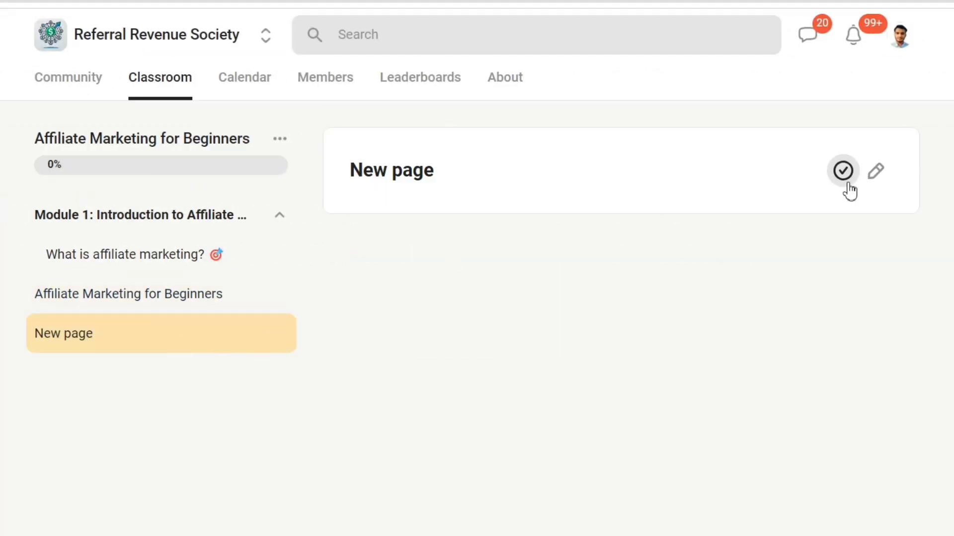
{"action": "left_click", "coordinate": [875, 171]}
{"action": "type", "text": "Case Study: How I make money with Affiliate Marek"}
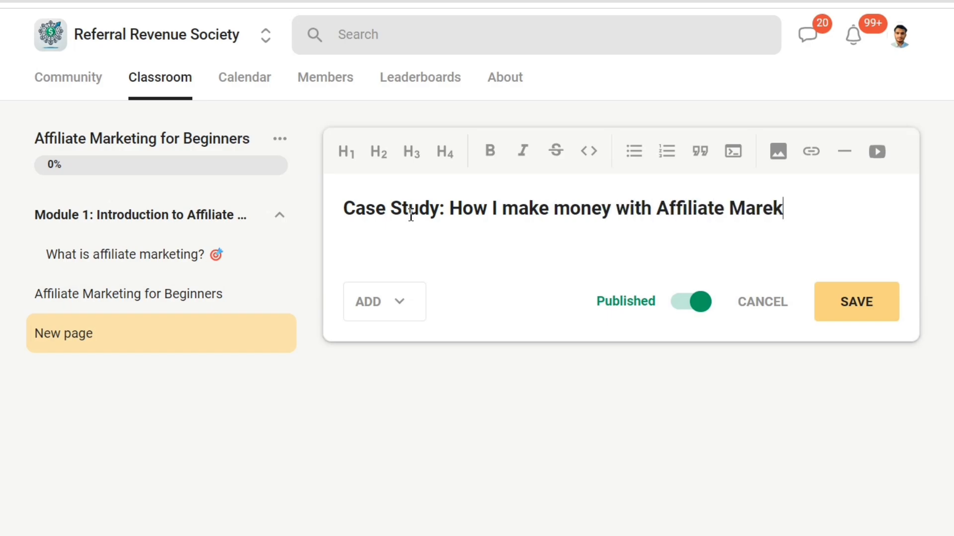
{"action": "key", "text": "BackSpace"}
{"action": "key", "text": "BackSpace"}
{"action": "type", "text": "keting"}
{"action": "double_click", "coordinate": [581, 209]}
{"action": "type", "text": "$$"}
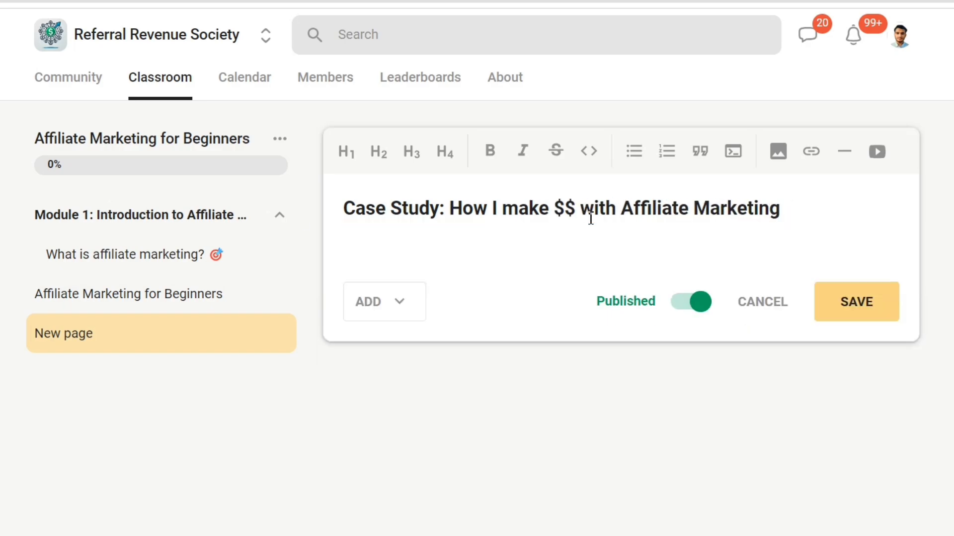
{"action": "left_click", "coordinate": [848, 305]}
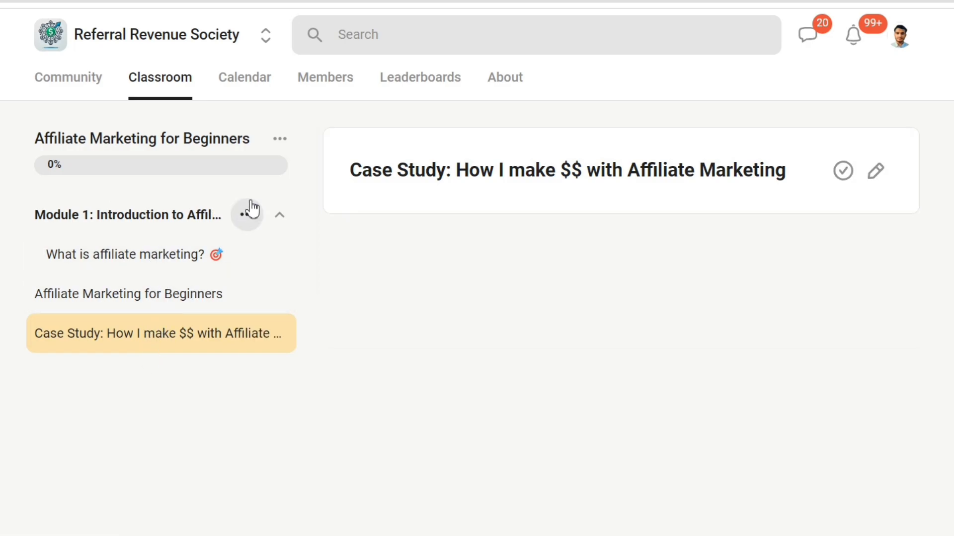
Collapse the Module 1 folder and move the "Affiliate Marketing for Beginners" and Case Study pages into it.
{"action": "left_click", "coordinate": [281, 139]}
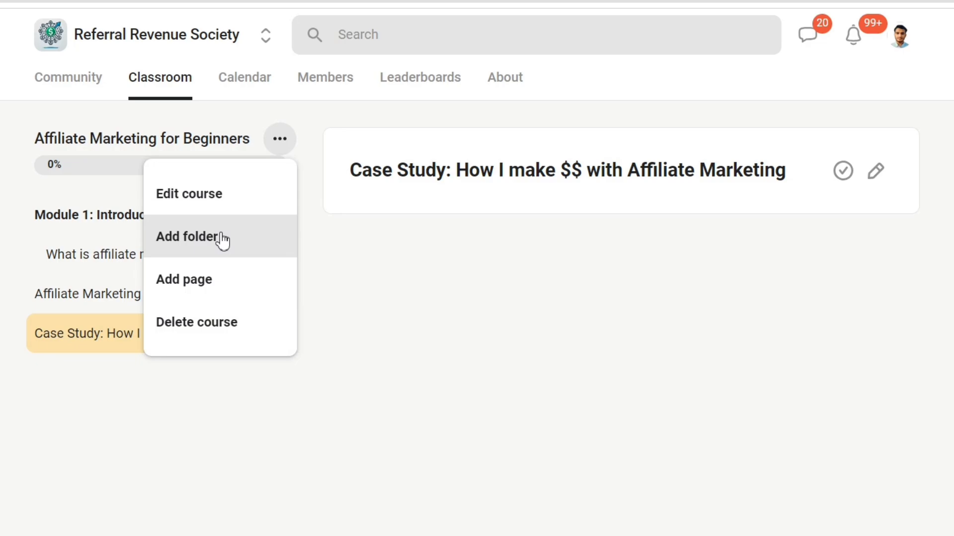
{"action": "left_click", "coordinate": [288, 219]}
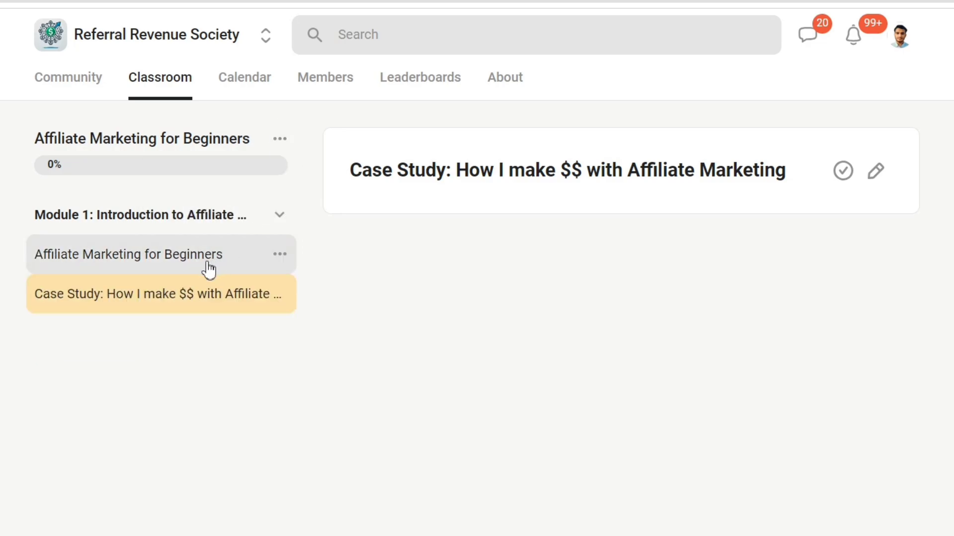
{"action": "left_click_drag", "start_coordinate": [208, 270], "coordinate": [206, 227]}
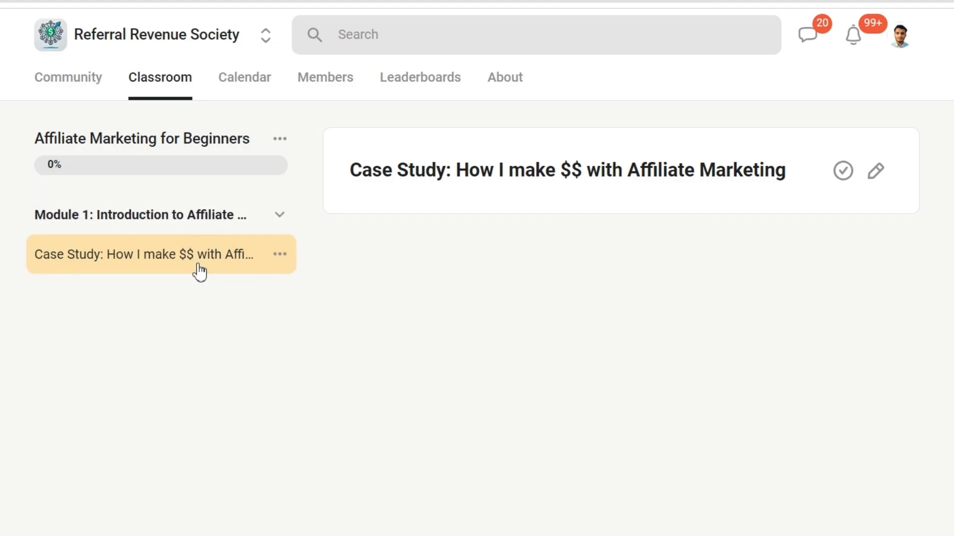
{"action": "left_click_drag", "start_coordinate": [200, 272], "coordinate": [204, 234]}
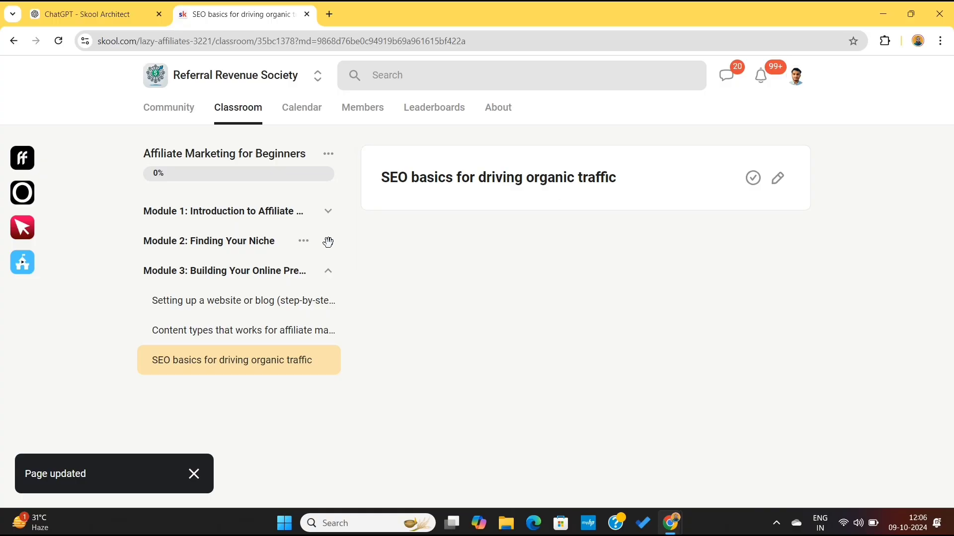
Expand Modules 1 and 2 to look over all lessons in the course outline.
{"action": "left_click", "coordinate": [328, 242]}
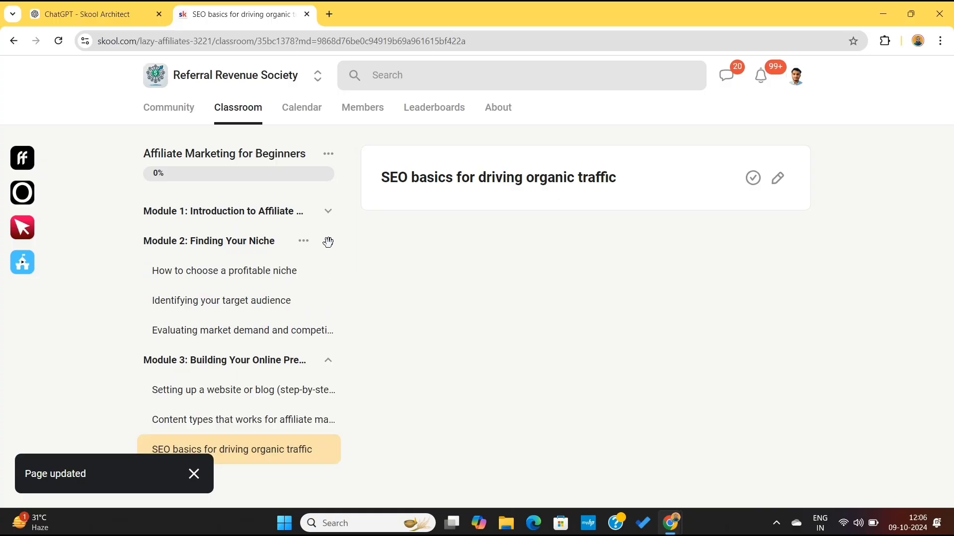
{"action": "left_click", "coordinate": [327, 213]}
{"action": "scroll", "coordinate": [397, 293], "scroll_direction": "down", "scroll_amount": 1}
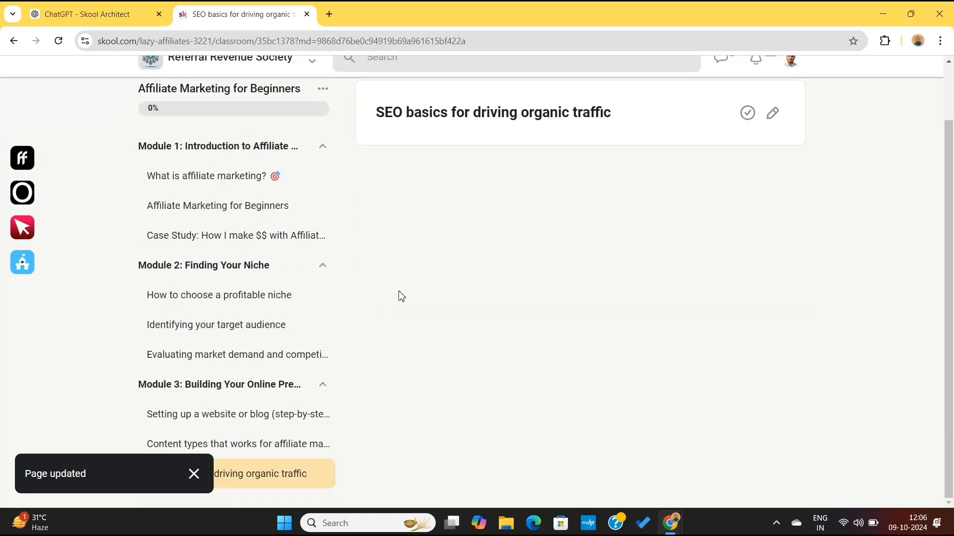
Open the "What is affiliate marketing?" lesson for editing and view the types of resources that can be added.
{"action": "left_click", "coordinate": [224, 187]}
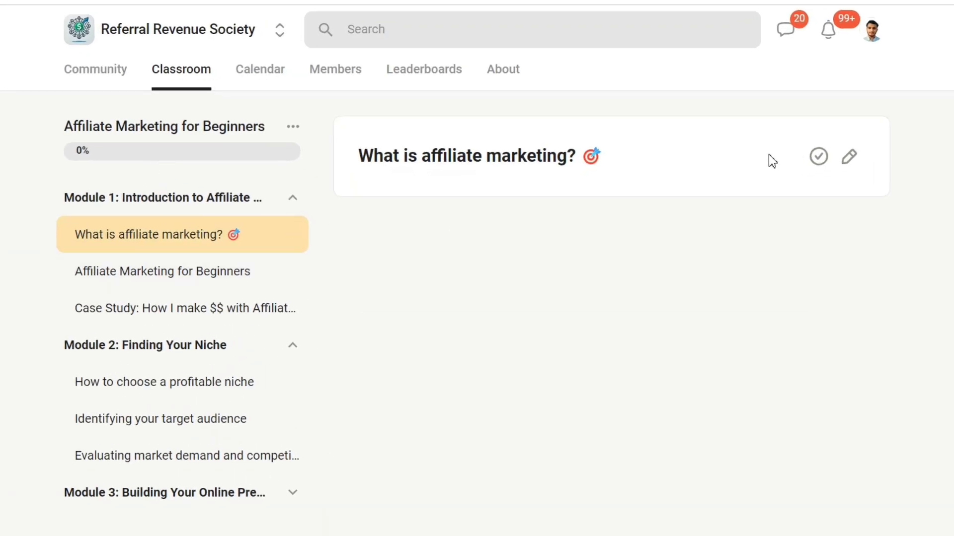
{"action": "left_click", "coordinate": [851, 157]}
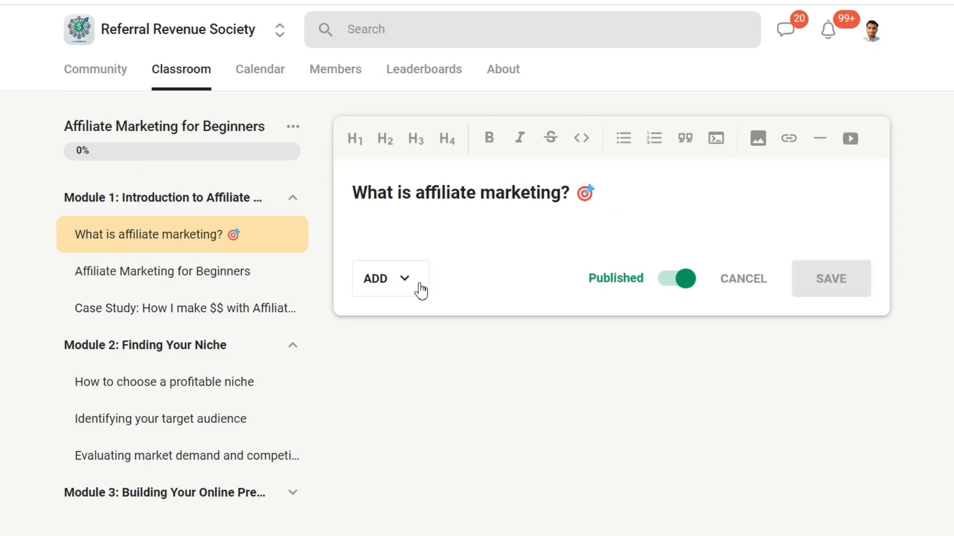
{"action": "left_click", "coordinate": [392, 284]}
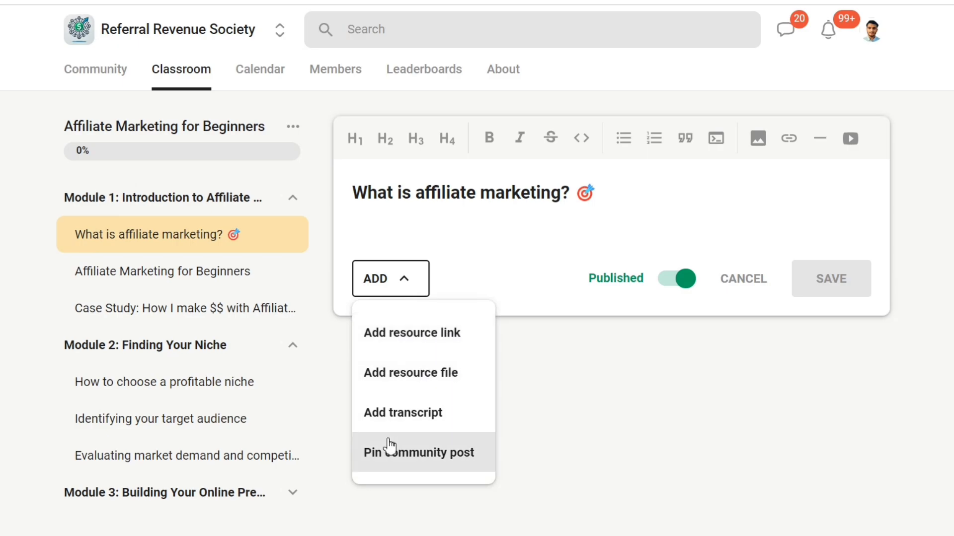
{"action": "left_click", "coordinate": [506, 210]}
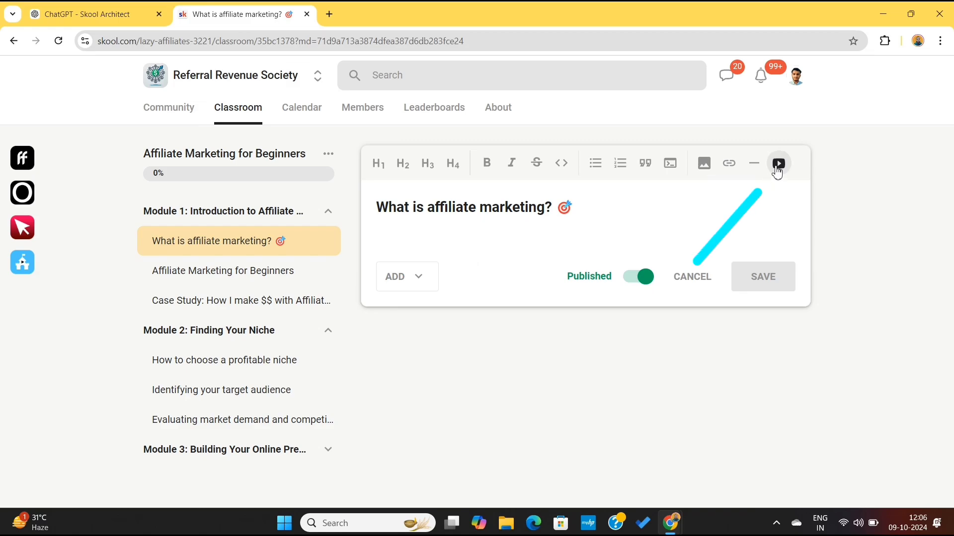
Start adding a video to the lesson and copy the YouTube share link of "How to Start an Automated Affiliate Marketing Business in 2024".
{"action": "left_click", "coordinate": [778, 164]}
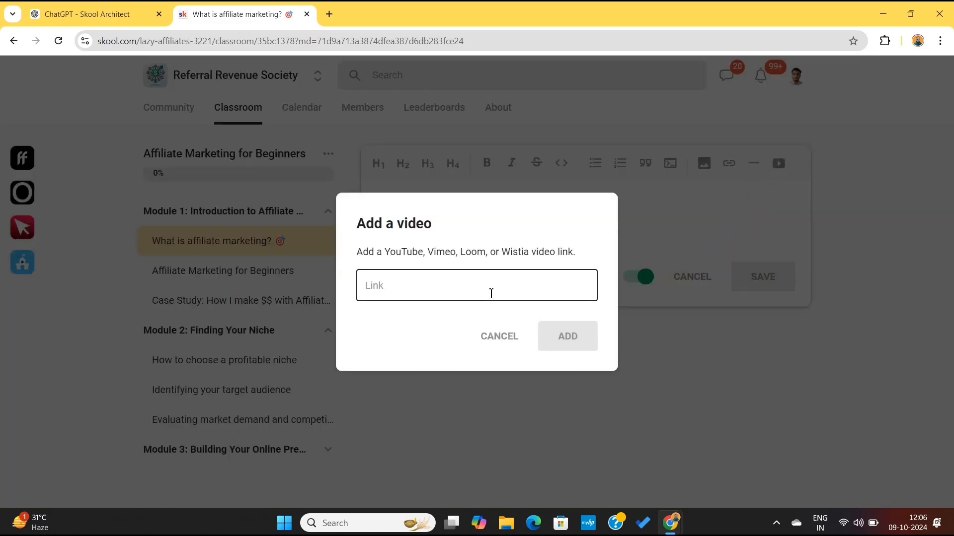
{"action": "type", "text": "SEO basics for driving organic traffic"}
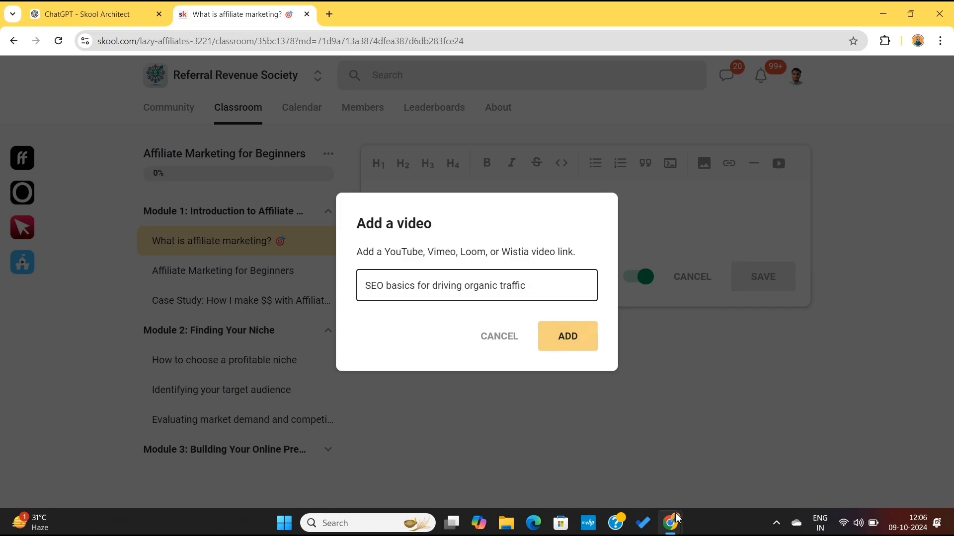
{"action": "mouse_move", "coordinate": [678, 518]}
{"action": "left_click", "coordinate": [731, 462]}
{"action": "scroll", "coordinate": [425, 264], "scroll_direction": "down", "scroll_amount": 3}
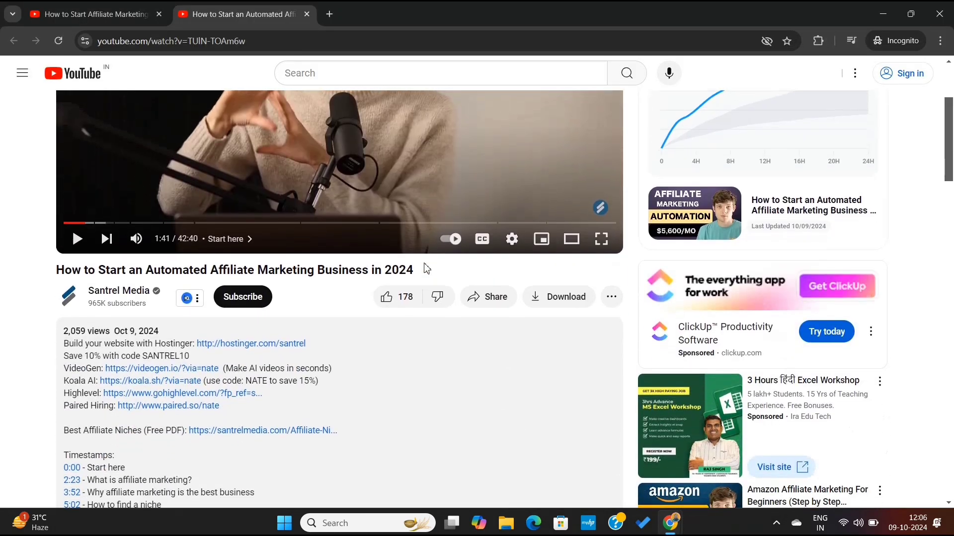
{"action": "left_click", "coordinate": [486, 301]}
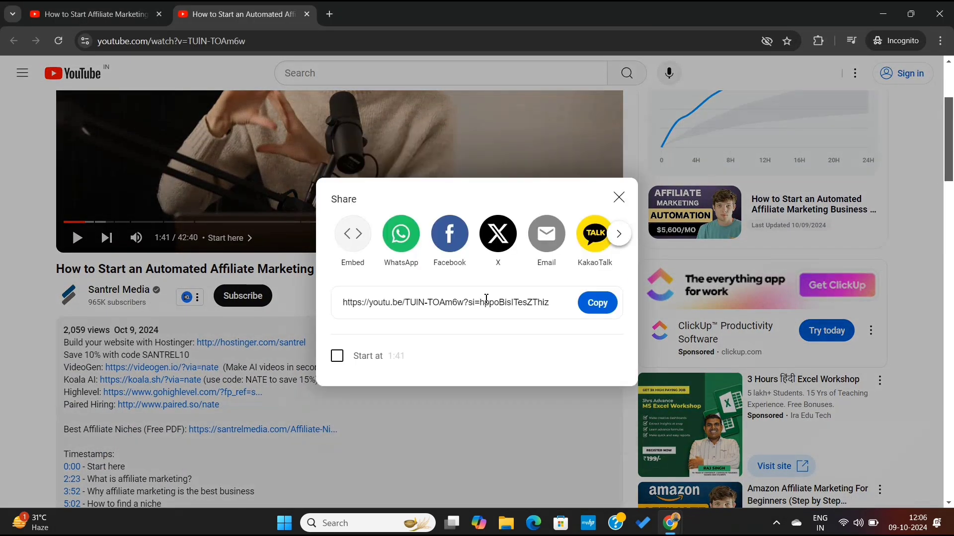
{"action": "left_click", "coordinate": [597, 303]}
Replace the wrong text in the lesson's video link with the copied YouTube link, add the video and save the lesson.
{"action": "mouse_move", "coordinate": [670, 522]}
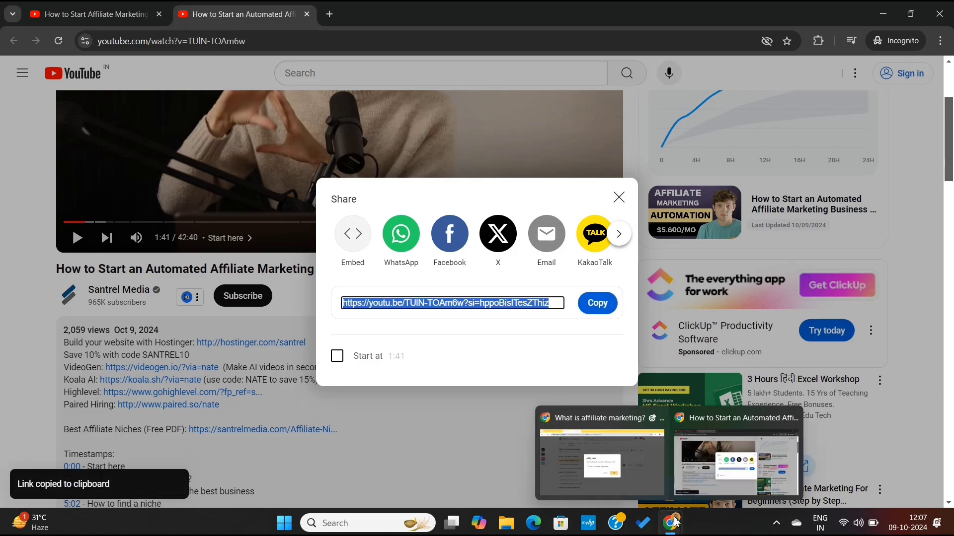
{"action": "left_click", "coordinate": [629, 470]}
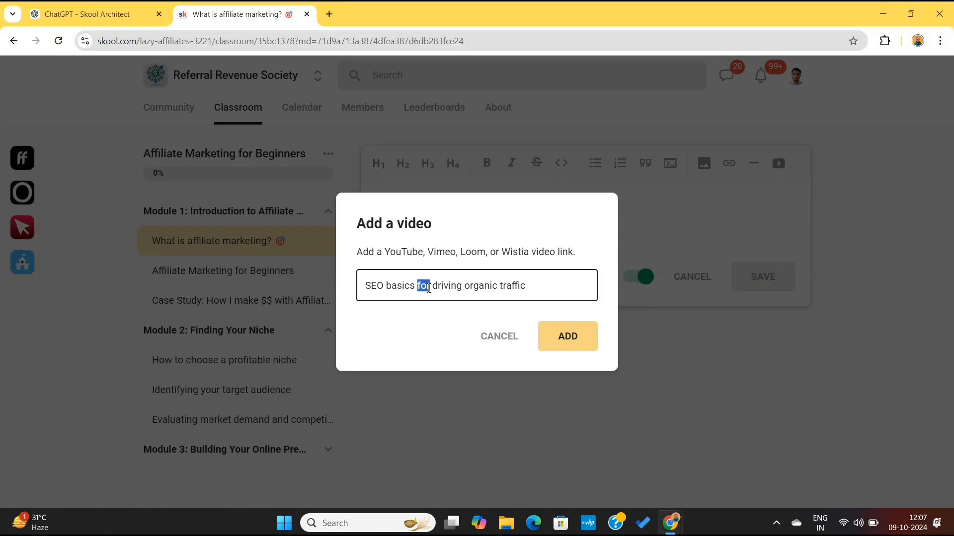
{"action": "triple_click", "coordinate": [428, 289]}
{"action": "key", "text": "ctrl+v"}
{"action": "left_click", "coordinate": [555, 340]}
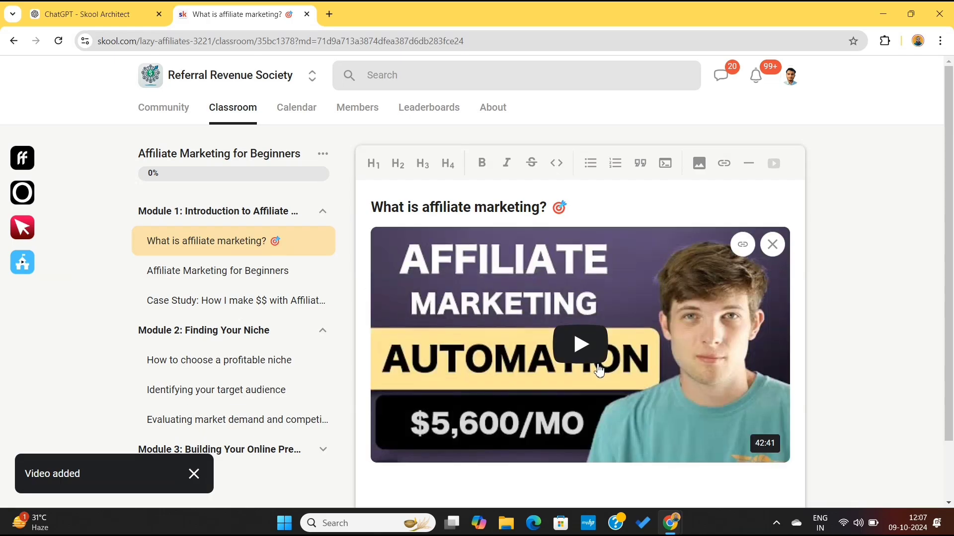
{"action": "scroll", "coordinate": [621, 393], "scroll_direction": "down", "scroll_amount": 2}
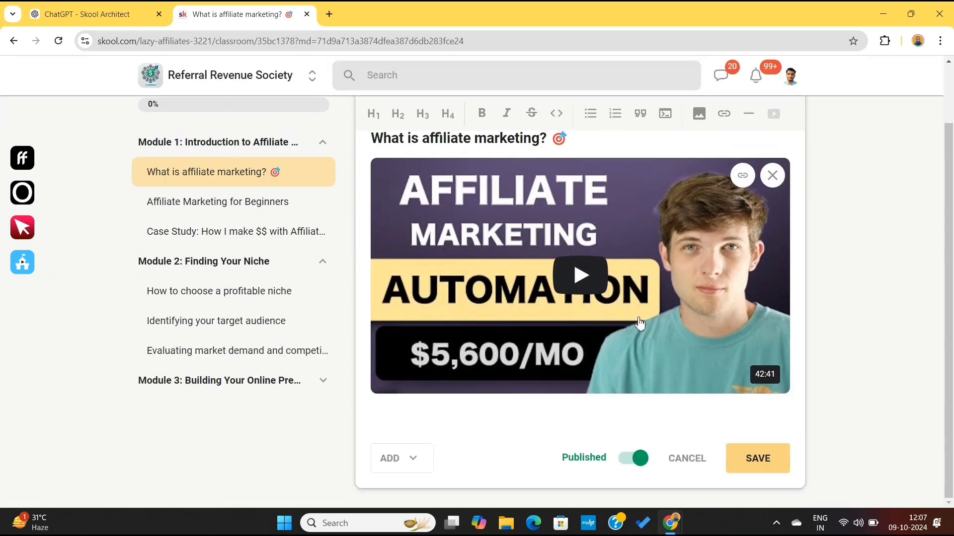
{"action": "left_click", "coordinate": [758, 460]}
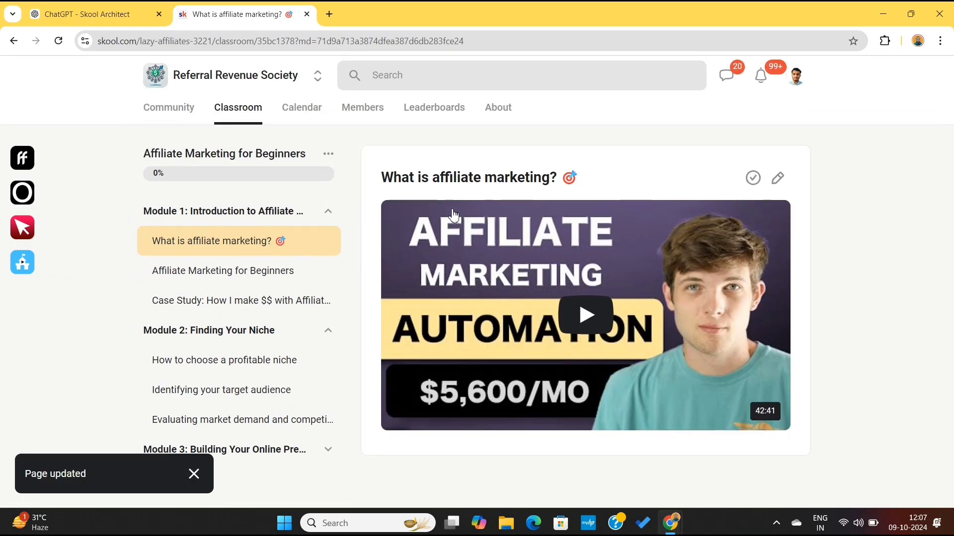
Open the "Affiliate Marketing for Beginners" lesson in Module 1 for editing.
{"action": "left_click", "coordinate": [254, 288]}
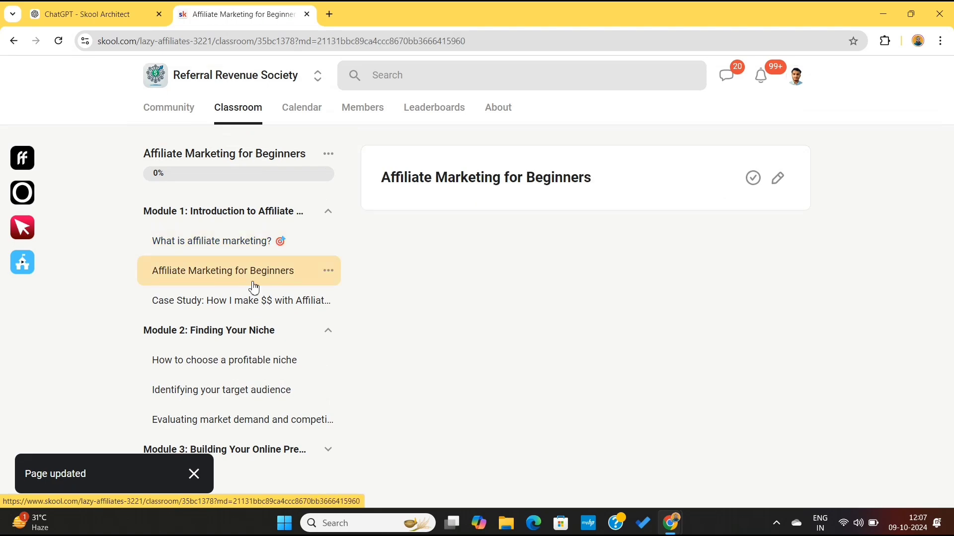
{"action": "left_click", "coordinate": [779, 179]}
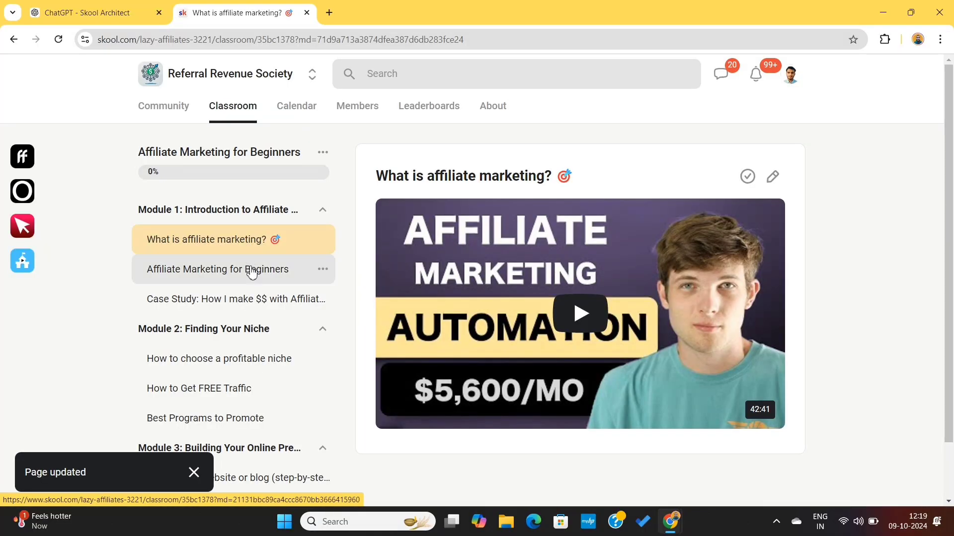
Go through the lessons in Modules 1 to 3 one after another to check the video in each.
{"action": "left_click", "coordinate": [252, 274]}
{"action": "left_click", "coordinate": [248, 300]}
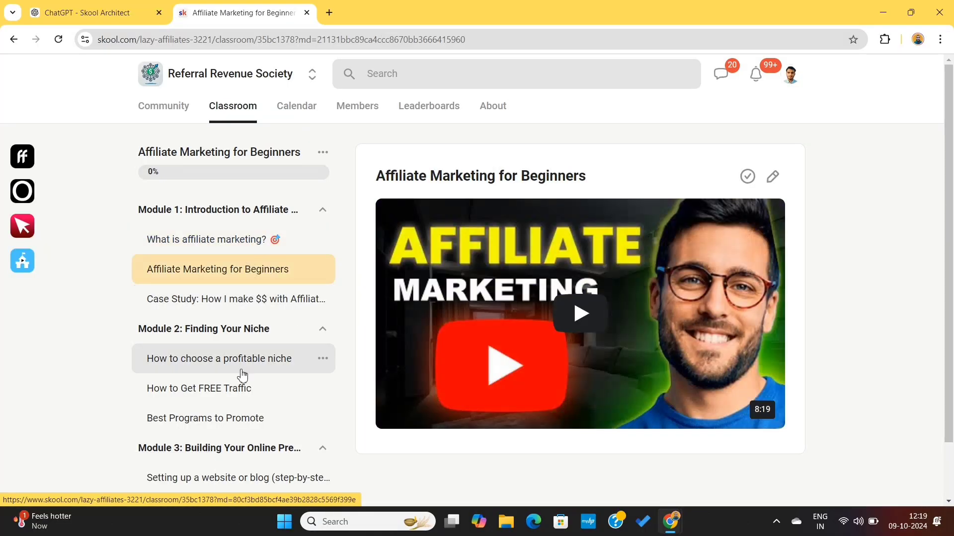
{"action": "left_click", "coordinate": [242, 371]}
{"action": "left_click", "coordinate": [240, 392]}
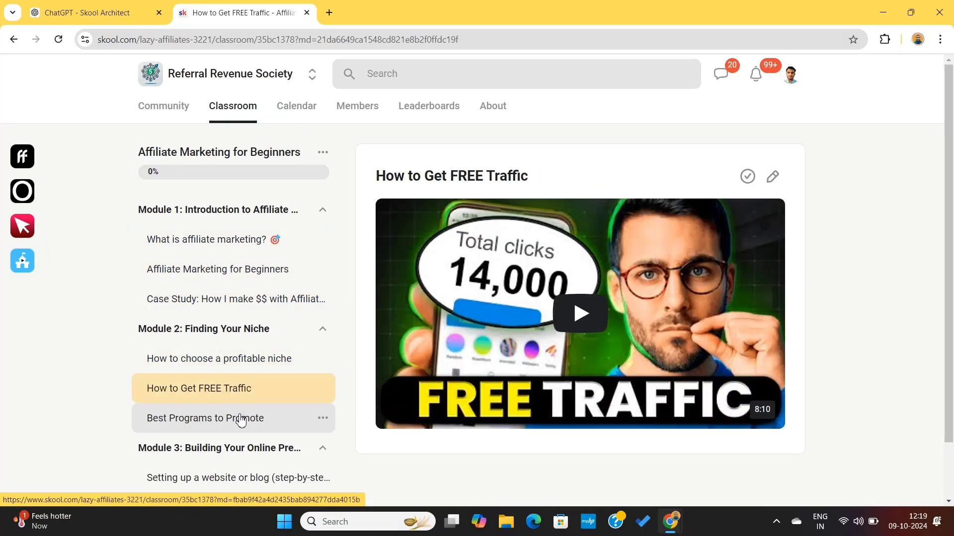
{"action": "scroll", "coordinate": [287, 416], "scroll_direction": "down", "scroll_amount": 1}
{"action": "left_click", "coordinate": [287, 416]}
{"action": "scroll", "coordinate": [260, 420], "scroll_direction": "down", "scroll_amount": 1}
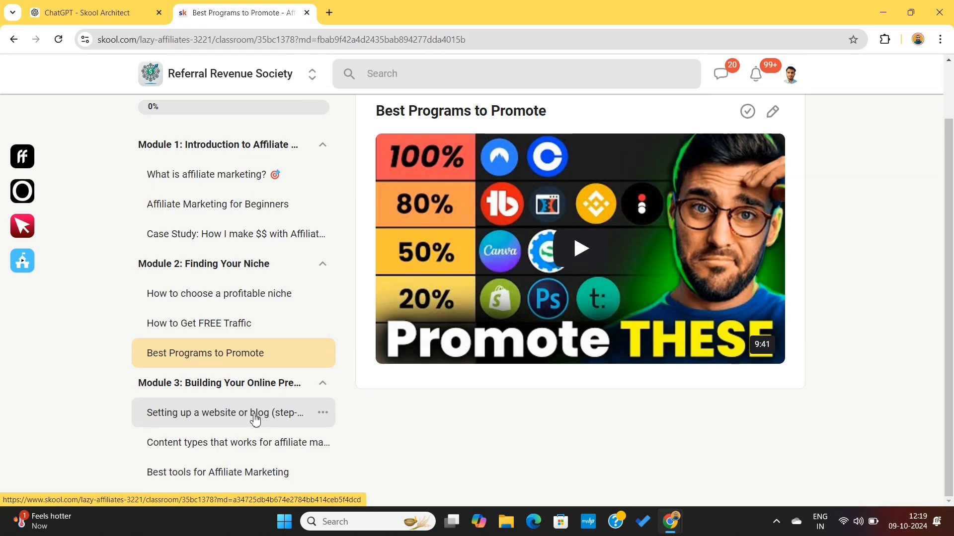
{"action": "left_click", "coordinate": [261, 419]}
{"action": "scroll", "coordinate": [261, 446], "scroll_direction": "down", "scroll_amount": 1}
{"action": "left_click", "coordinate": [250, 455]}
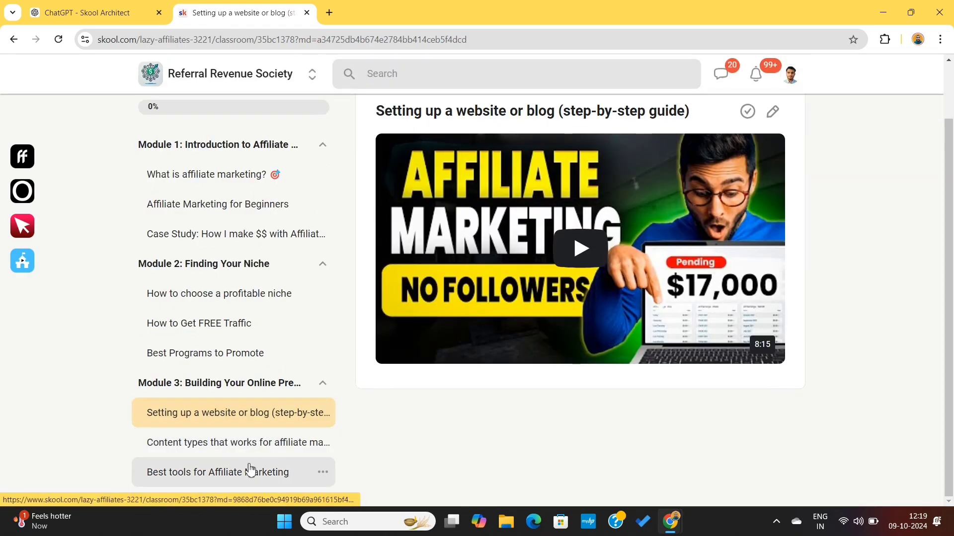
{"action": "left_click", "coordinate": [248, 477]}
{"action": "scroll", "coordinate": [244, 477], "scroll_direction": "down", "scroll_amount": 1}
{"action": "scroll", "coordinate": [239, 478], "scroll_direction": "down", "scroll_amount": 1}
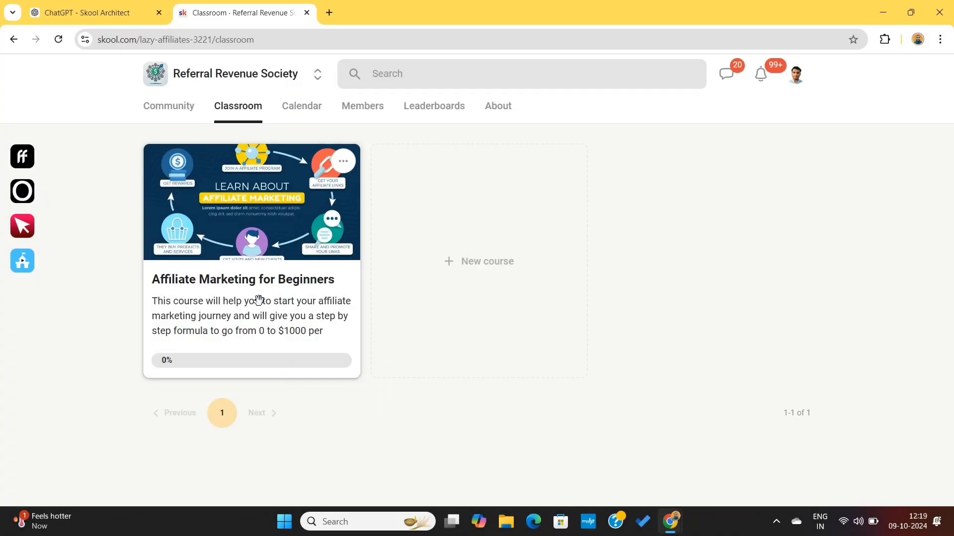
Open the "Affiliate Marketing for Beginners" course from the classroom and look over its outline and lesson video.
{"action": "left_click", "coordinate": [259, 301]}
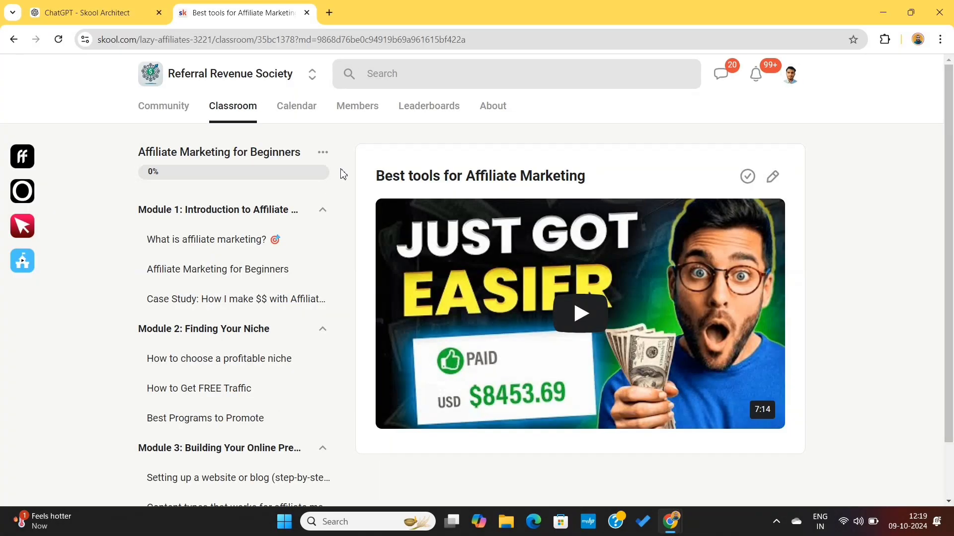
{"action": "scroll", "coordinate": [347, 253], "scroll_direction": "down", "scroll_amount": 2}
{"action": "scroll", "coordinate": [348, 254], "scroll_direction": "up", "scroll_amount": 2}
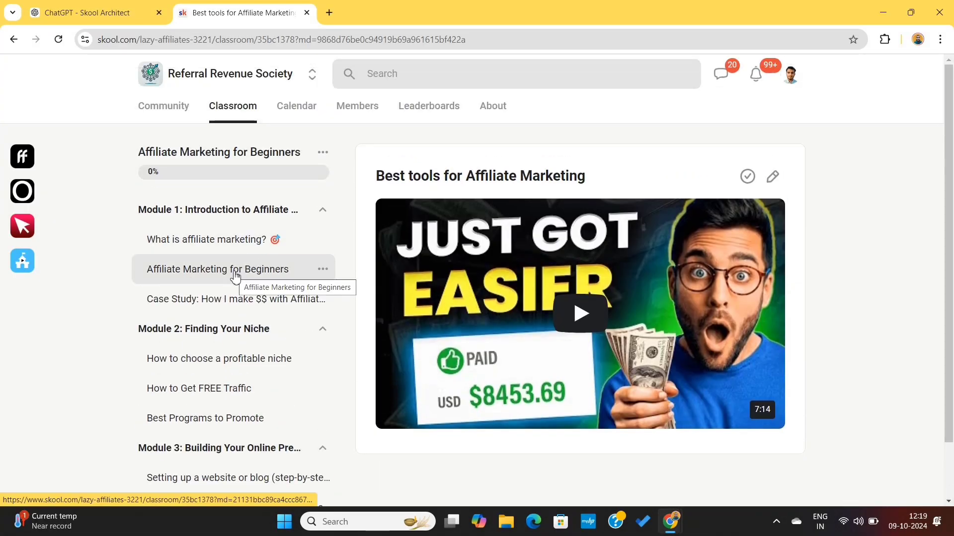
{"action": "left_click", "coordinate": [582, 314]}
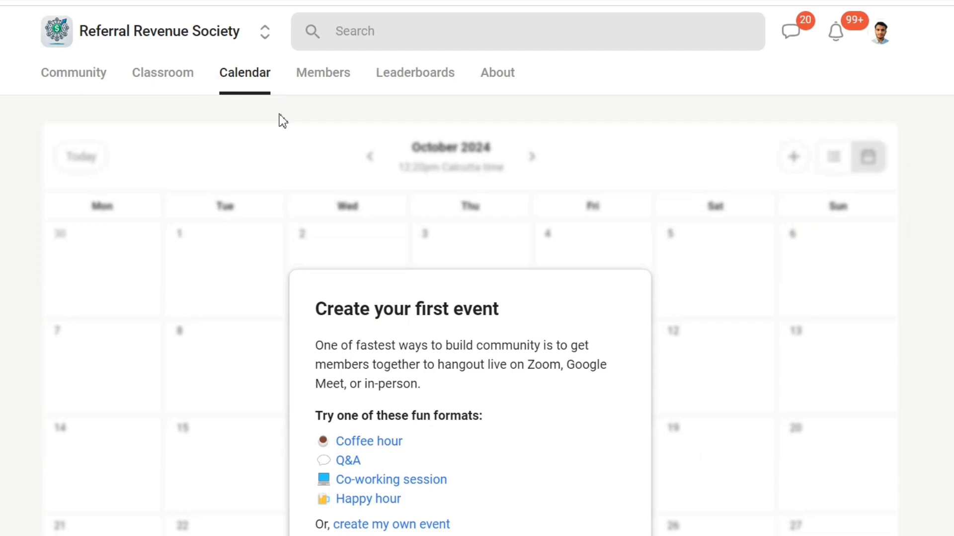
Create a custom event in the community calendar and title it "Weekly QnA Calls".
{"action": "scroll", "coordinate": [305, 192], "scroll_direction": "down", "scroll_amount": 3}
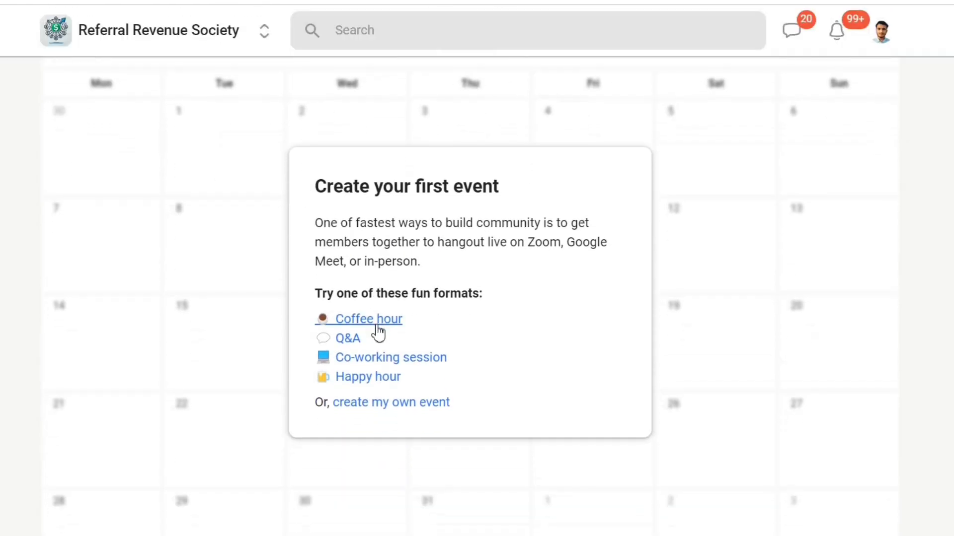
{"action": "left_click", "coordinate": [394, 407]}
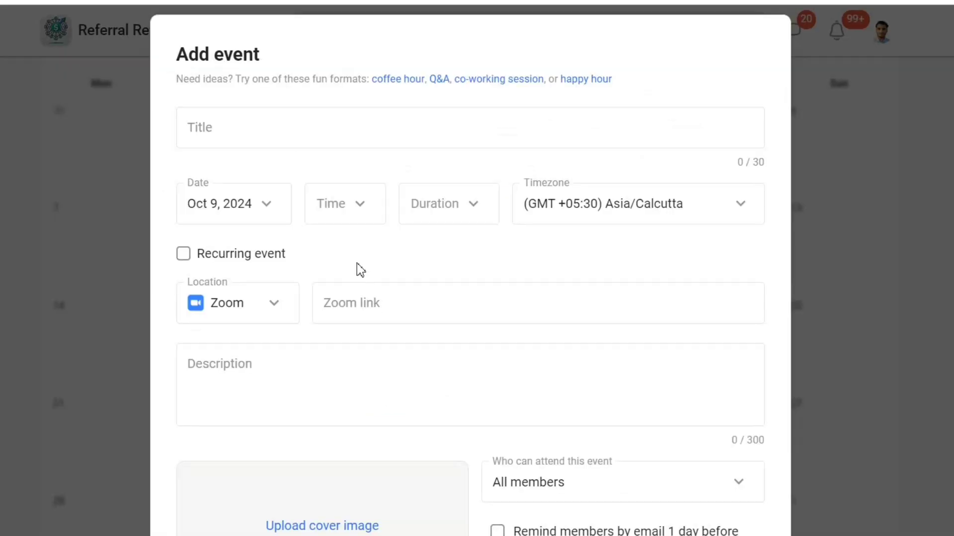
{"action": "left_click", "coordinate": [324, 124]}
{"action": "type", "text": "W"}
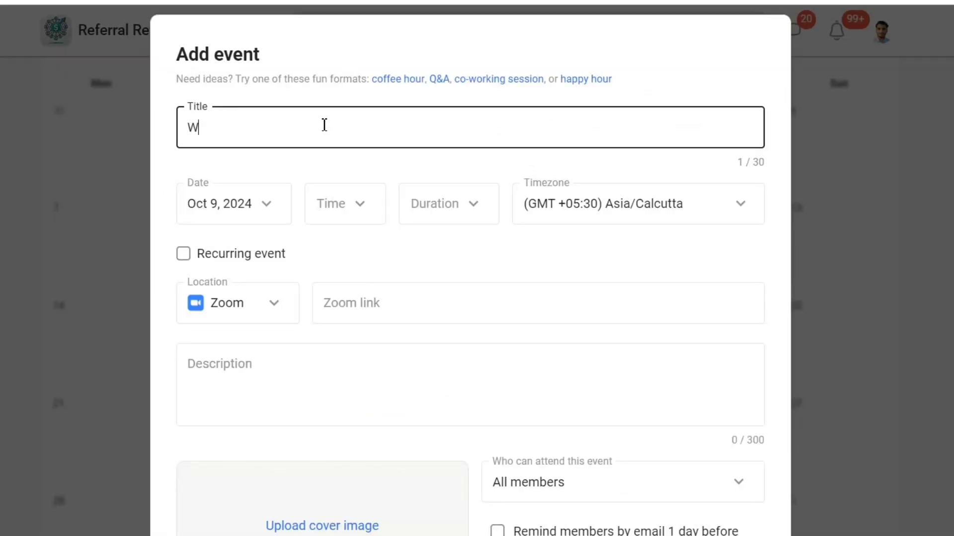
{"action": "type", "text": "eekly QnA "}
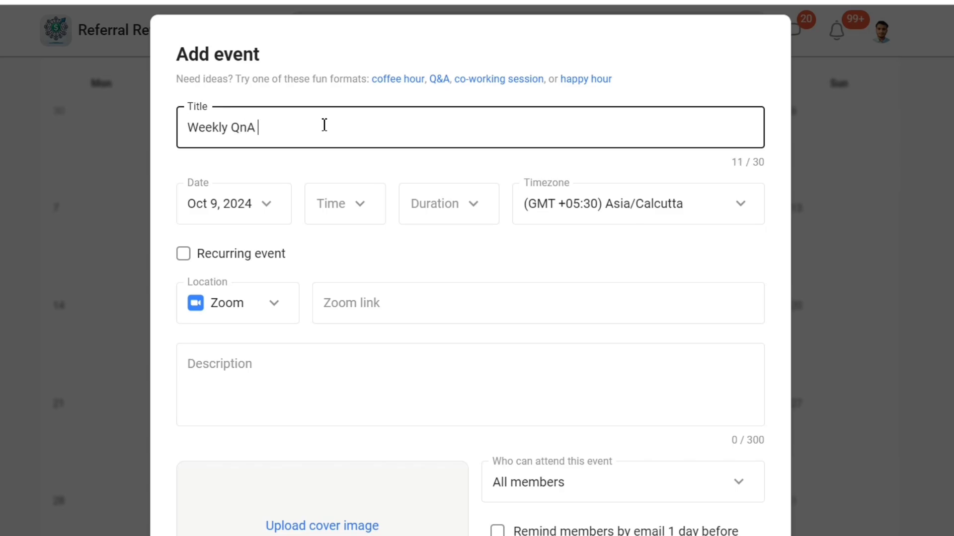
{"action": "type", "text": "Calls"}
Schedule the event for Oct 12, 2024 at 12pm with a 1.5-hour duration, add it and open it from the calendar.
{"action": "left_click", "coordinate": [262, 206]}
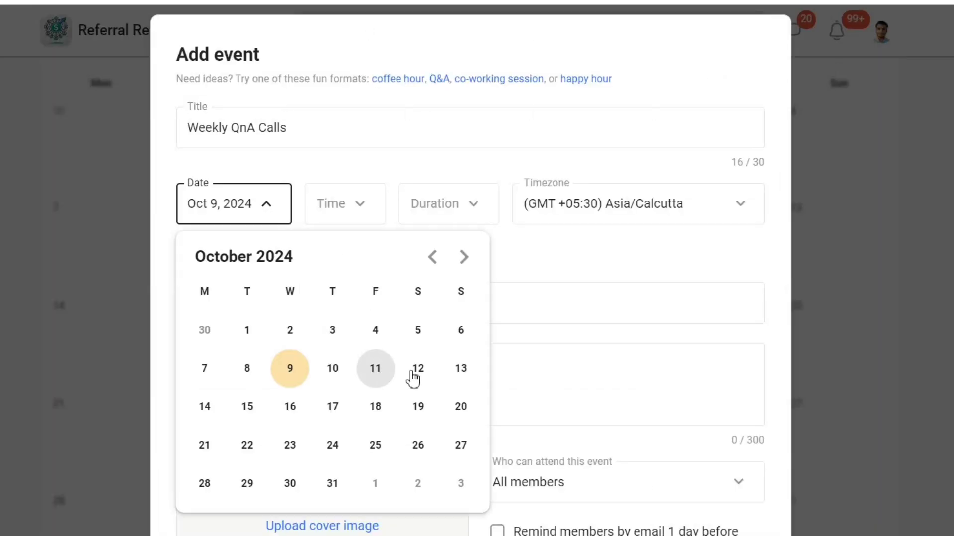
{"action": "left_click", "coordinate": [421, 378]}
{"action": "left_click", "coordinate": [379, 202]}
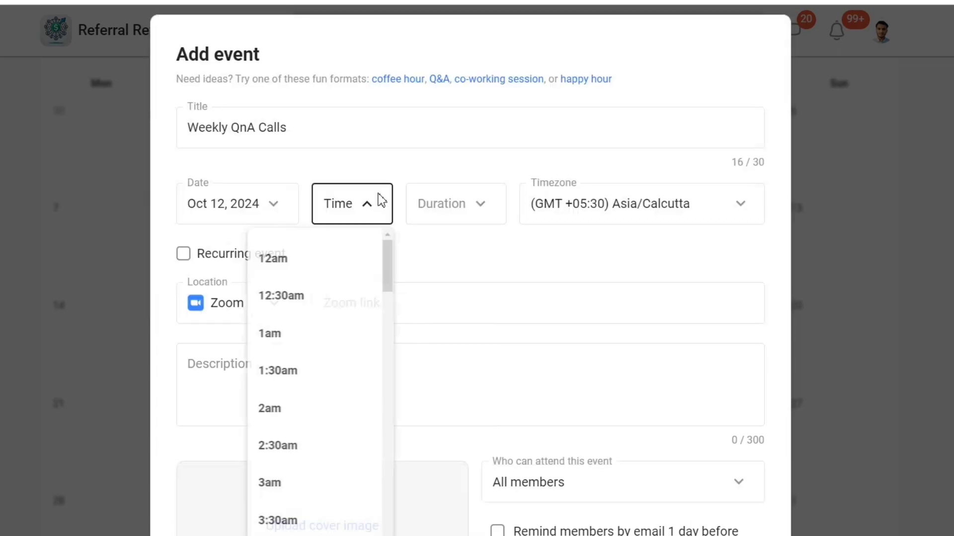
{"action": "left_click", "coordinate": [304, 390]}
{"action": "left_click", "coordinate": [456, 201]}
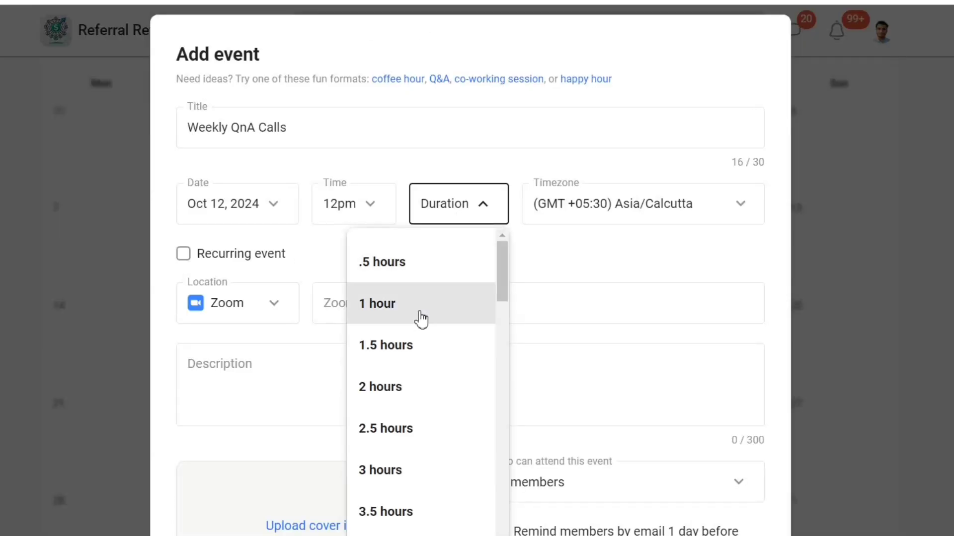
{"action": "left_click", "coordinate": [408, 364]}
{"action": "scroll", "coordinate": [489, 308], "scroll_direction": "down", "scroll_amount": 2}
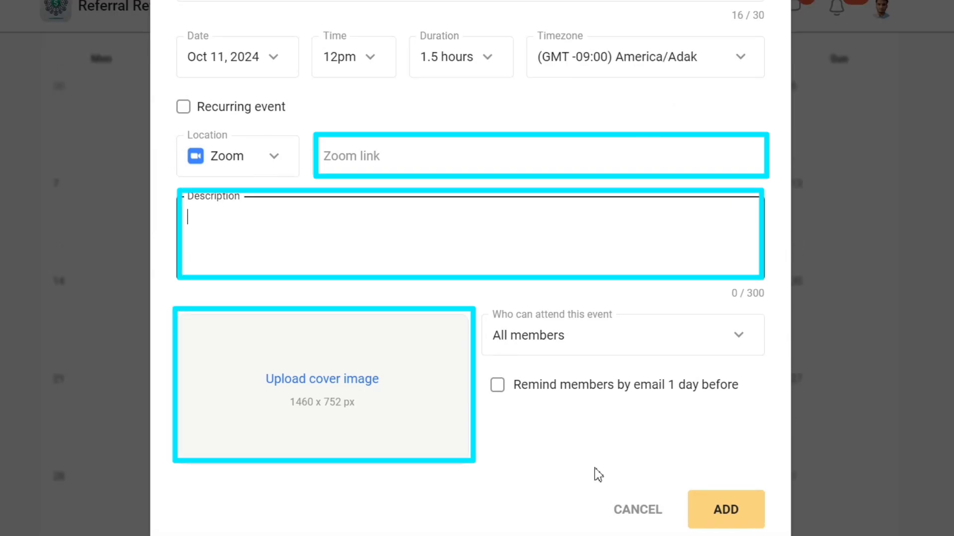
{"action": "left_click", "coordinate": [728, 510]}
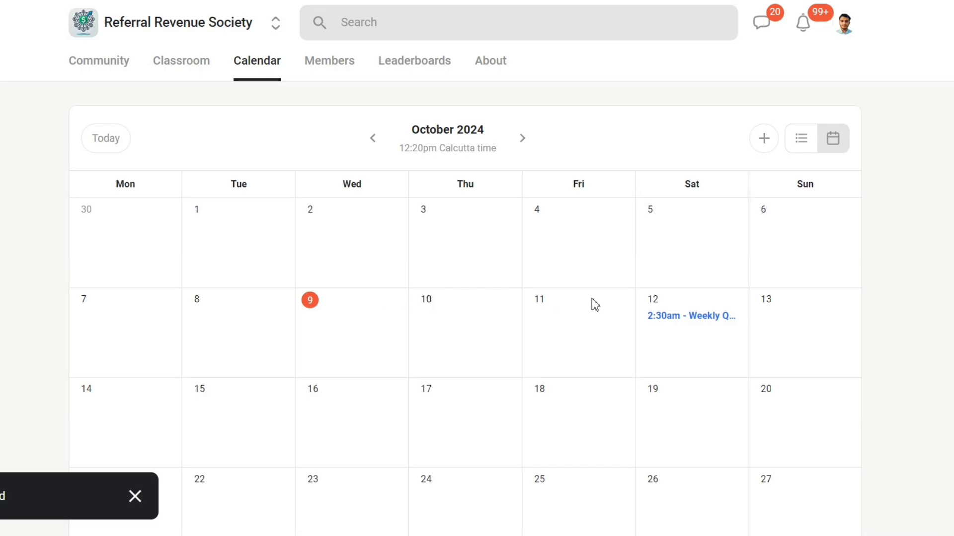
{"action": "left_click", "coordinate": [698, 322]}
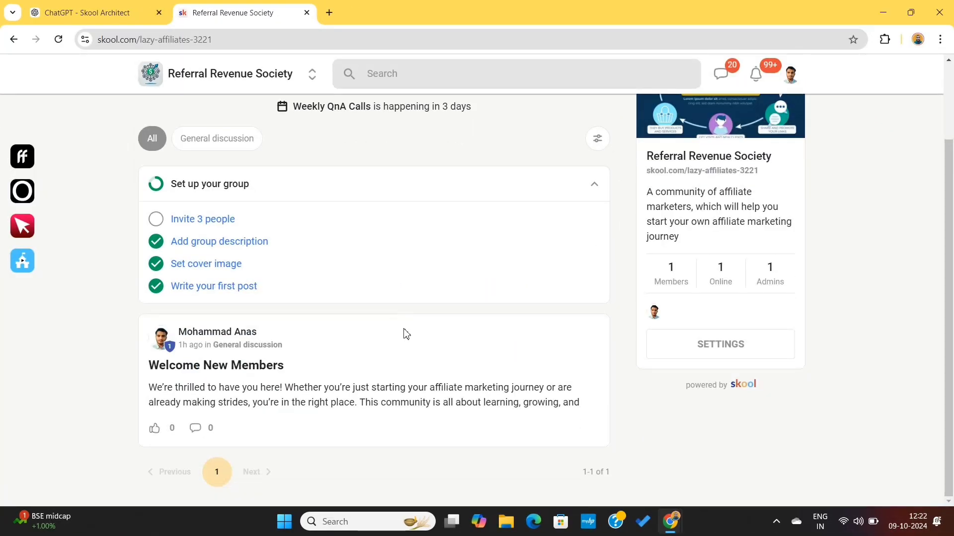
Open the invite settings from the community's "Invite 3 people" setup task and copy the group link.
{"action": "scroll", "coordinate": [407, 334], "scroll_direction": "up", "scroll_amount": 2}
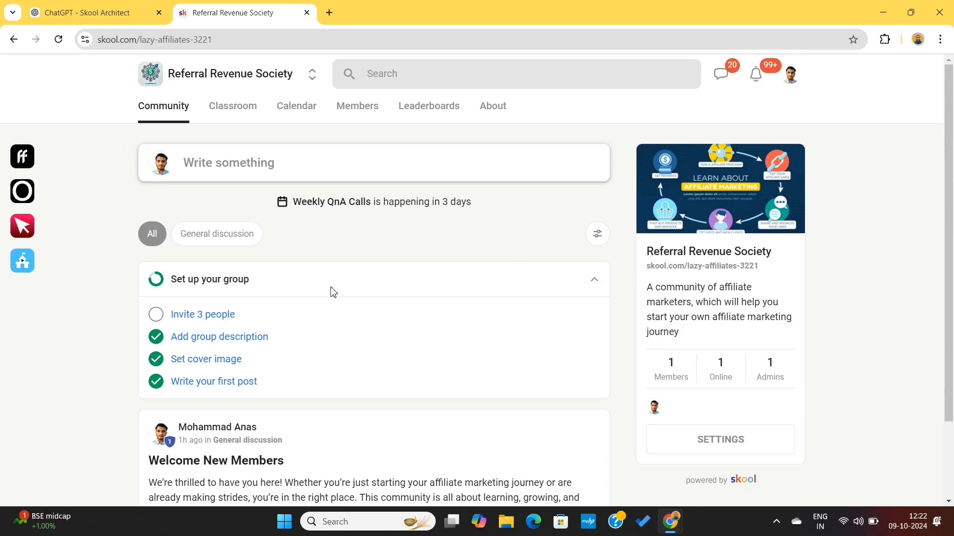
{"action": "left_click", "coordinate": [197, 320]}
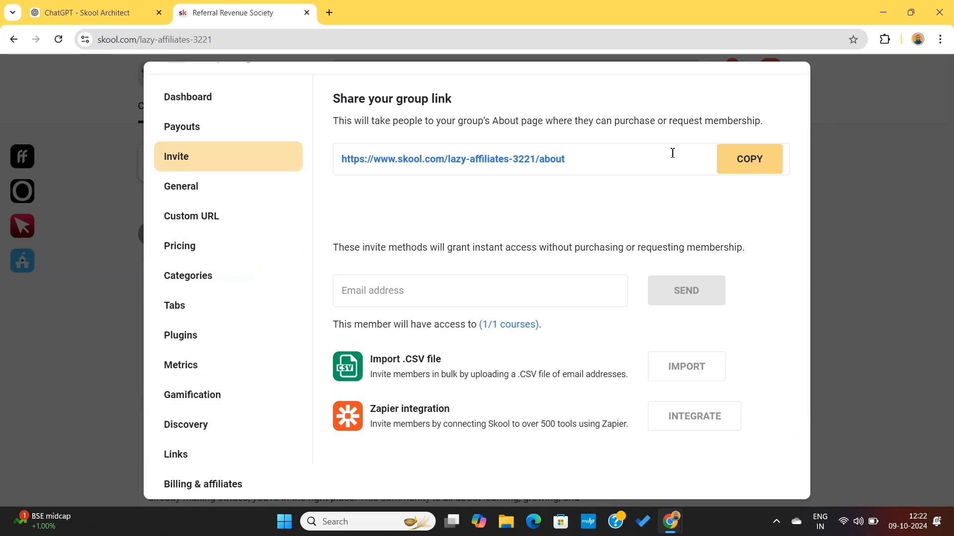
{"action": "left_click", "coordinate": [731, 164]}
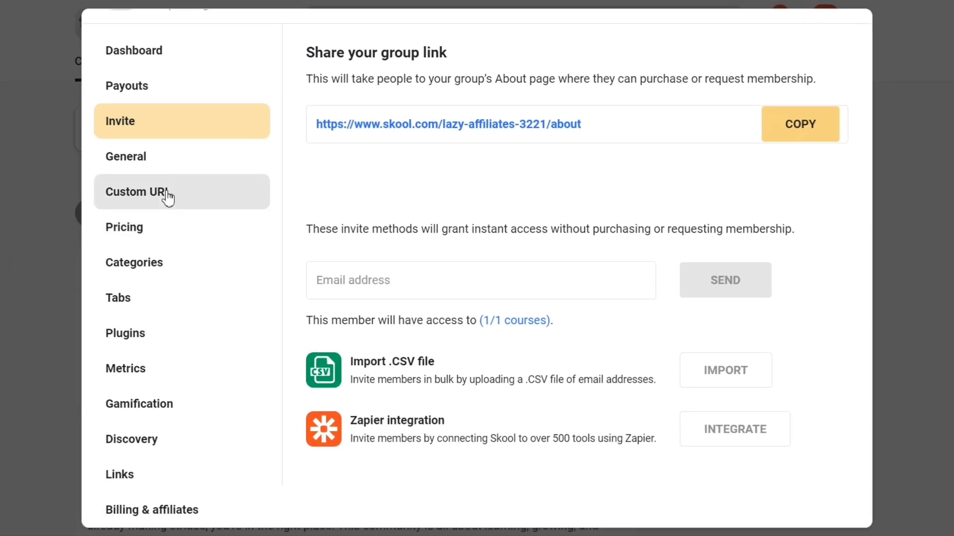
Try to claim the custom URL skool.com/lazy-affiliates for the group, then dismiss the upgrade offer.
{"action": "left_click", "coordinate": [167, 196]}
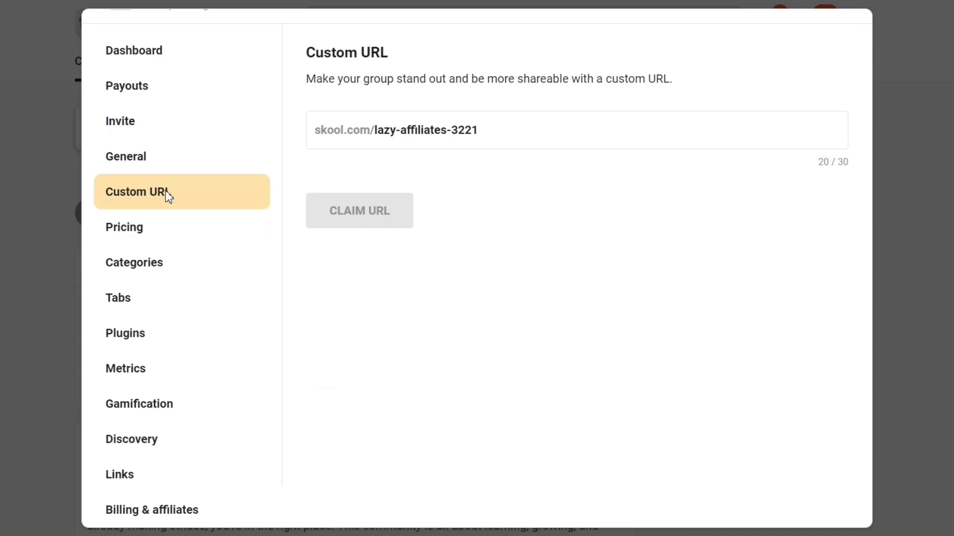
{"action": "left_click", "coordinate": [503, 138]}
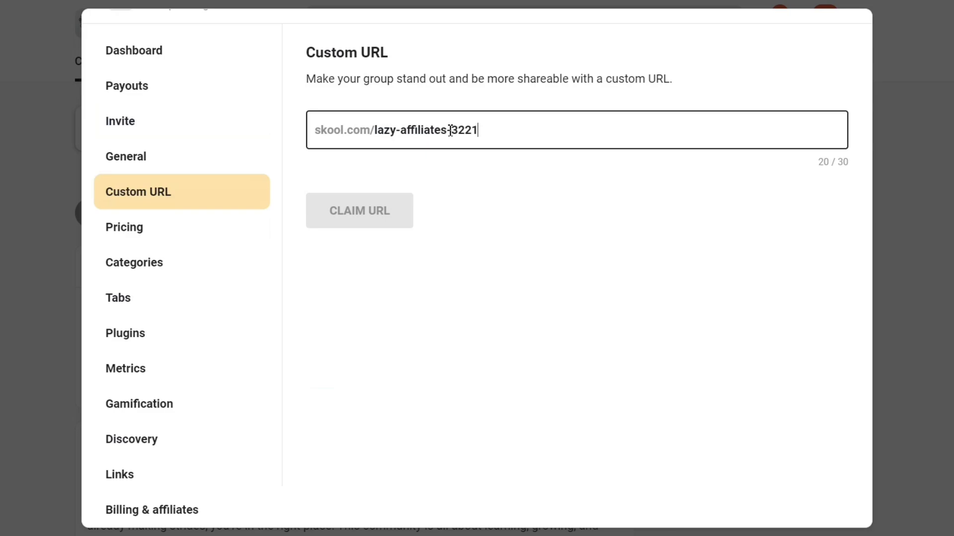
{"action": "left_click_drag", "start_coordinate": [450, 130], "coordinate": [533, 130]}
{"action": "key", "text": "BackSpace"}
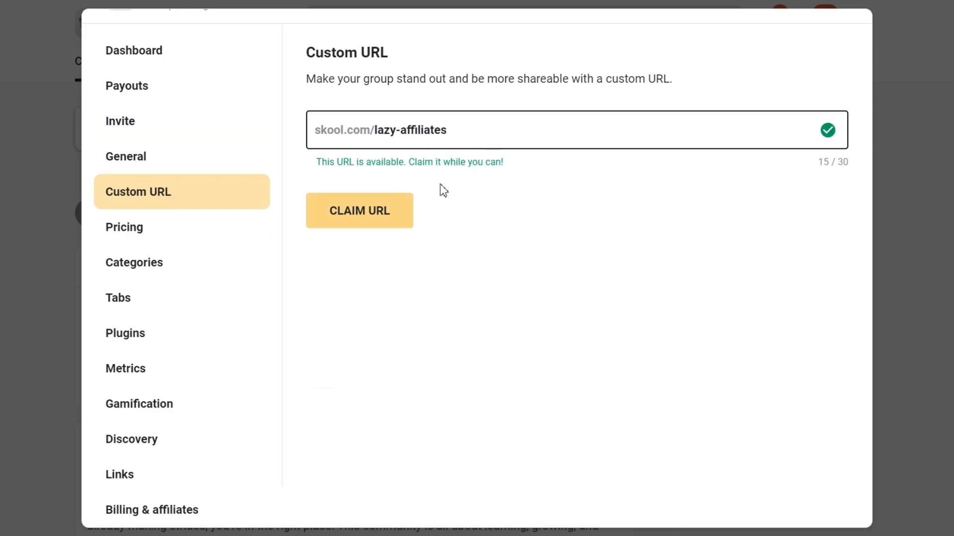
{"action": "left_click", "coordinate": [377, 214]}
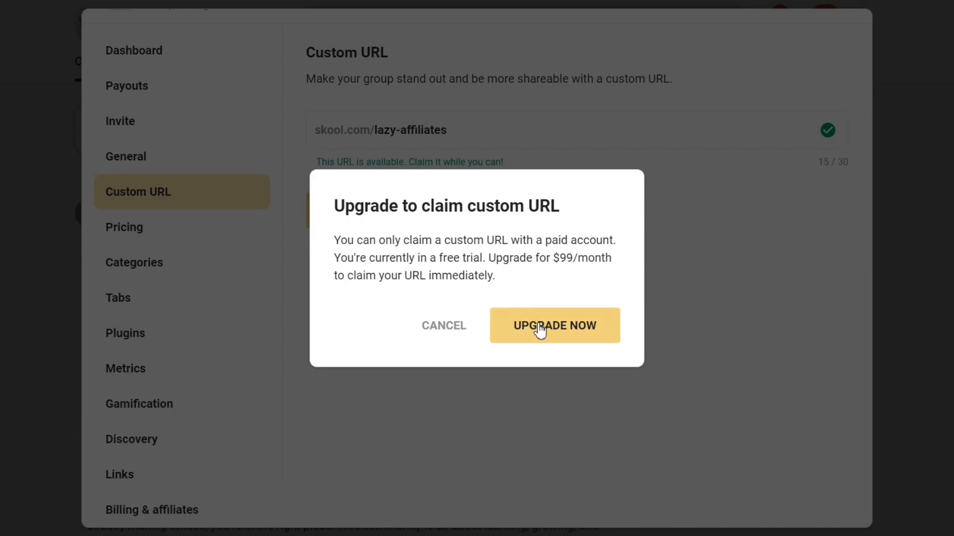
{"action": "left_click", "coordinate": [450, 334]}
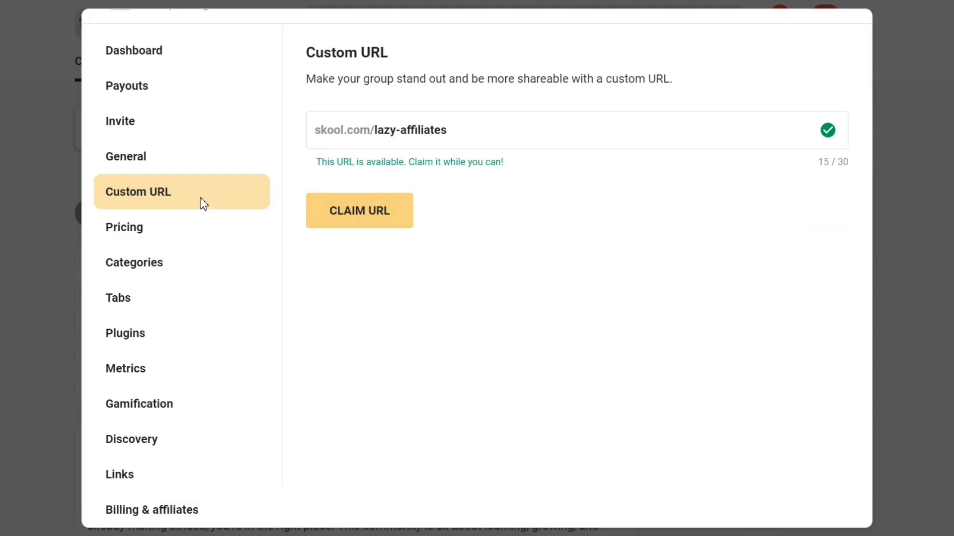
Look over the group's general settings, payouts and dashboard.
{"action": "left_click", "coordinate": [157, 154]}
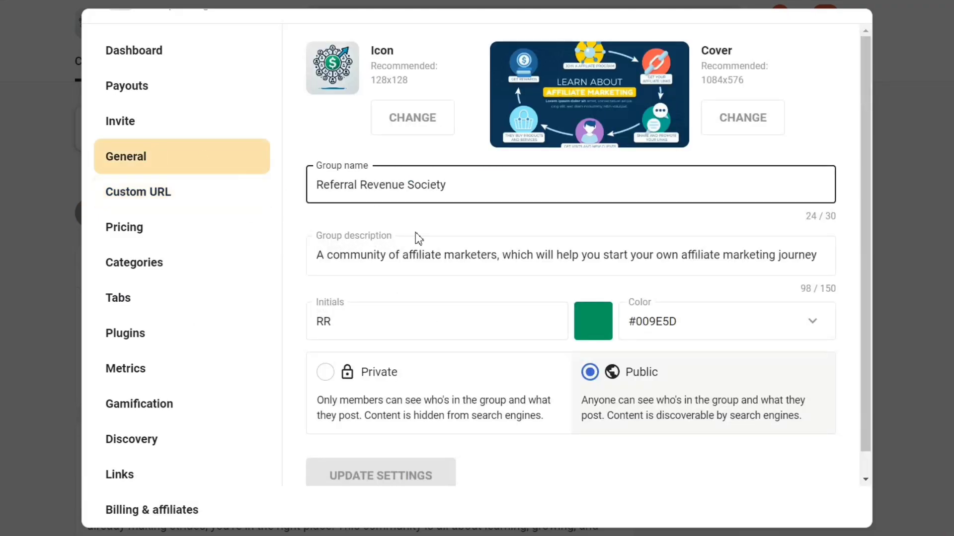
{"action": "scroll", "coordinate": [415, 238], "scroll_direction": "down", "scroll_amount": 1}
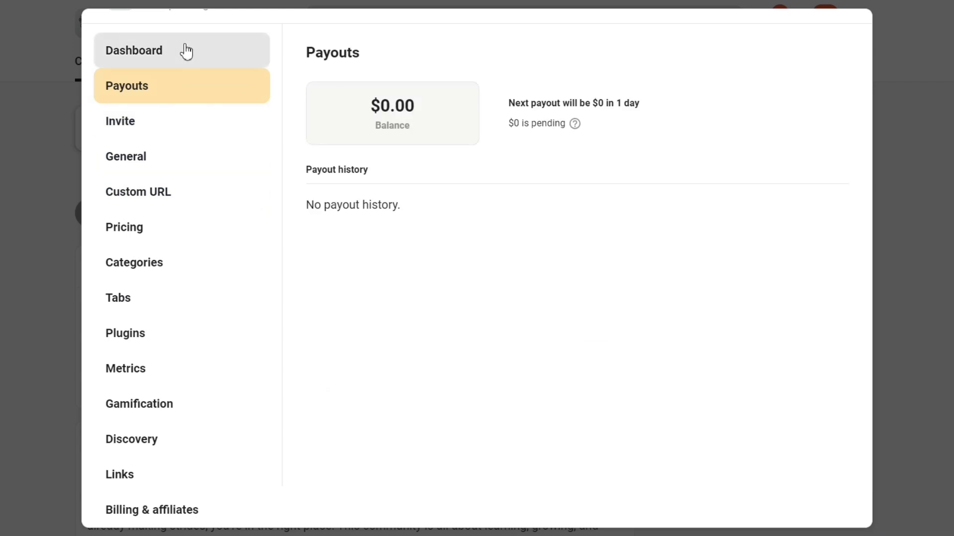
{"action": "left_click", "coordinate": [186, 58]}
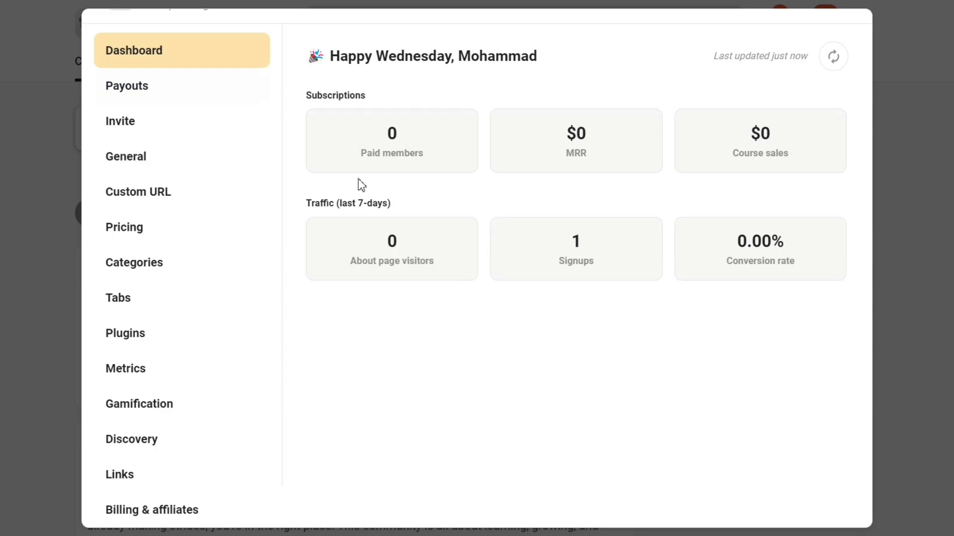
Start adding a subscription price and open the Stripe bank account setup with United States as the country.
{"action": "left_click", "coordinate": [164, 230]}
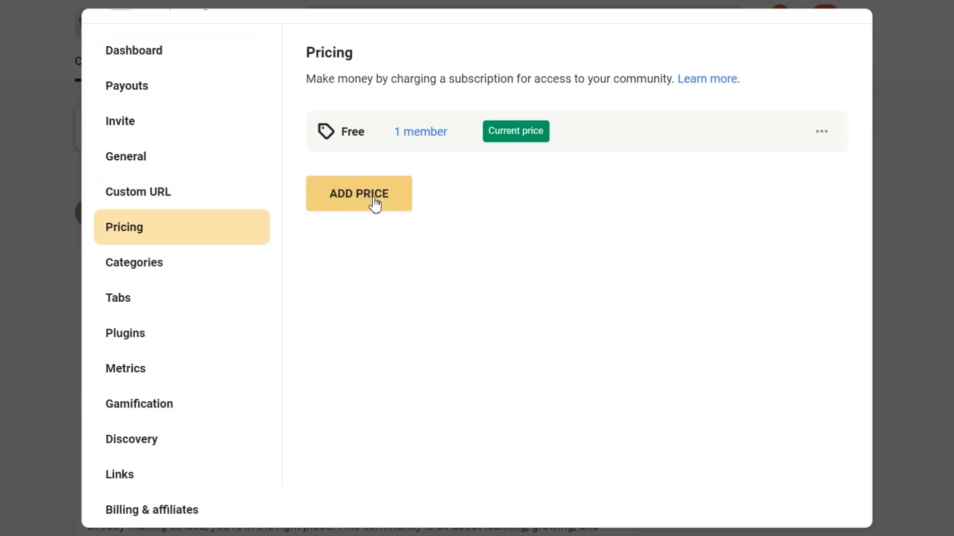
{"action": "left_click", "coordinate": [371, 197]}
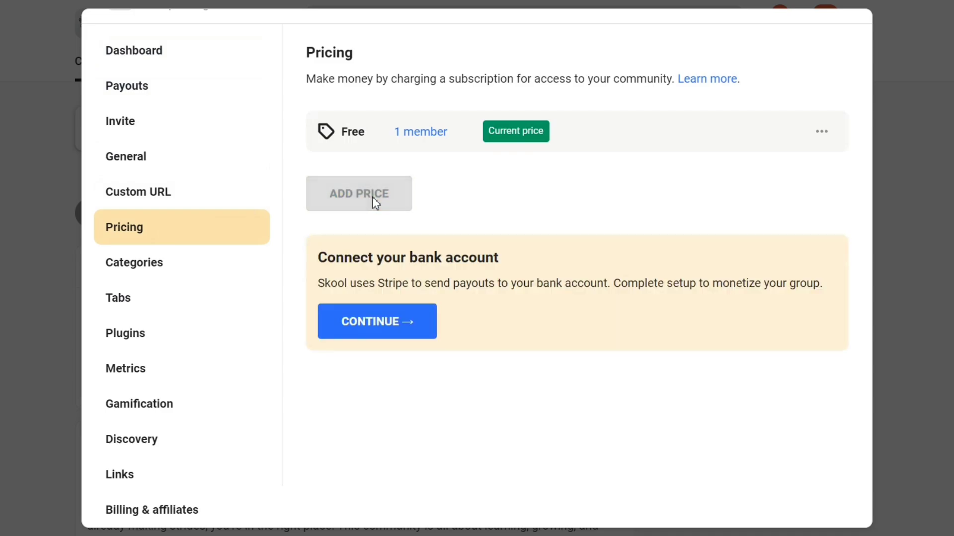
{"action": "left_click", "coordinate": [398, 323]}
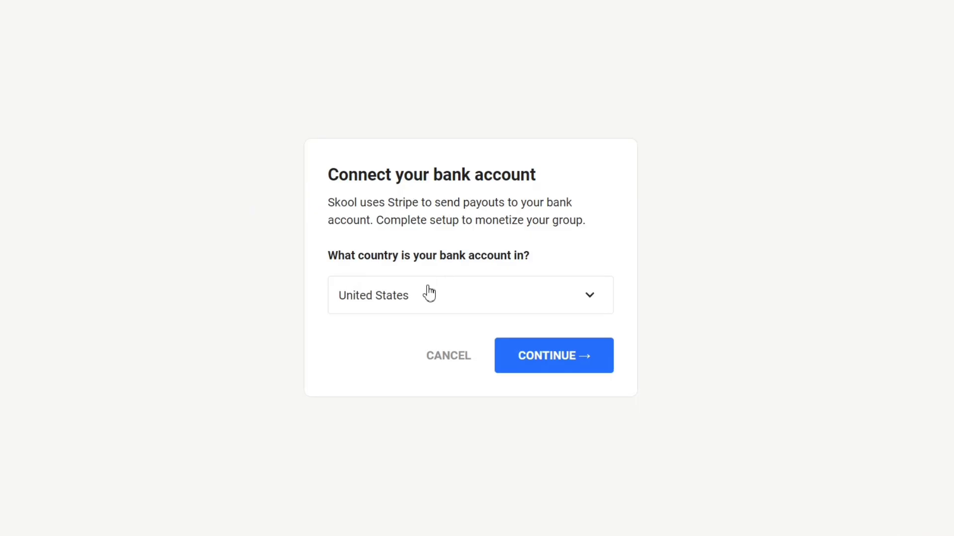
{"action": "left_click", "coordinate": [541, 373]}
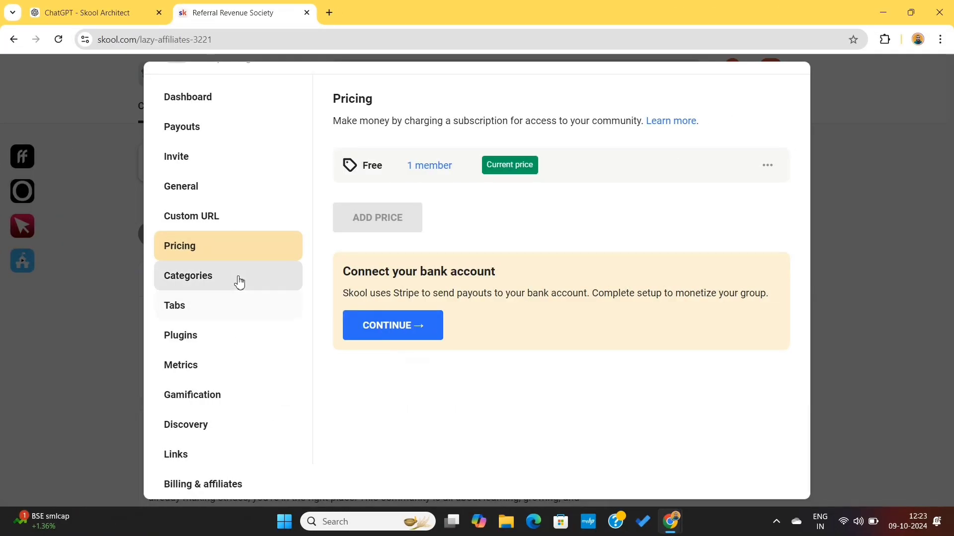
Add a discussion category named "Wins" with the description "Discuss your wins here".
{"action": "left_click", "coordinate": [238, 281]}
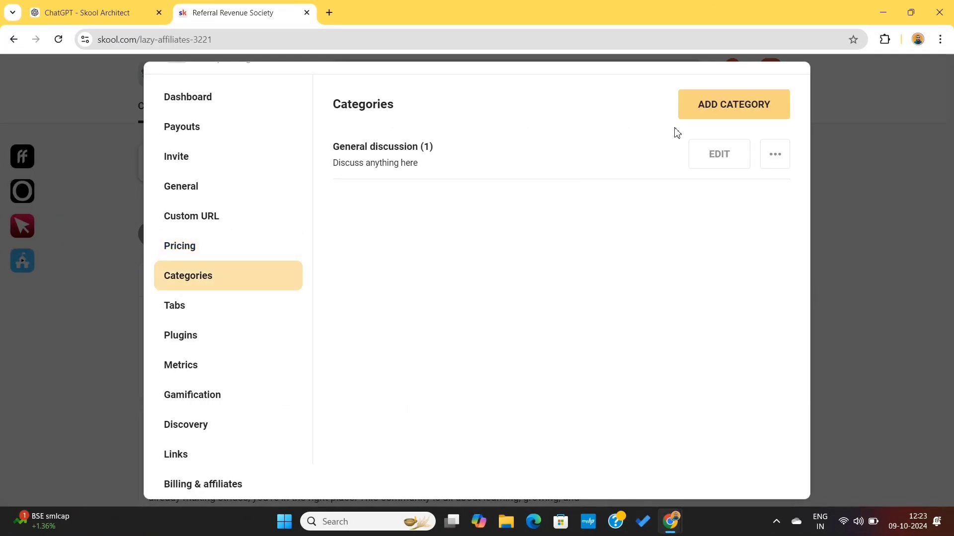
{"action": "left_click", "coordinate": [725, 108]}
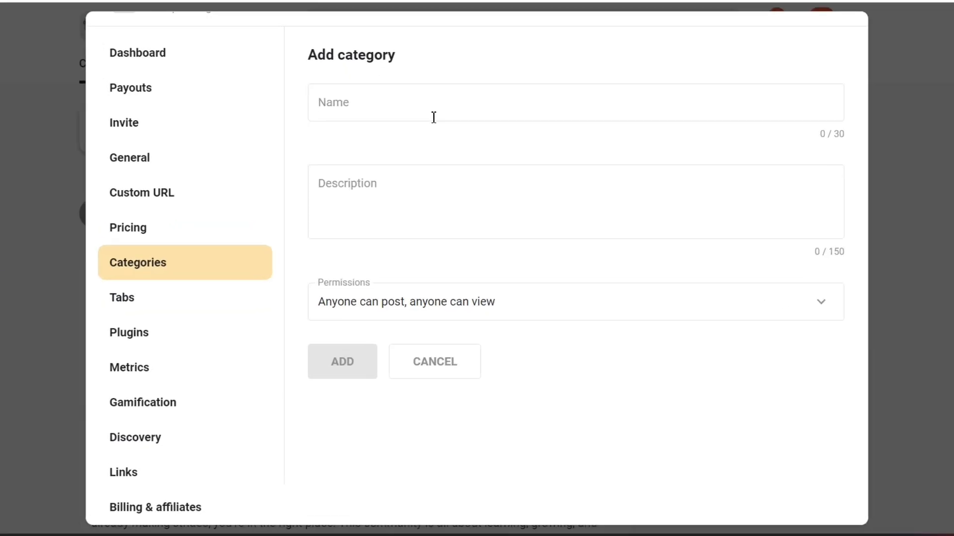
{"action": "left_click", "coordinate": [425, 107]}
{"action": "type", "text": "Wins"}
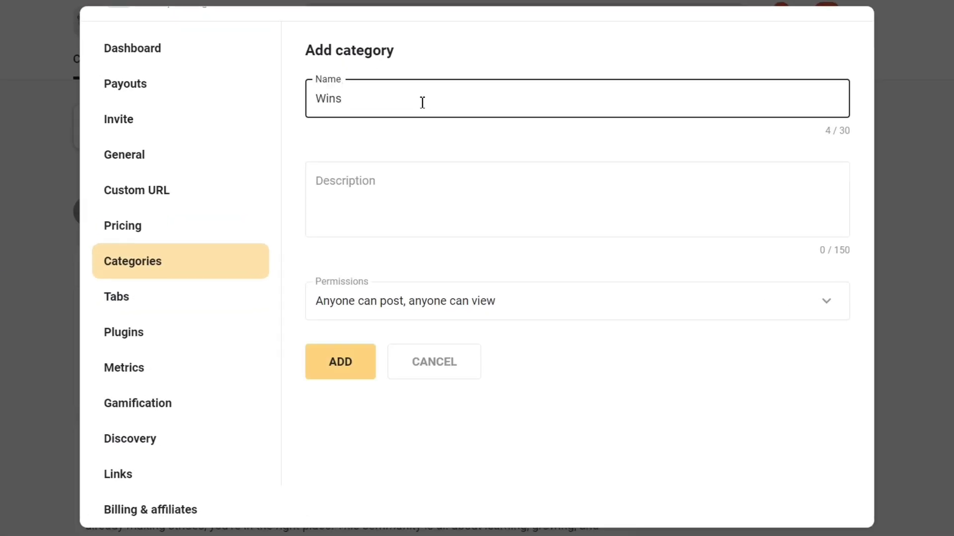
{"action": "left_click", "coordinate": [345, 196]}
{"action": "type", "text": "Discus"}
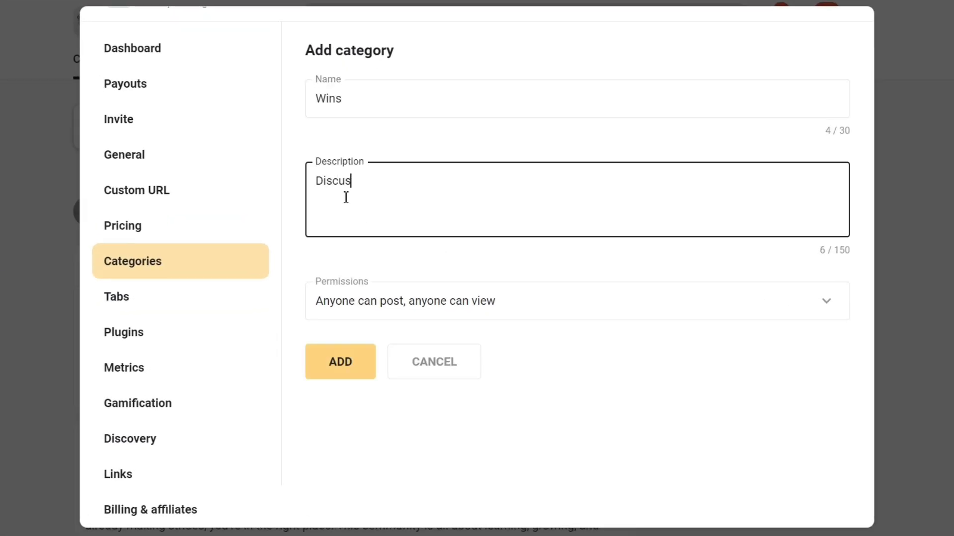
{"action": "type", "text": "s your wins in this ca"}
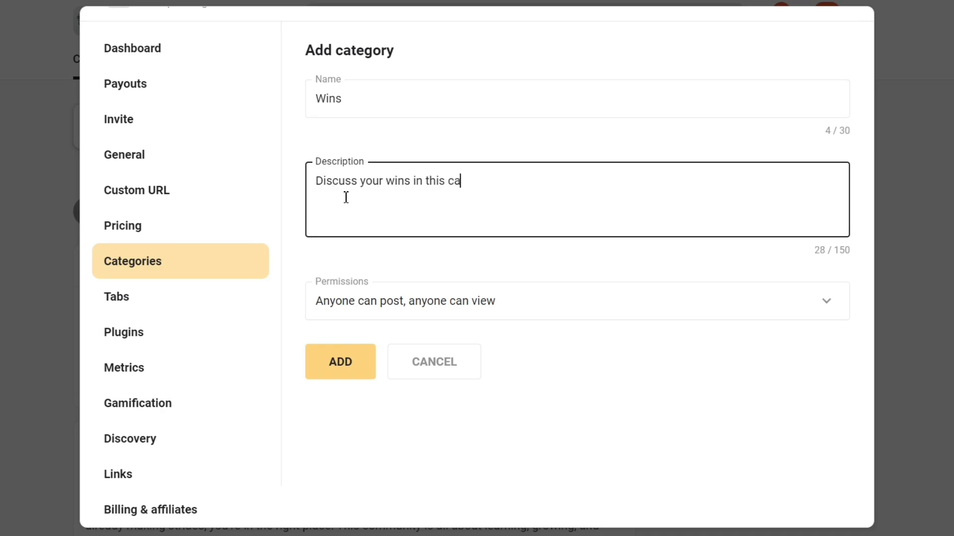
{"action": "type", "text": "t"}
{"action": "key", "text": "BackSpace"}
{"action": "key", "text": "BackSpace"}
{"action": "key", "text": "BackSpace"}
{"action": "key", "text": "BackSpace"}
{"action": "key", "text": "BackSpace"}
{"action": "key", "text": "BackSpace"}
{"action": "key", "text": "BackSpace"}
{"action": "type", "text": "here"}
{"action": "left_click", "coordinate": [343, 358]}
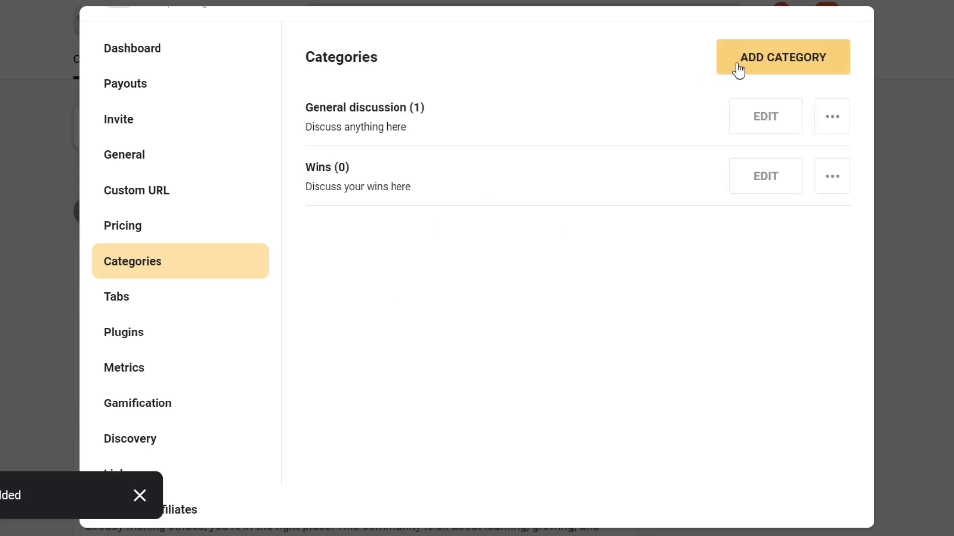
Add a "Golden Nuggets" category with the permission "Only admins/mods can post, anyone can view".
{"action": "left_click", "coordinate": [755, 65]}
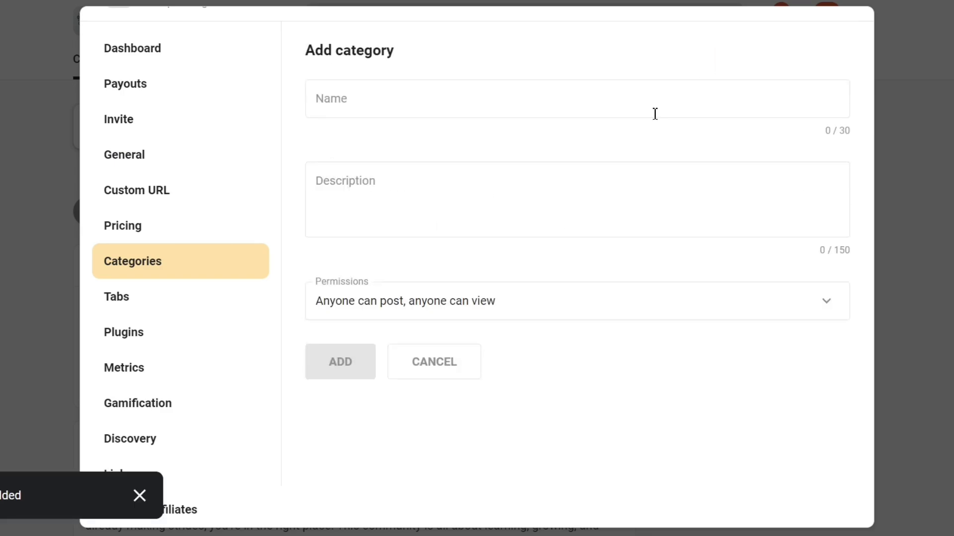
{"action": "left_click", "coordinate": [423, 114]}
{"action": "type", "text": "Golde"}
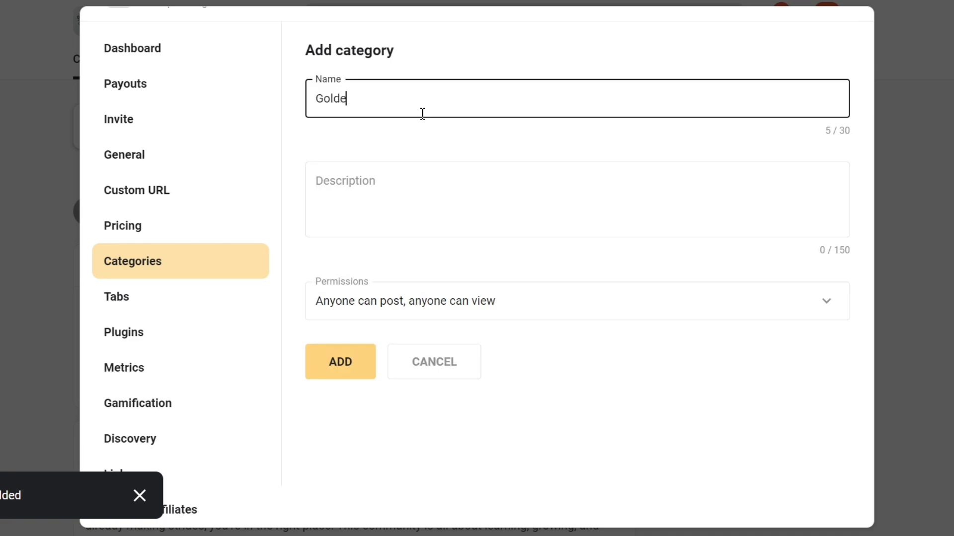
{"action": "type", "text": "n Nuggets"}
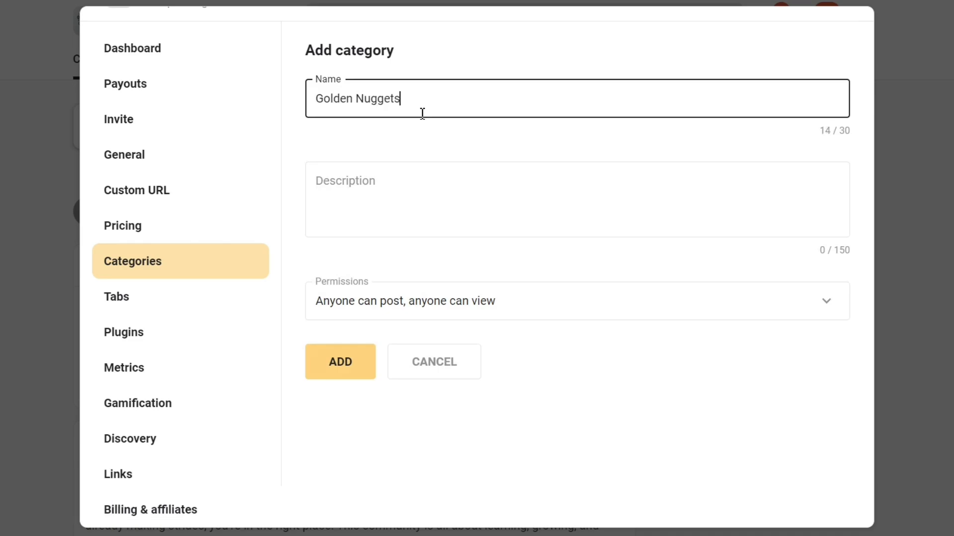
{"action": "left_click", "coordinate": [523, 315]}
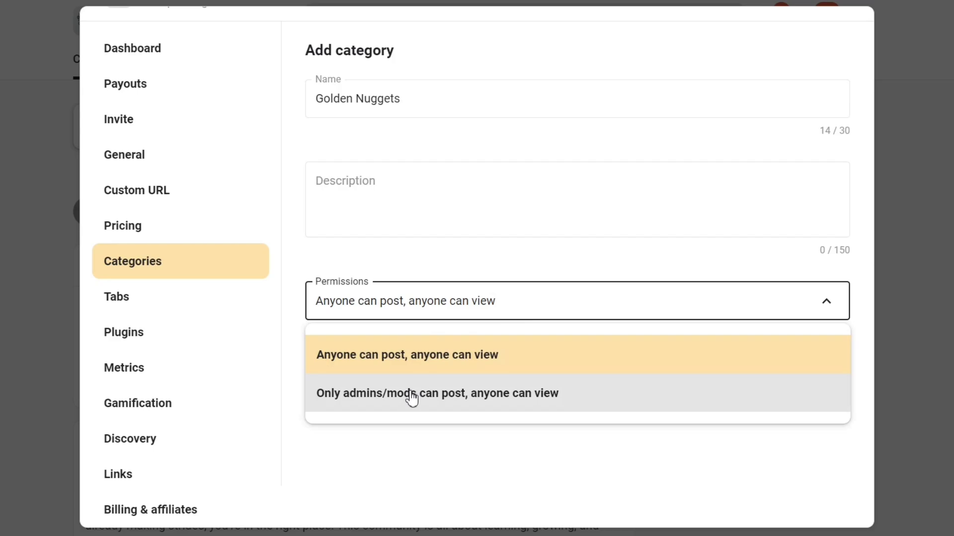
{"action": "left_click", "coordinate": [411, 395]}
{"action": "left_click", "coordinate": [341, 362]}
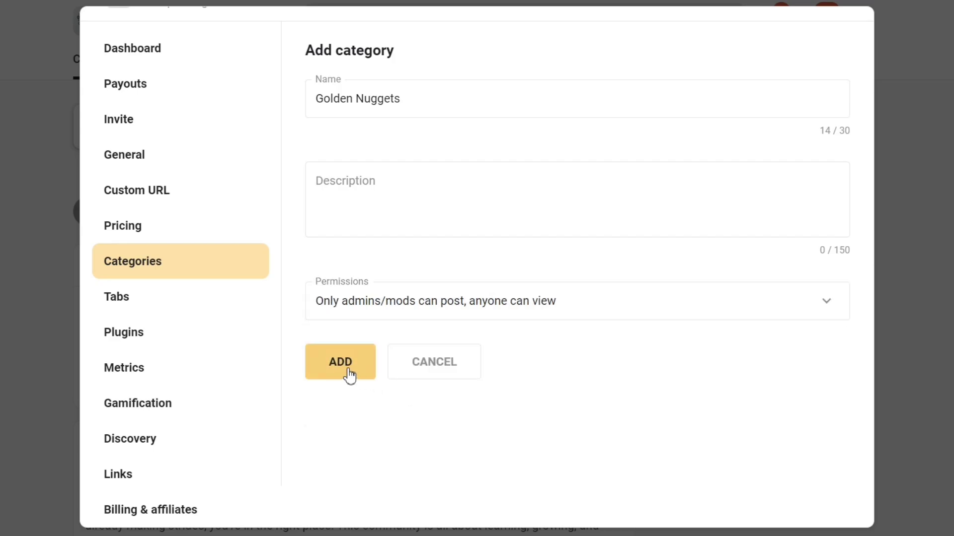
Open the Membership questions plugin from the group's plugin settings, turn it on and read its description.
{"action": "left_click", "coordinate": [177, 338]}
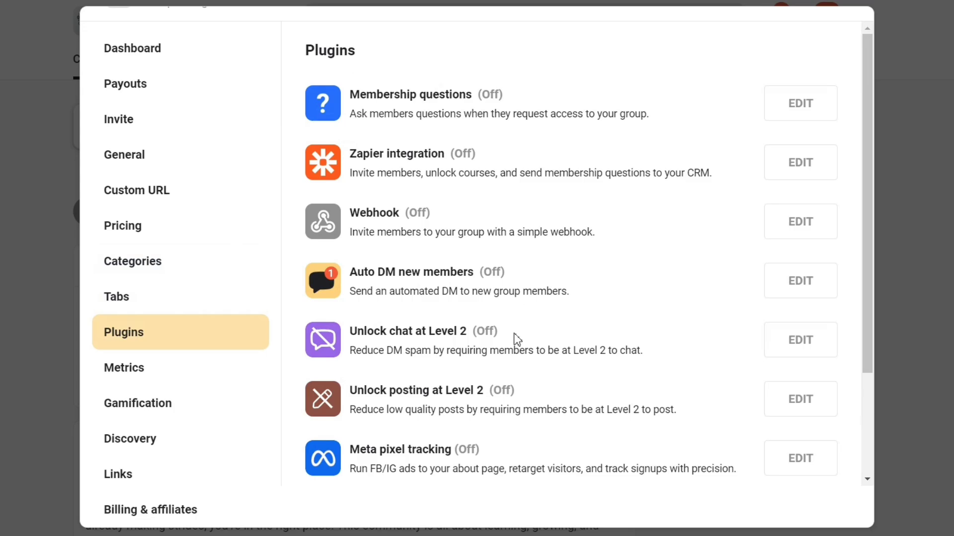
{"action": "scroll", "coordinate": [513, 336], "scroll_direction": "down", "scroll_amount": 3}
{"action": "scroll", "coordinate": [513, 336], "scroll_direction": "up", "scroll_amount": 3}
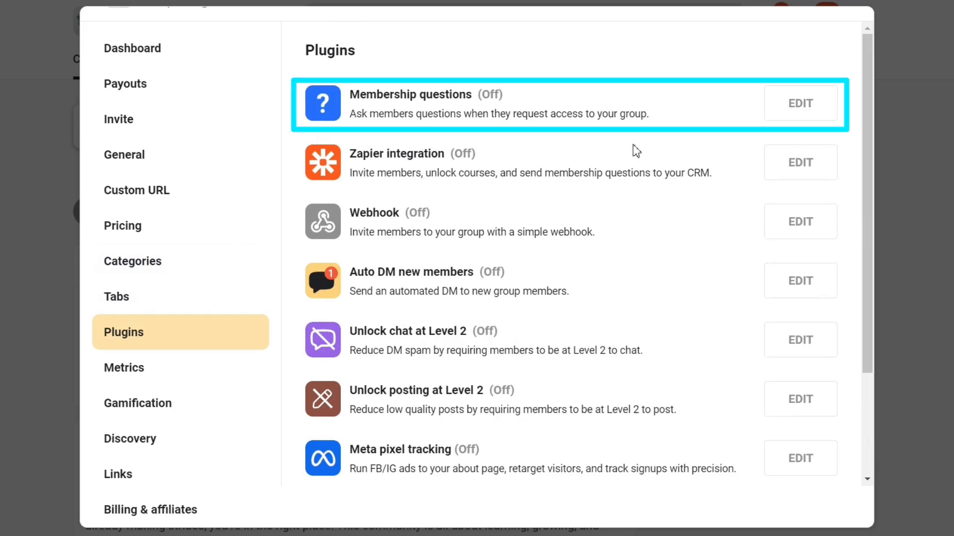
{"action": "left_click", "coordinate": [795, 104]}
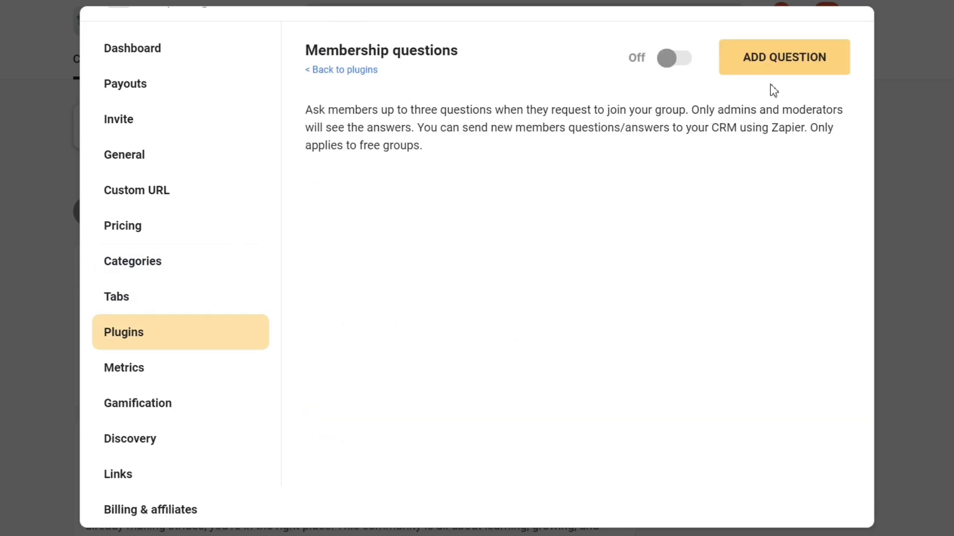
{"action": "left_click", "coordinate": [667, 58]}
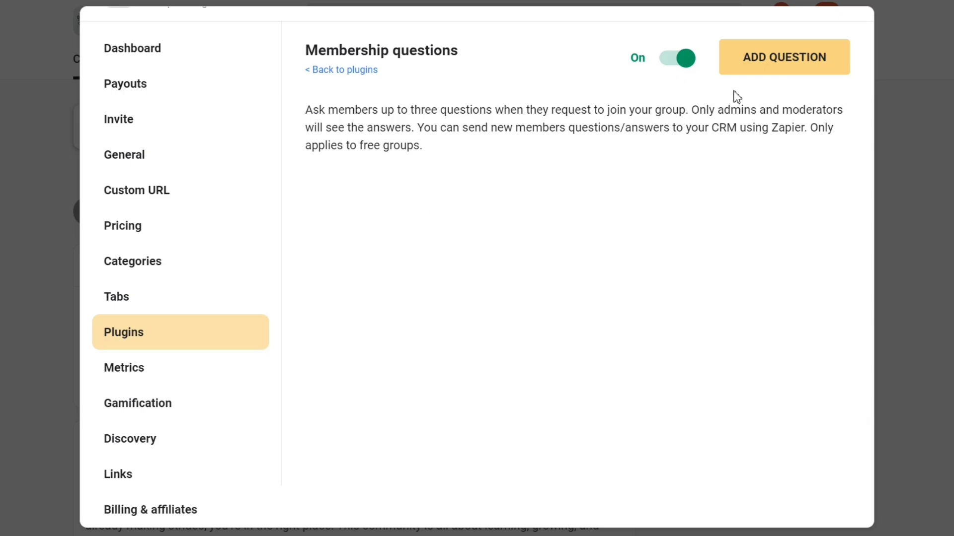
{"action": "triple_click", "coordinate": [564, 110]}
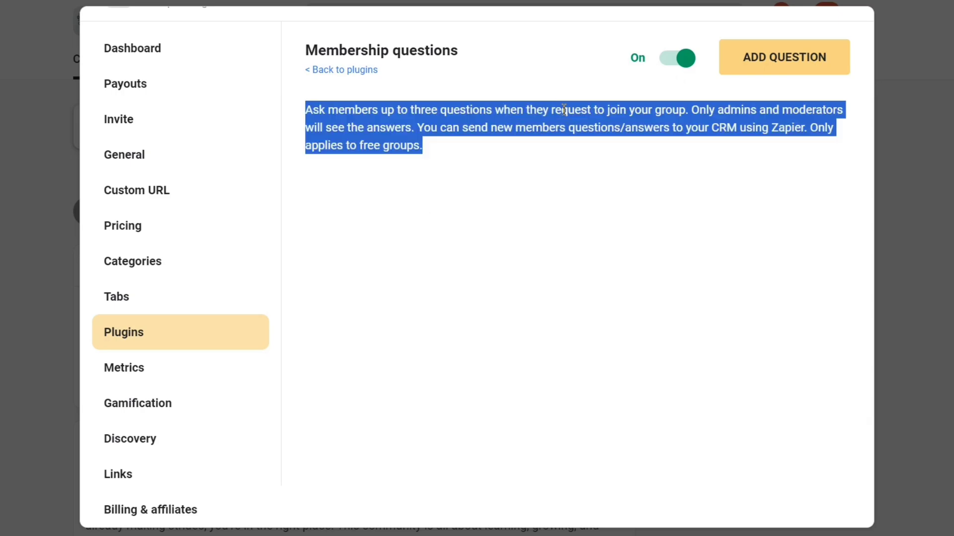
{"action": "left_click", "coordinate": [564, 109]}
Add the membership question "What's your email" with Email address as the response type.
{"action": "left_click", "coordinate": [756, 66]}
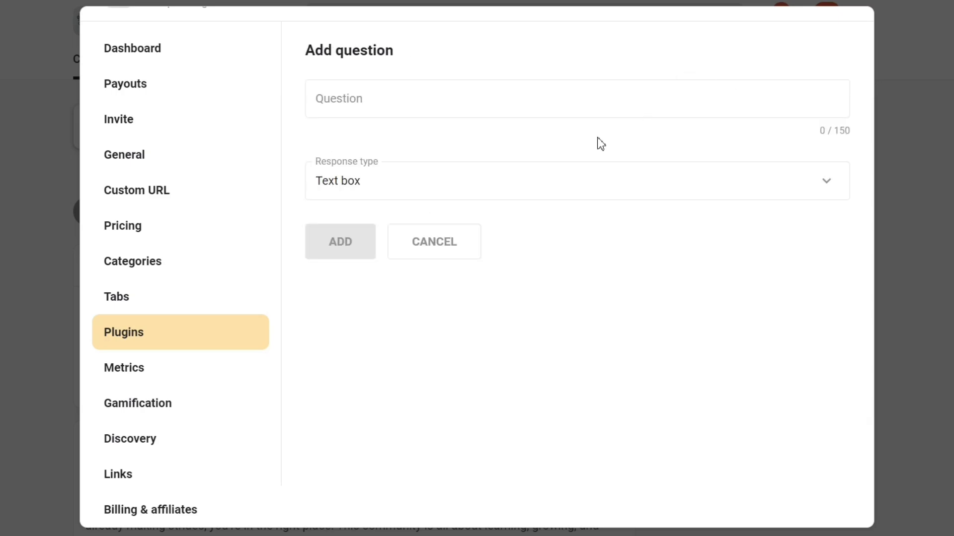
{"action": "left_click", "coordinate": [383, 106]}
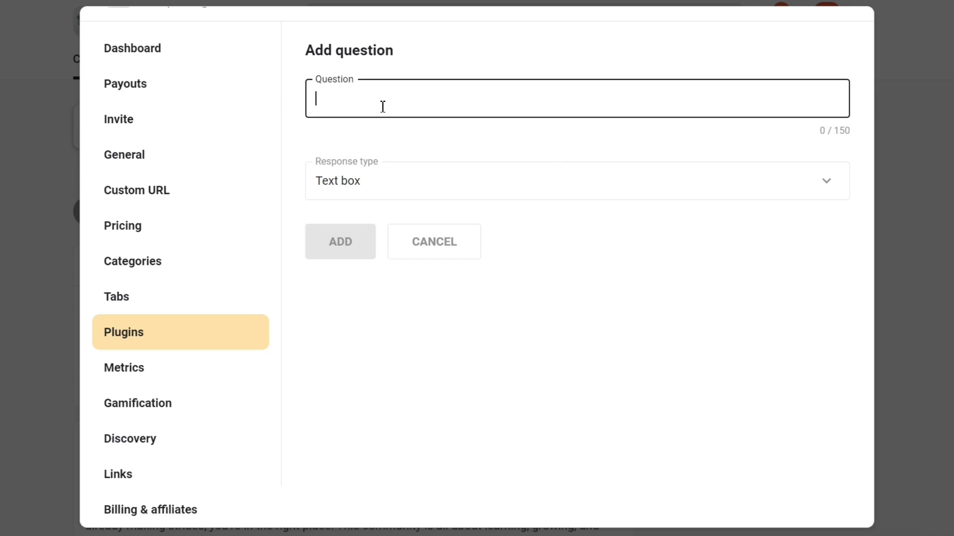
{"action": "type", "text": "What's your email"}
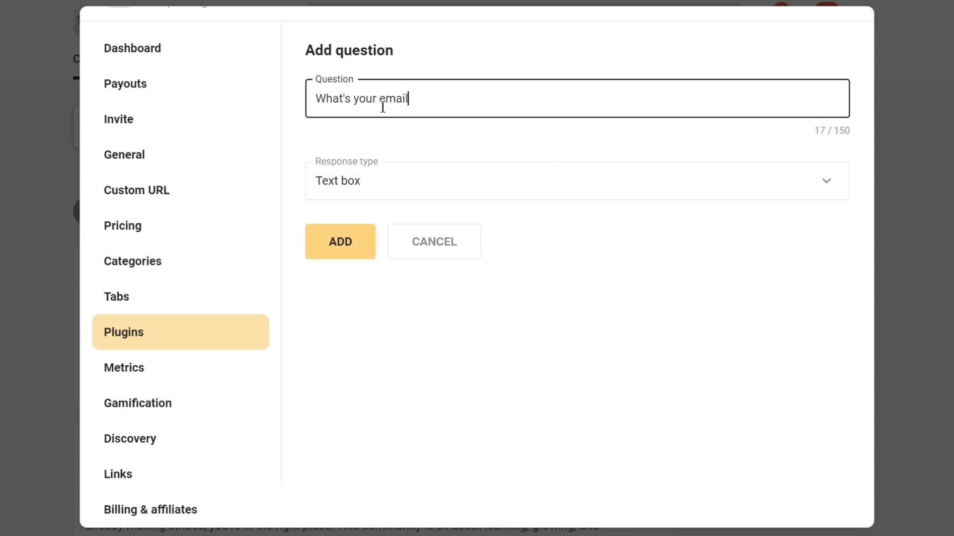
{"action": "left_click", "coordinate": [424, 174]}
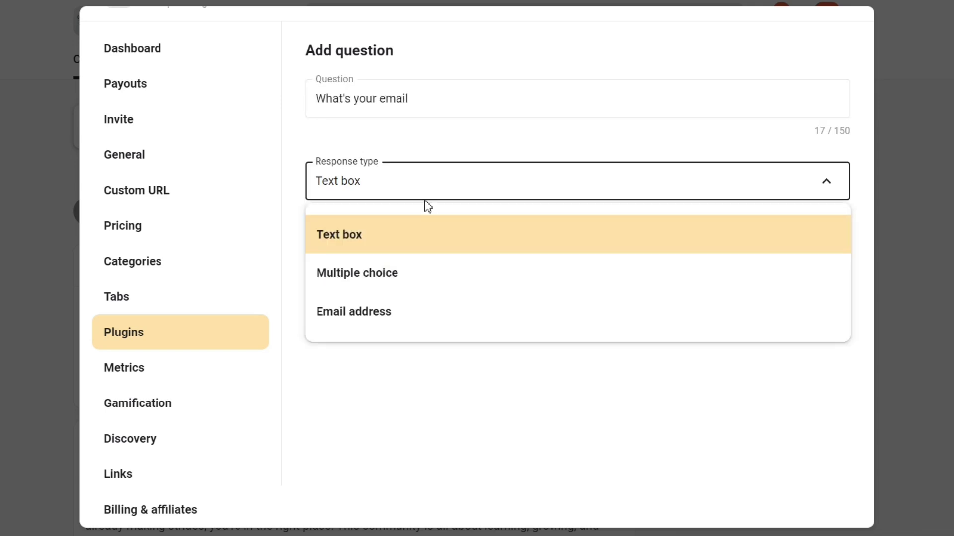
{"action": "left_click", "coordinate": [410, 318]}
{"action": "left_click", "coordinate": [348, 257]}
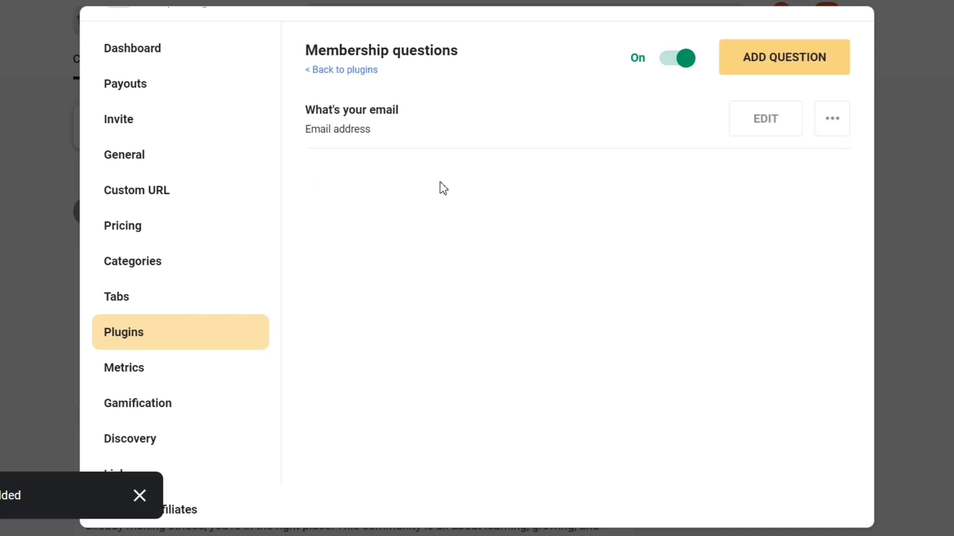
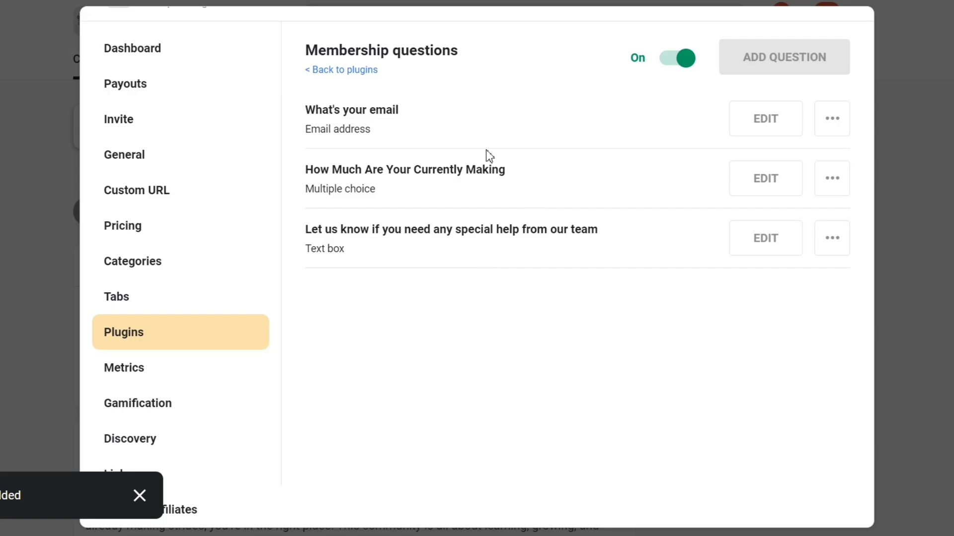
Open the Auto DM new members plugin, review its welcome message and turn the plugin on.
{"action": "left_click", "coordinate": [343, 70]}
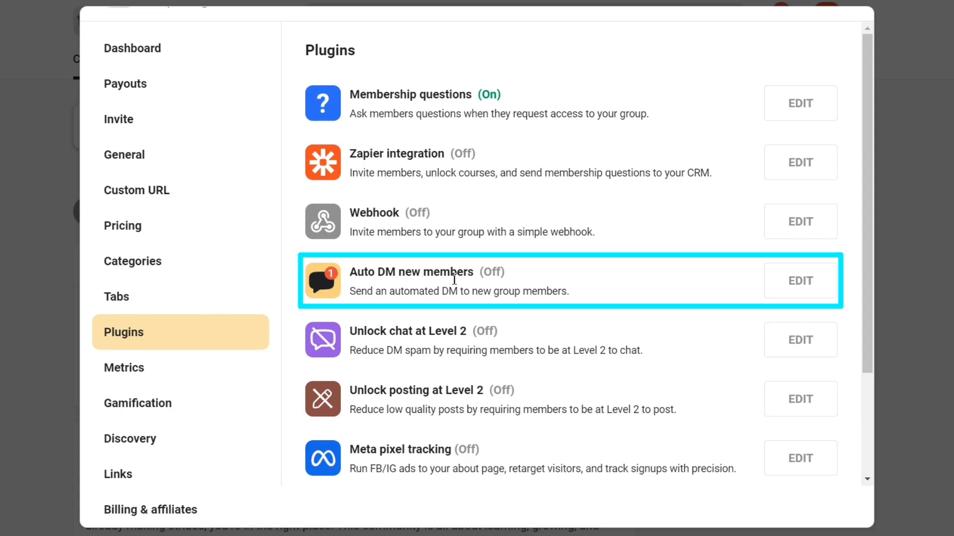
{"action": "left_click", "coordinate": [806, 284]}
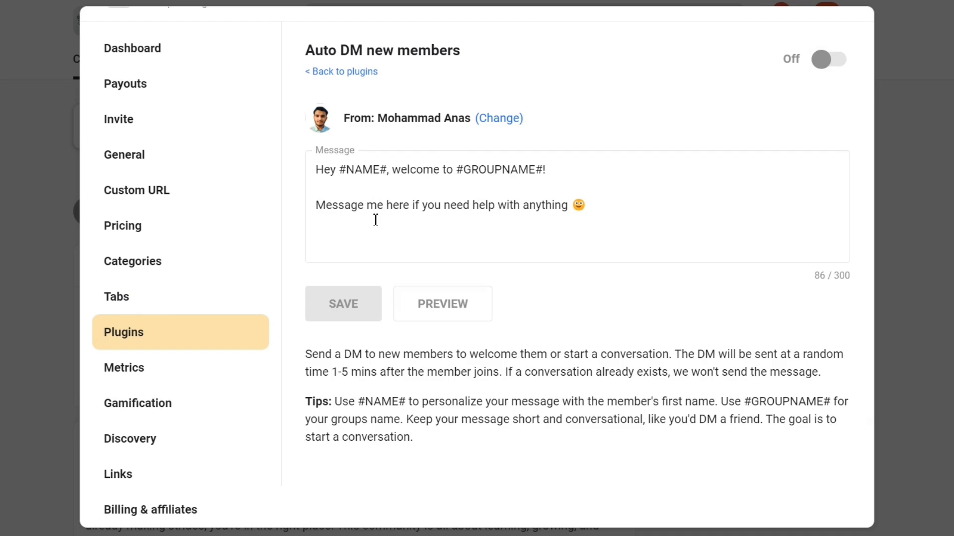
{"action": "left_click_drag", "start_coordinate": [320, 208], "coordinate": [595, 211]}
{"action": "left_click", "coordinate": [594, 210]}
{"action": "left_click", "coordinate": [790, 66]}
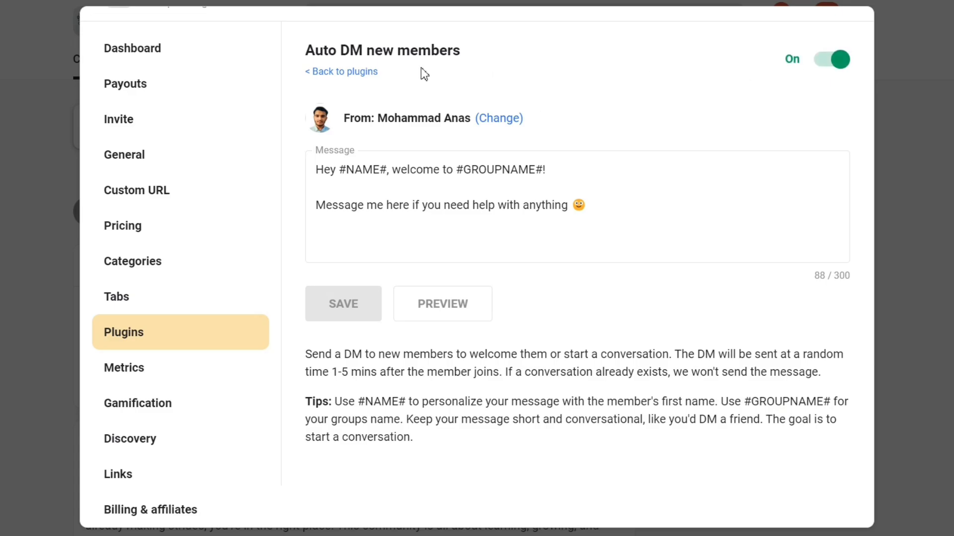
{"action": "left_click", "coordinate": [354, 72]}
Turn on the "Unlock chat at Level 2" plugin and return to the plugin list.
{"action": "scroll", "coordinate": [423, 270], "scroll_direction": "down", "scroll_amount": 2}
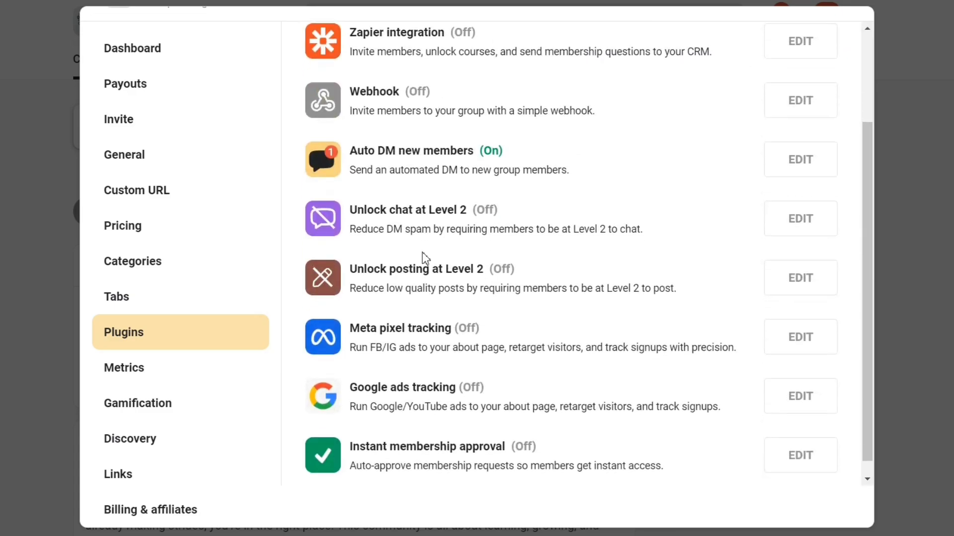
{"action": "left_click", "coordinate": [790, 221]}
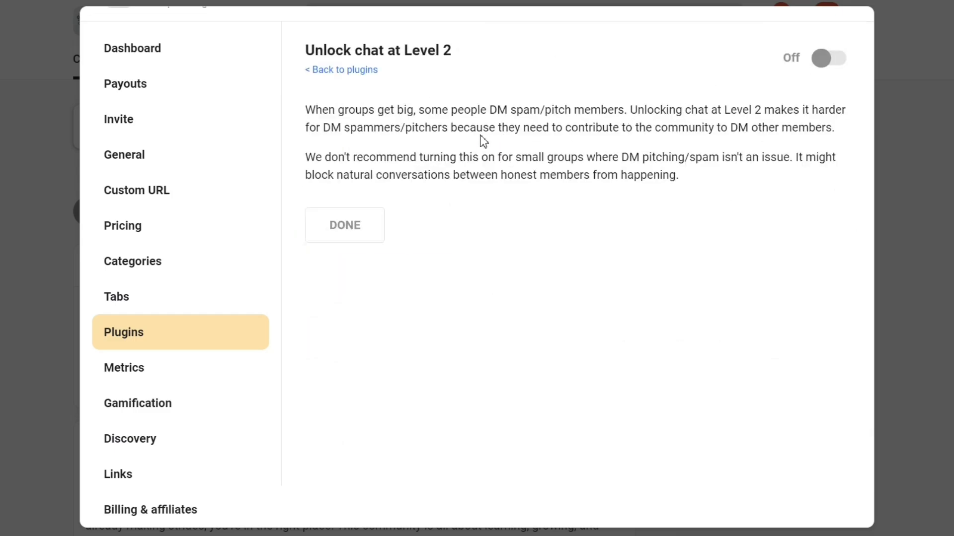
{"action": "left_click", "coordinate": [828, 58]}
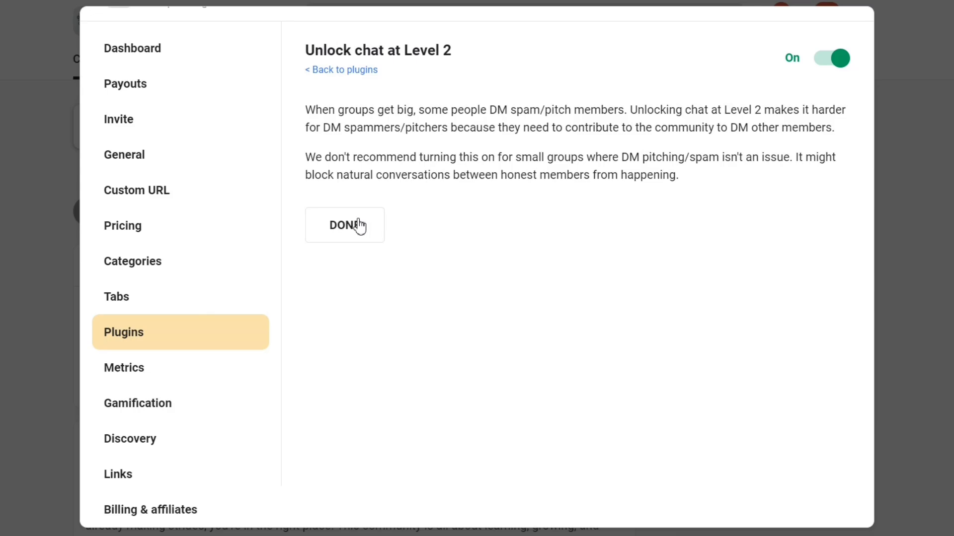
{"action": "left_click", "coordinate": [359, 226]}
Turn on the "Unlock posting at Level 2" plugin and return to the plugin list.
{"action": "scroll", "coordinate": [453, 343], "scroll_direction": "down", "scroll_amount": 1}
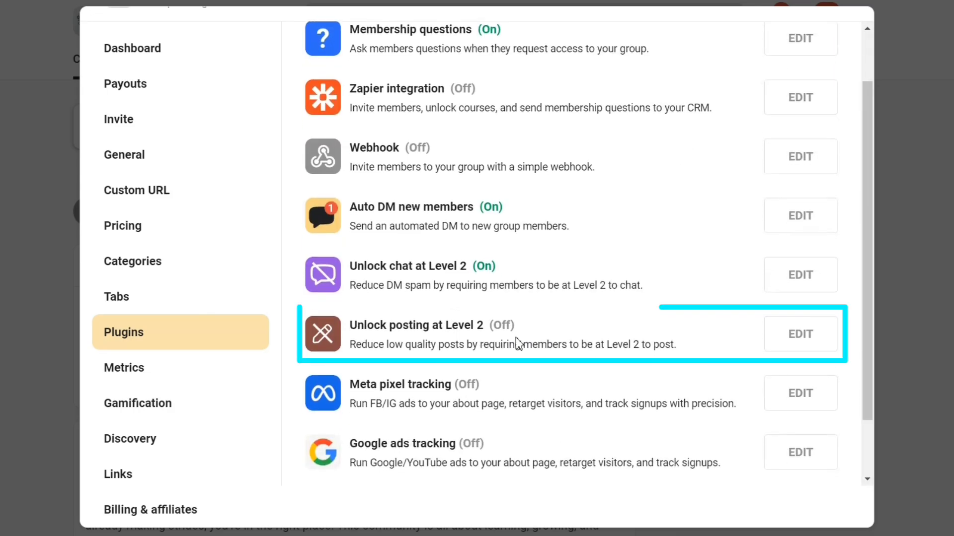
{"action": "left_click", "coordinate": [801, 332]}
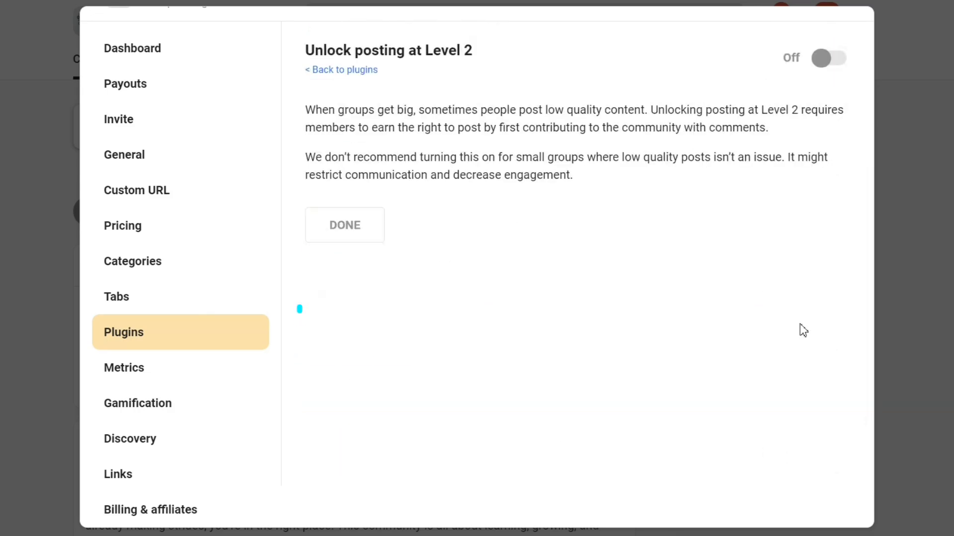
{"action": "left_click", "coordinate": [821, 68]}
{"action": "left_click", "coordinate": [332, 75]}
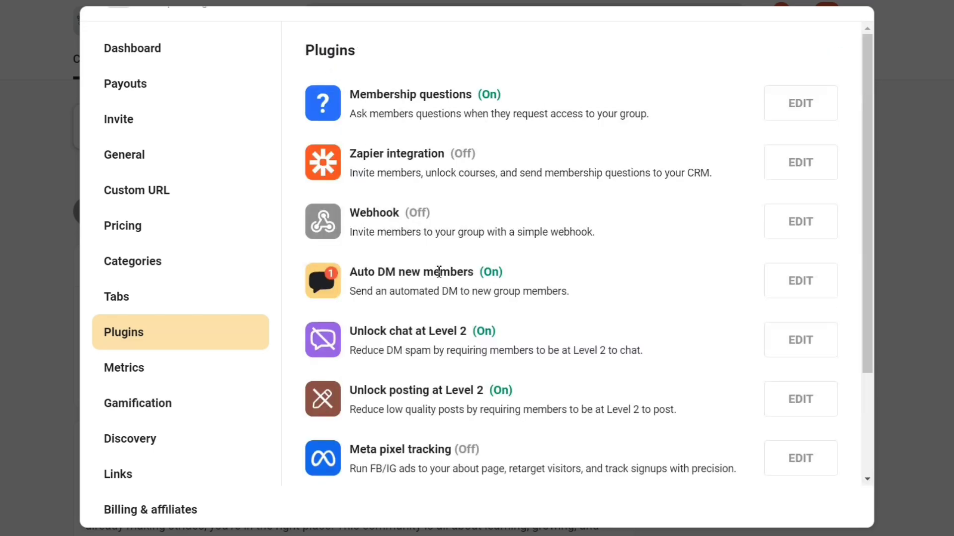
Look through the remaining plugins and open the group's Gamification settings.
{"action": "scroll", "coordinate": [477, 353], "scroll_direction": "down", "scroll_amount": 1}
{"action": "scroll", "coordinate": [528, 413], "scroll_direction": "down", "scroll_amount": 1}
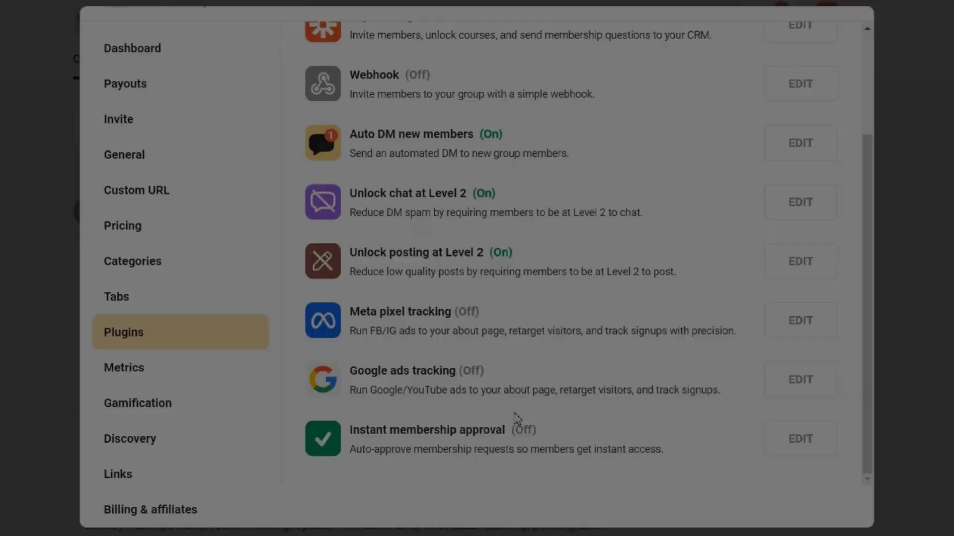
{"action": "left_click", "coordinate": [239, 403]}
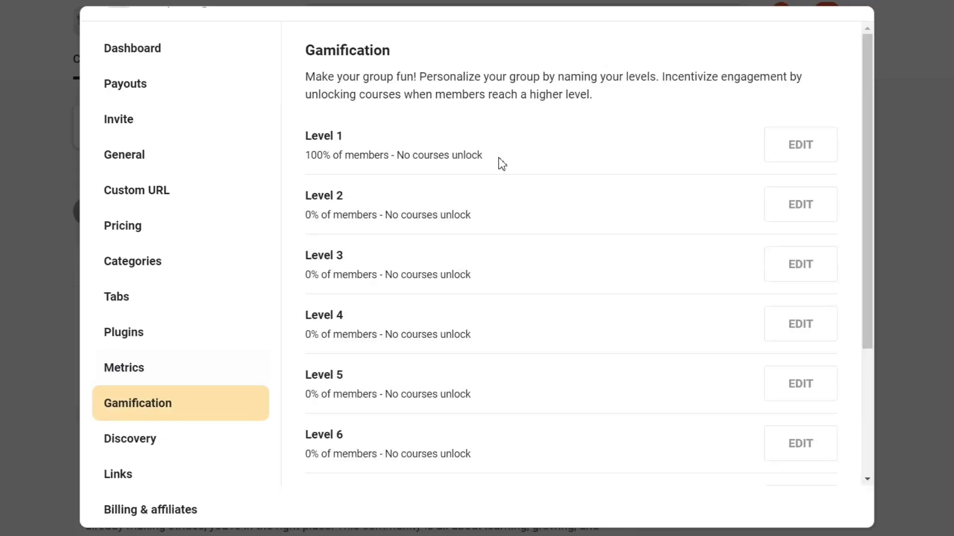
{"action": "left_click", "coordinate": [799, 153]}
{"action": "left_click", "coordinate": [435, 99]}
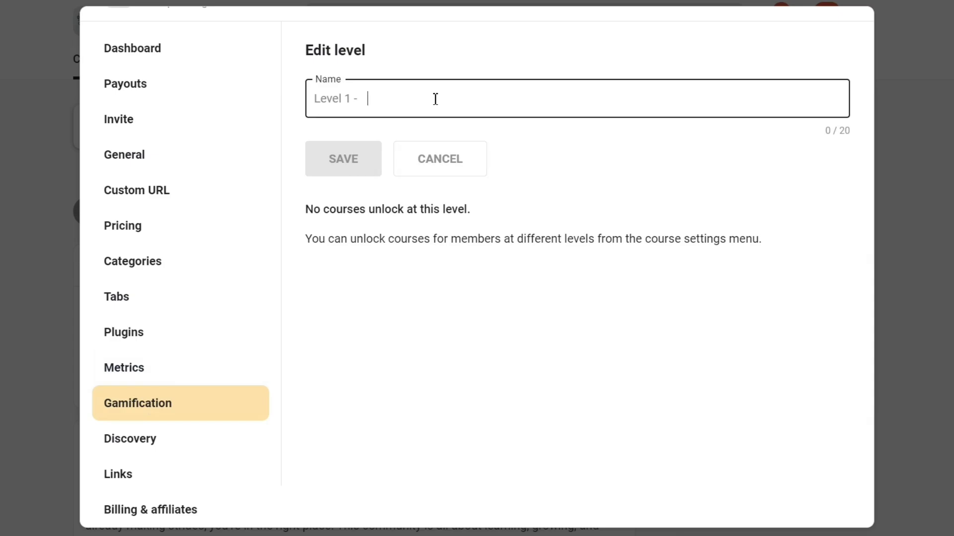
{"action": "left_click", "coordinate": [446, 167]}
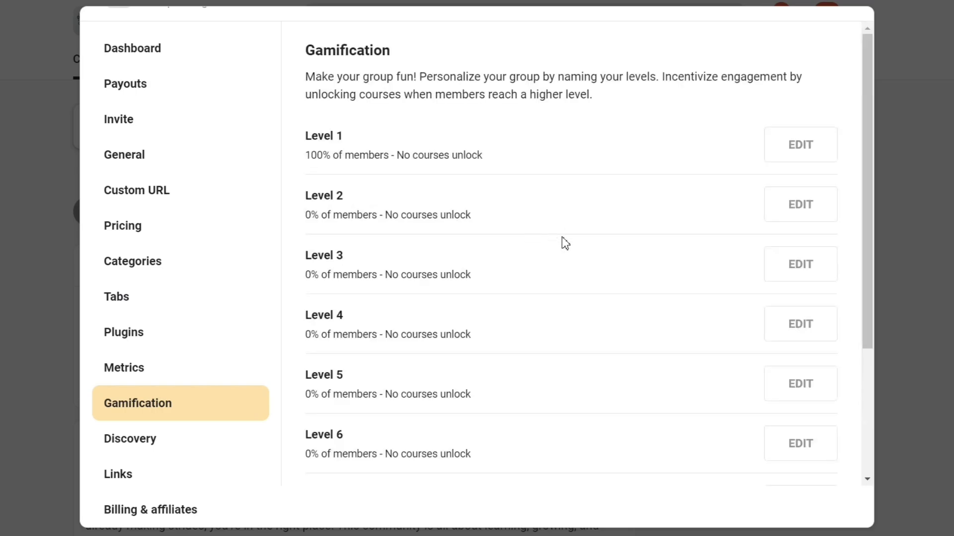
Name gamification Level 2 "Weekly calls" and save it.
{"action": "left_click", "coordinate": [789, 204]}
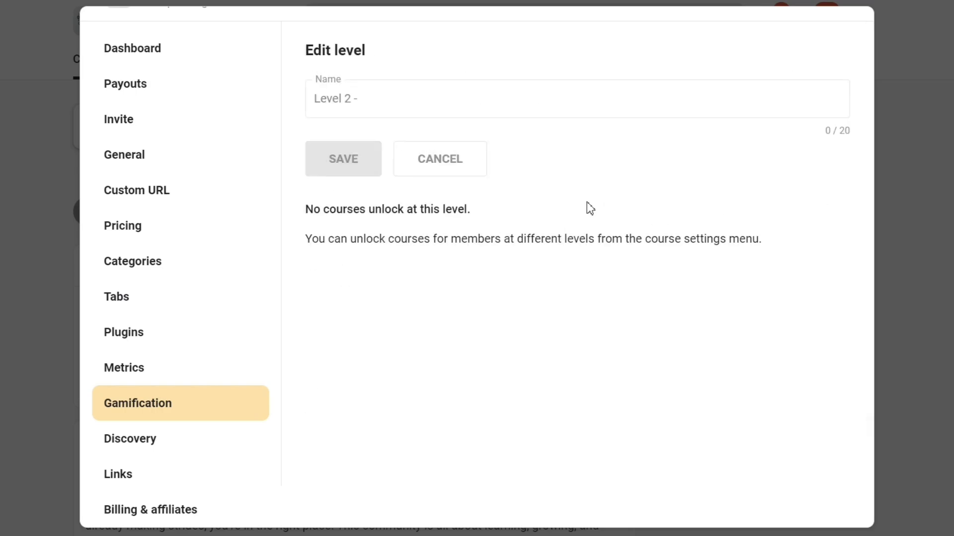
{"action": "left_click", "coordinate": [469, 107]}
{"action": "type", "text": "Weekly calls"}
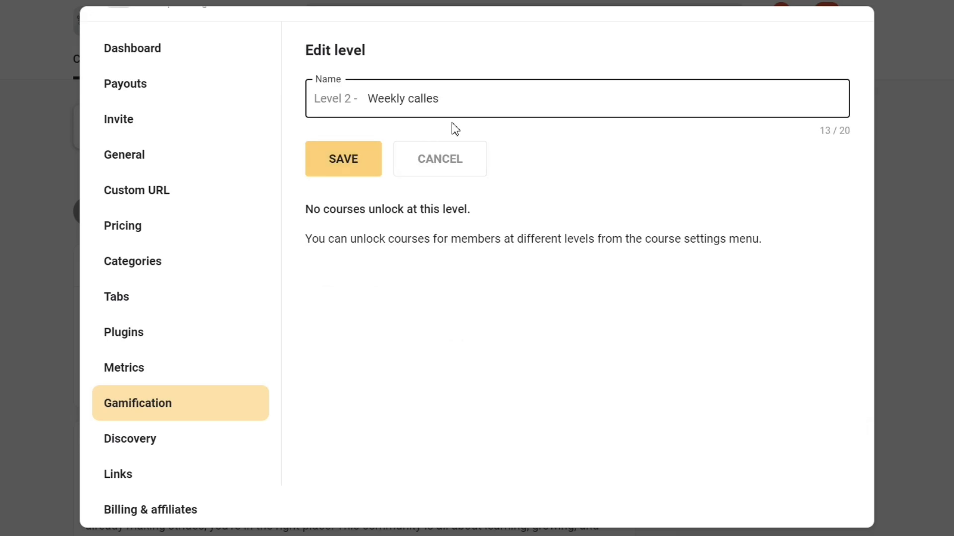
{"action": "left_click", "coordinate": [359, 160]}
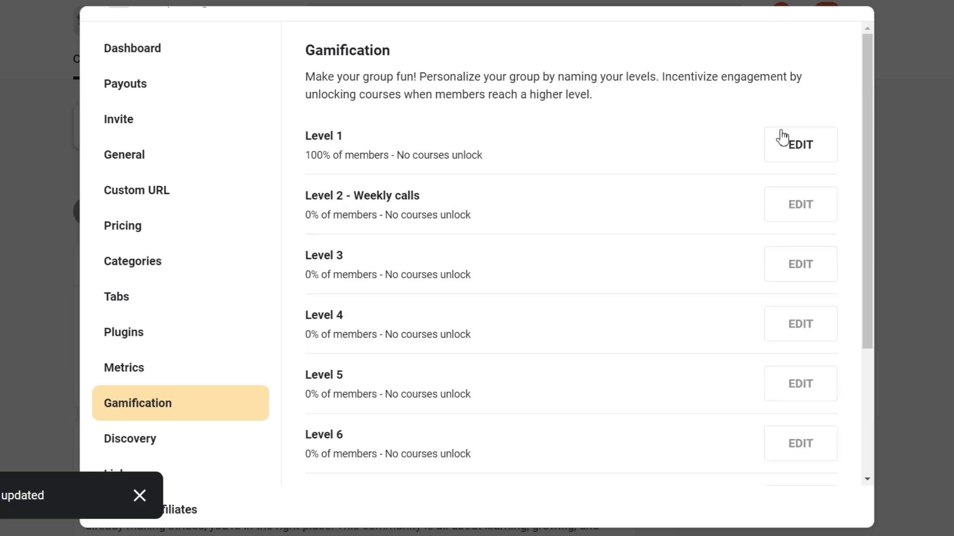
Name gamification Level 1 "Free Course" and save it.
{"action": "left_click", "coordinate": [782, 139]}
{"action": "left_click", "coordinate": [432, 106]}
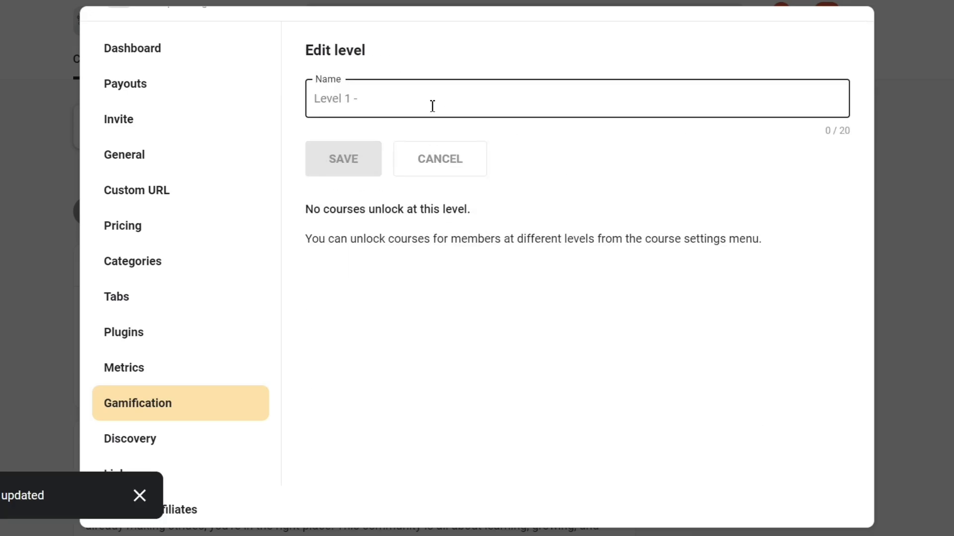
{"action": "type", "text": "Free Course"}
{"action": "left_click", "coordinate": [336, 171]}
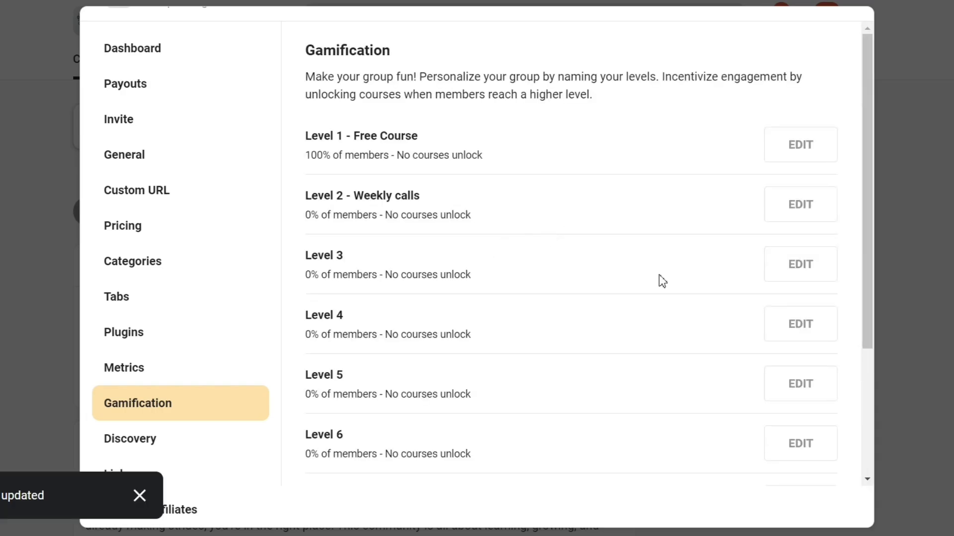
Name gamification Level 3 "101 Coaching" and save it.
{"action": "left_click", "coordinate": [798, 270]}
{"action": "left_click", "coordinate": [405, 100]}
{"action": "type", "text": "101 Coaching"}
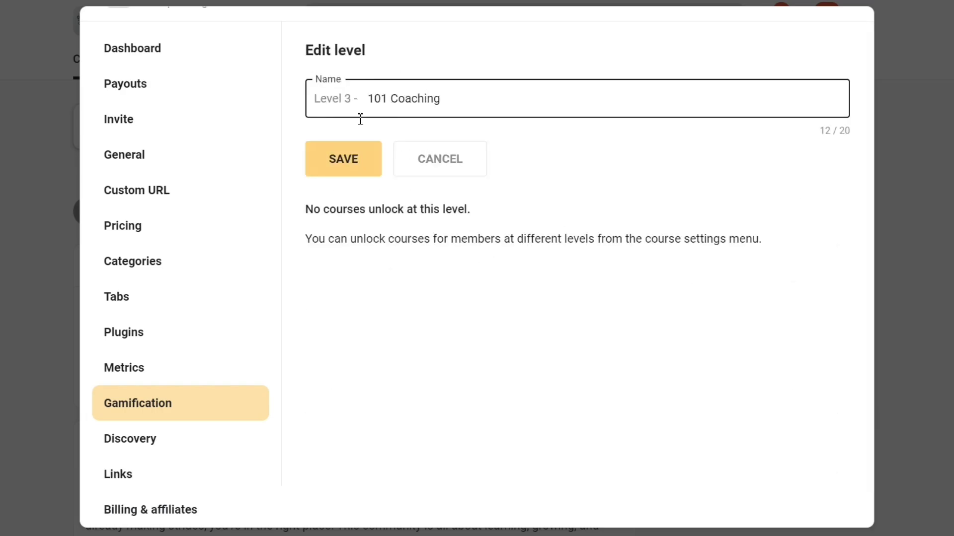
{"action": "left_click", "coordinate": [336, 172]}
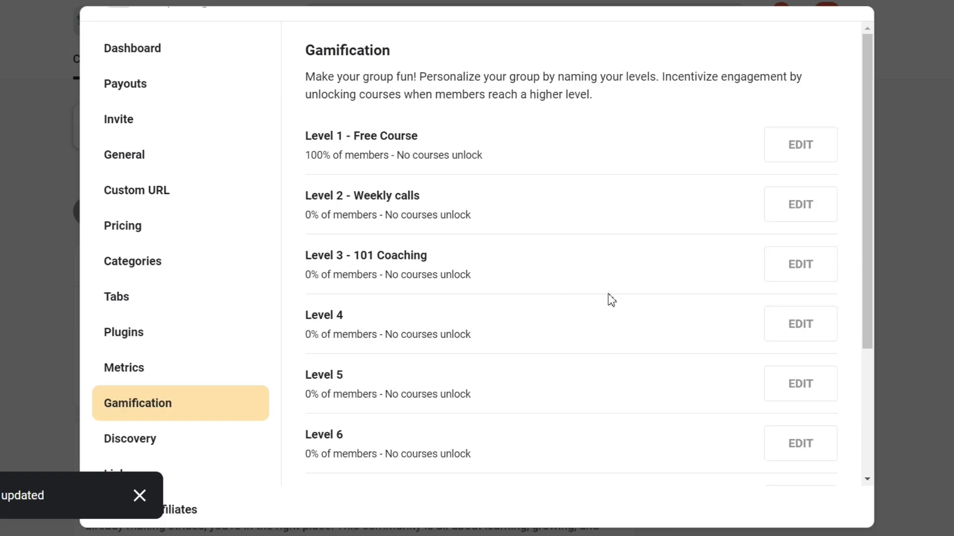
Name gamification Level 4 "Get My tools" and save it.
{"action": "left_click", "coordinate": [801, 328]}
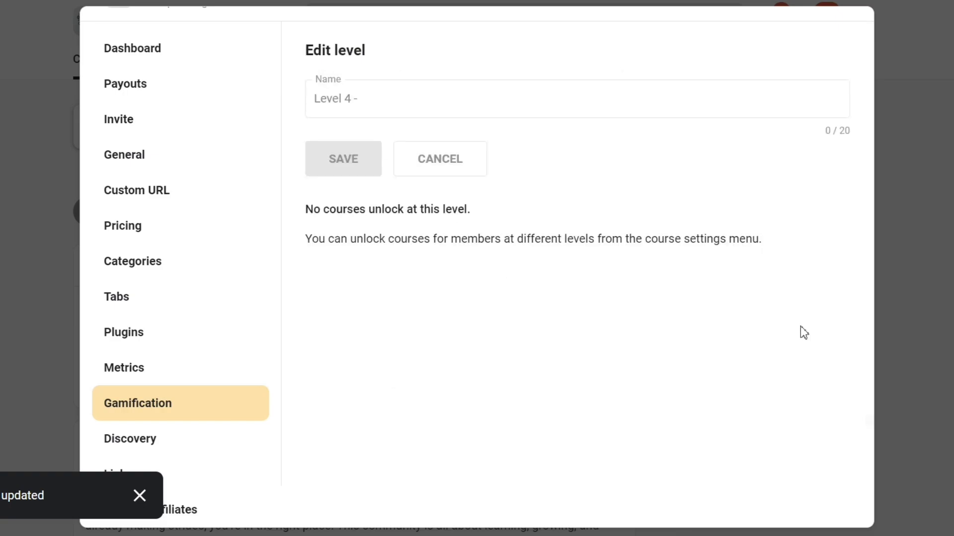
{"action": "left_click", "coordinate": [443, 100]}
{"action": "type", "text": "Get My tools"}
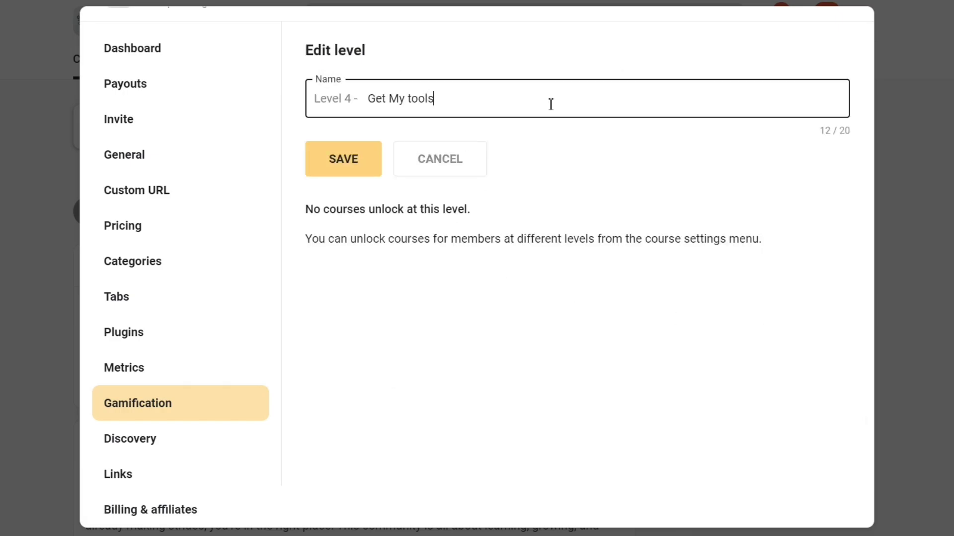
{"action": "left_click", "coordinate": [373, 163]}
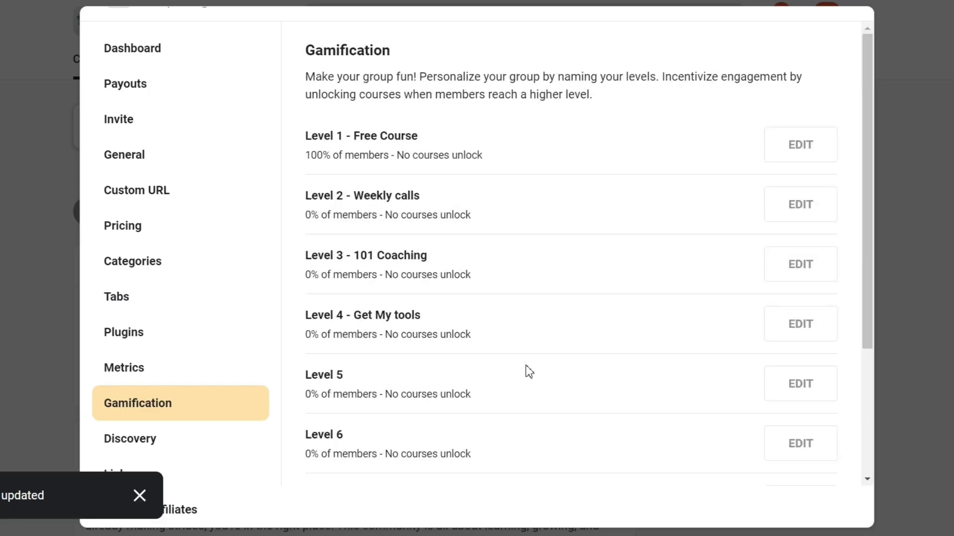
Name gamification Level 5 "Best affiliate tools" and save it.
{"action": "left_click", "coordinate": [808, 385]}
{"action": "left_click", "coordinate": [433, 99]}
{"action": "type", "text": "B"}
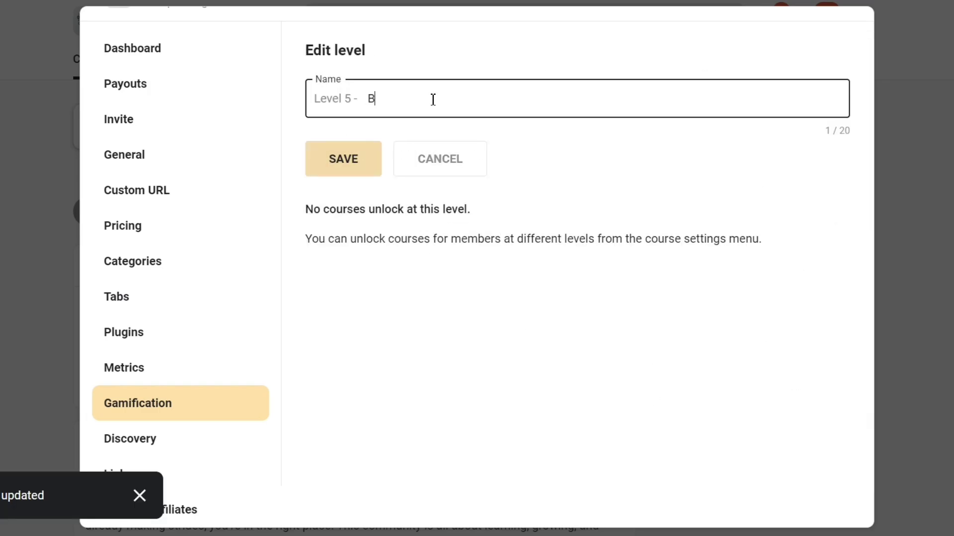
{"action": "type", "text": "est affil"}
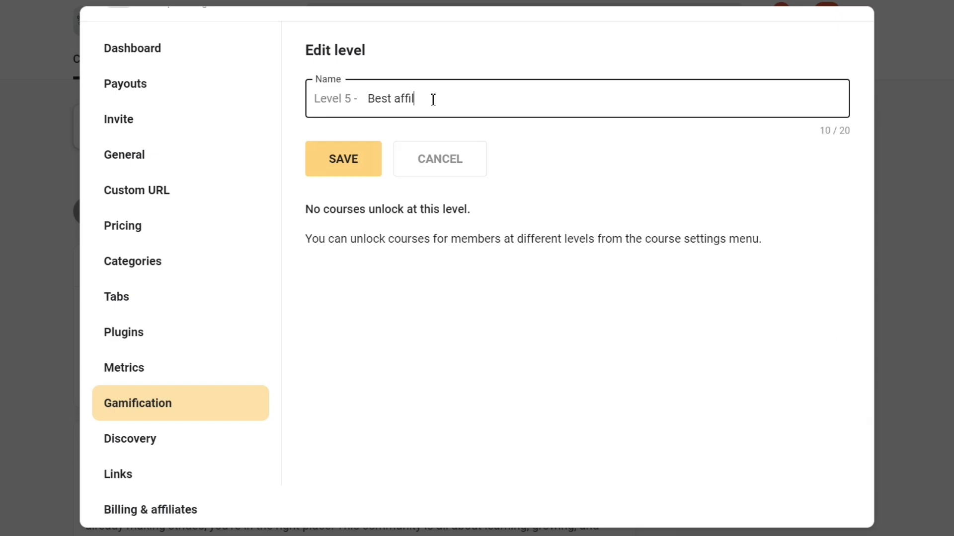
{"action": "type", "text": "iate progra"}
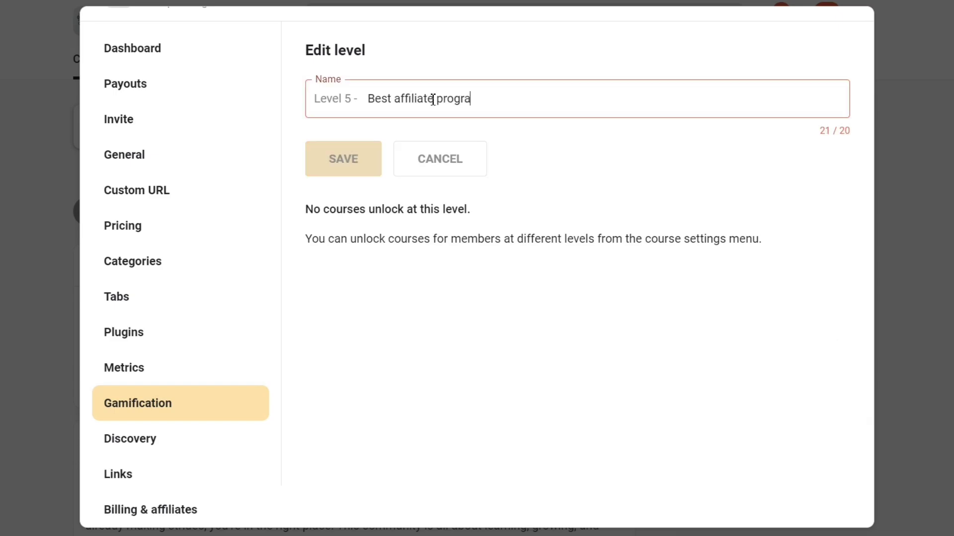
{"action": "key", "text": "BackSpace"}
{"action": "type", "text": "m"}
{"action": "key", "text": "BackSpace"}
{"action": "key", "text": "BackSpace"}
{"action": "key", "text": "BackSpace"}
{"action": "key", "text": "BackSpace"}
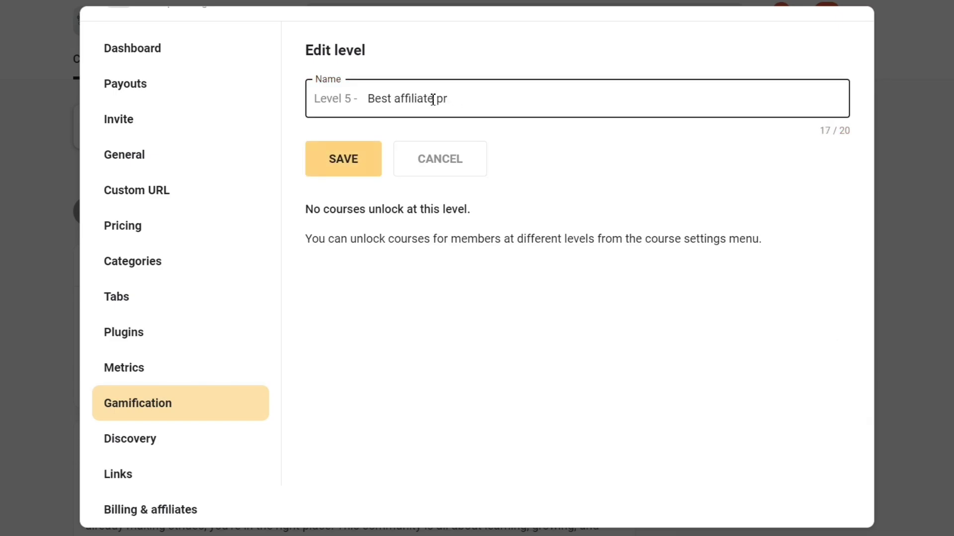
{"action": "left_click", "coordinate": [356, 160]}
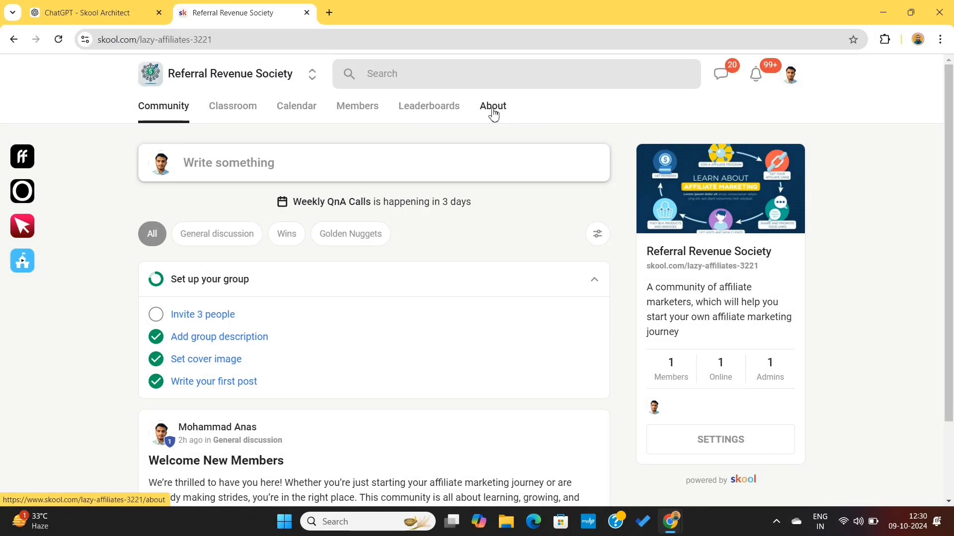
Copy the community page's URL and open it in a new incognito window to view the group as a visitor.
{"action": "left_click", "coordinate": [289, 40]}
{"action": "key", "text": "ctrl+c"}
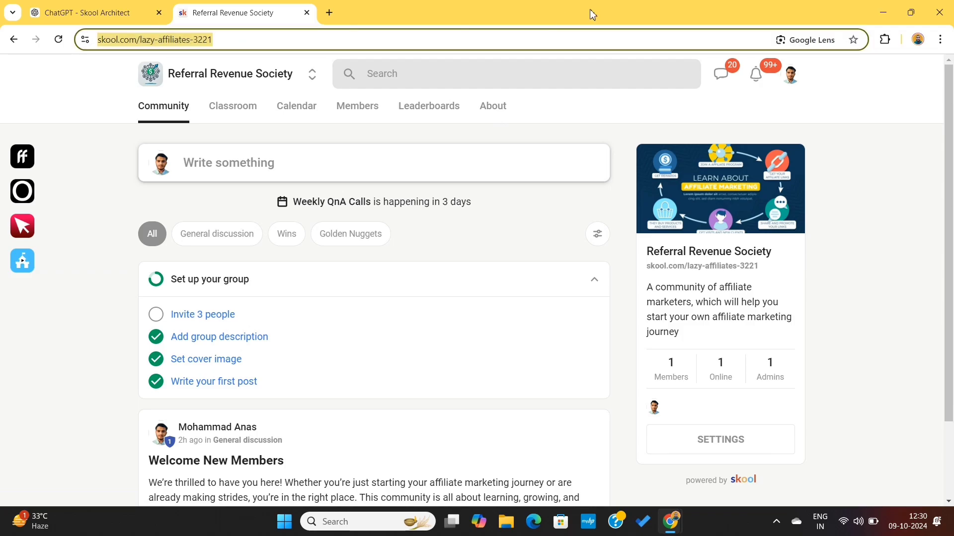
{"action": "left_click", "coordinate": [940, 39]}
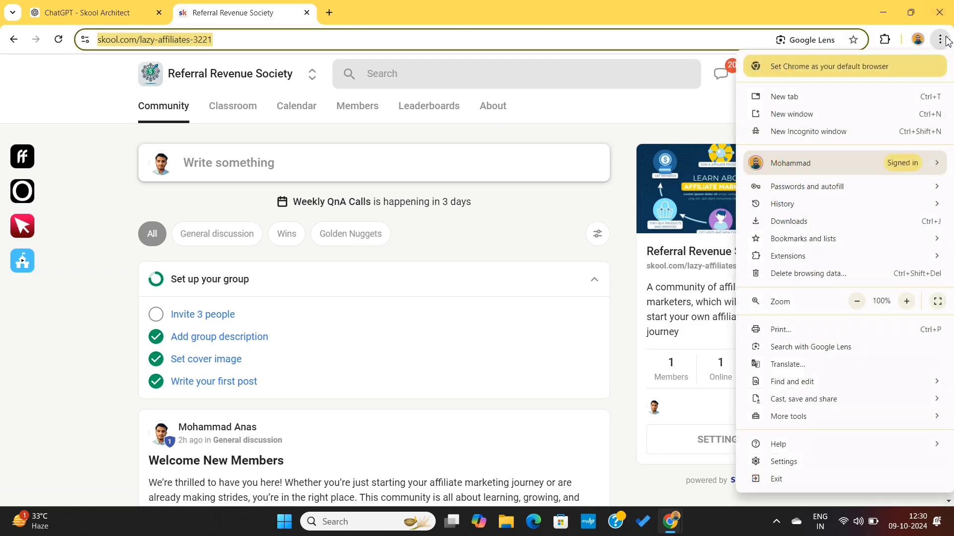
{"action": "left_click", "coordinate": [832, 133]}
{"action": "key", "text": "ctrl+v"}
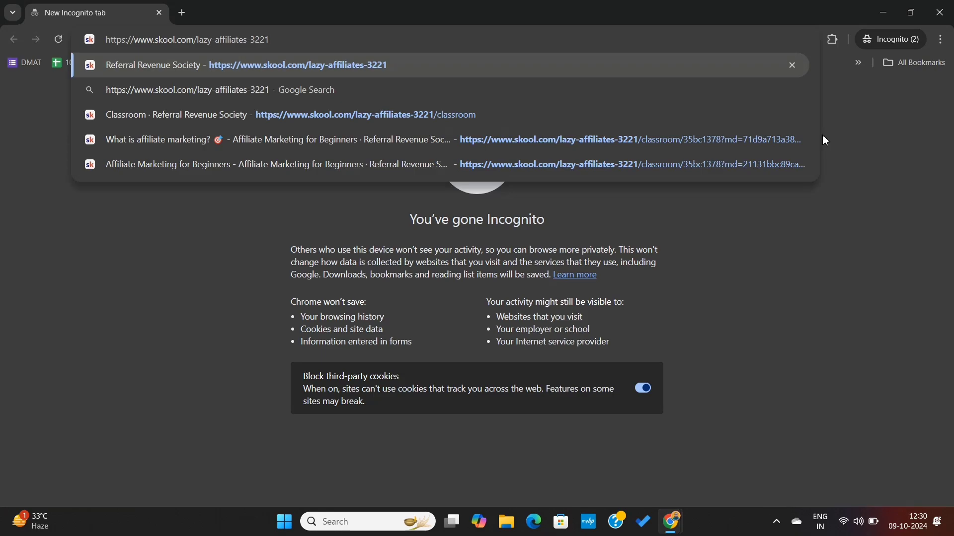
{"action": "key", "text": "Return"}
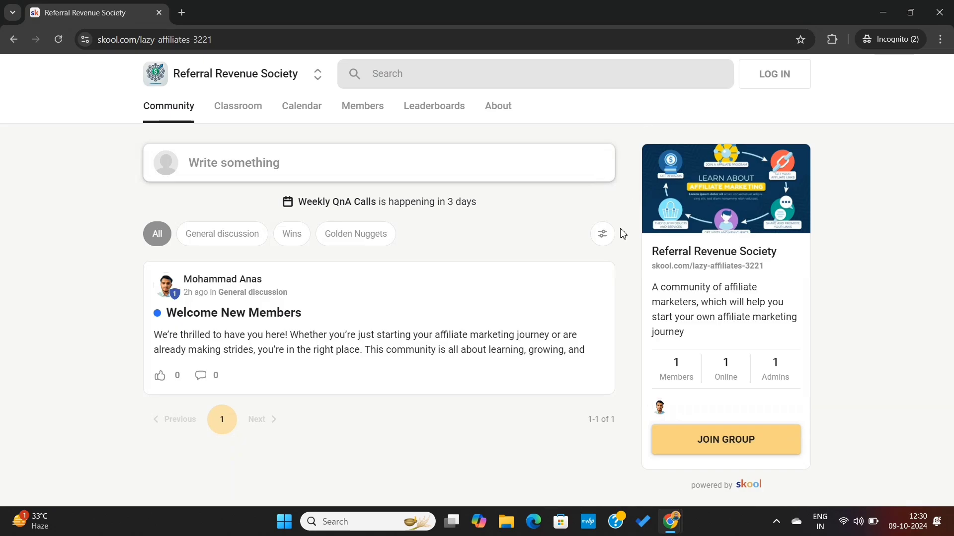
Examine the Golden Nuggets category and the account form for joining the group as a logged-out visitor.
{"action": "left_click", "coordinate": [368, 239]}
{"action": "left_click", "coordinate": [734, 448]}
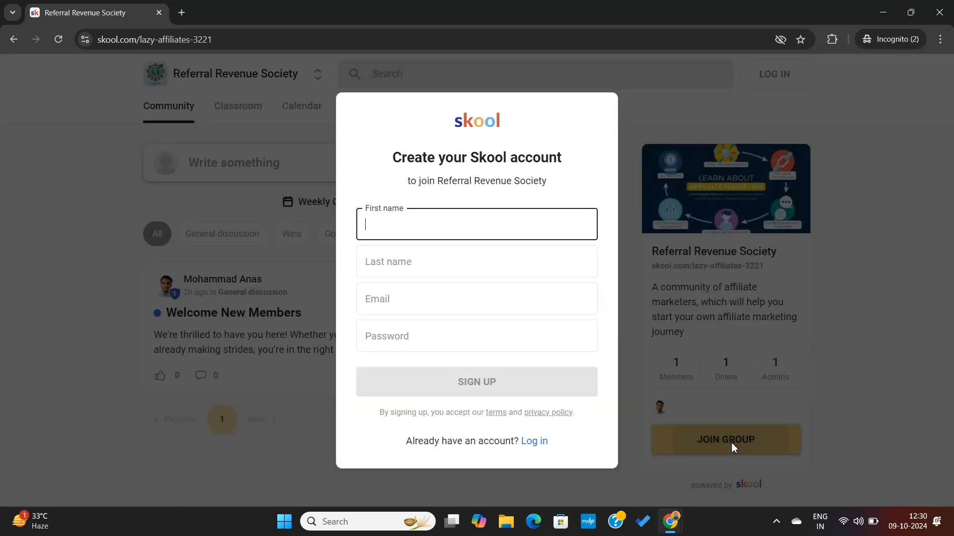
{"action": "left_click", "coordinate": [783, 298]}
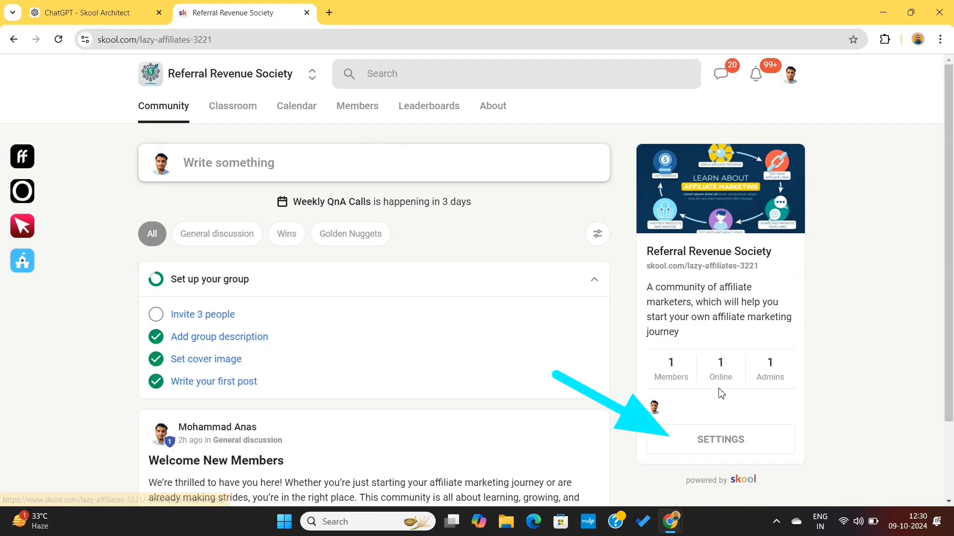
Change the Referral Revenue Society group's visibility to Private in its general settings and save the update.
{"action": "left_click", "coordinate": [724, 441]}
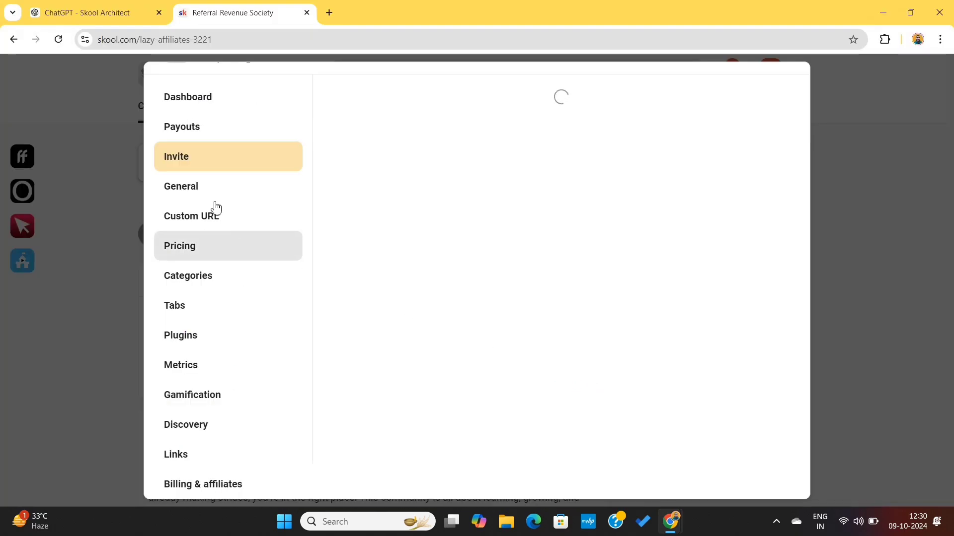
{"action": "left_click", "coordinate": [189, 191]}
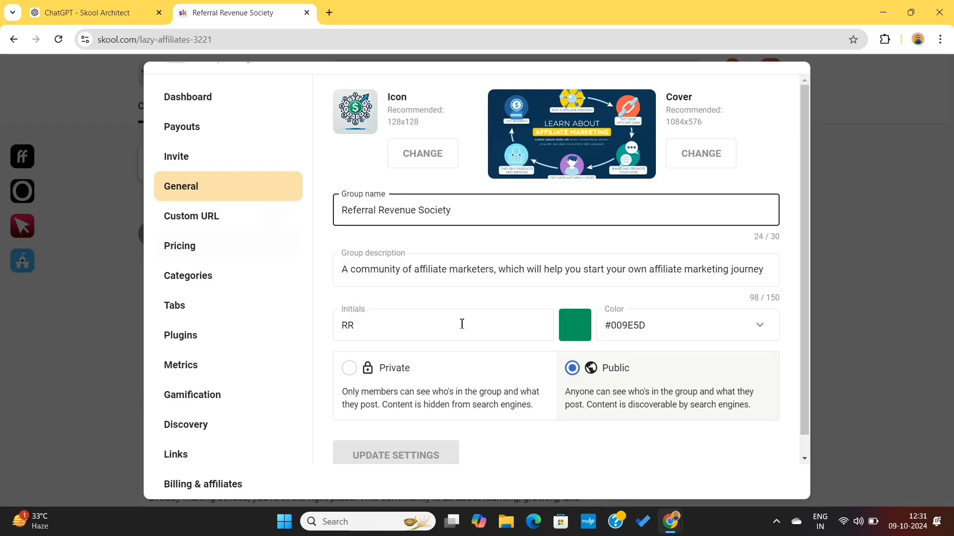
{"action": "left_click", "coordinate": [424, 368]}
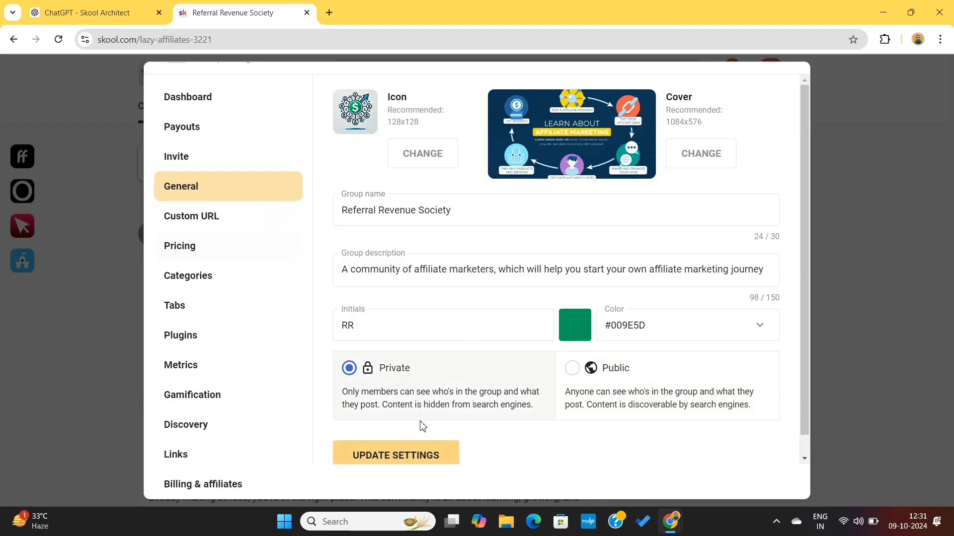
{"action": "left_click", "coordinate": [413, 455]}
Load the copied community URL in a new incognito window to see the private group as a visitor.
{"action": "left_click", "coordinate": [941, 40]}
{"action": "left_click", "coordinate": [828, 133]}
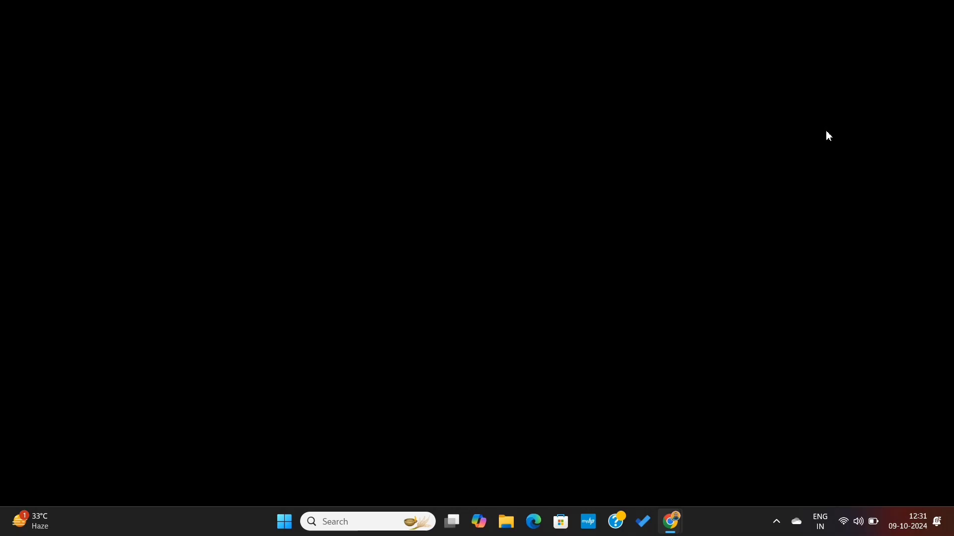
{"action": "key", "text": "ctrl+v"}
{"action": "key", "text": "Return"}
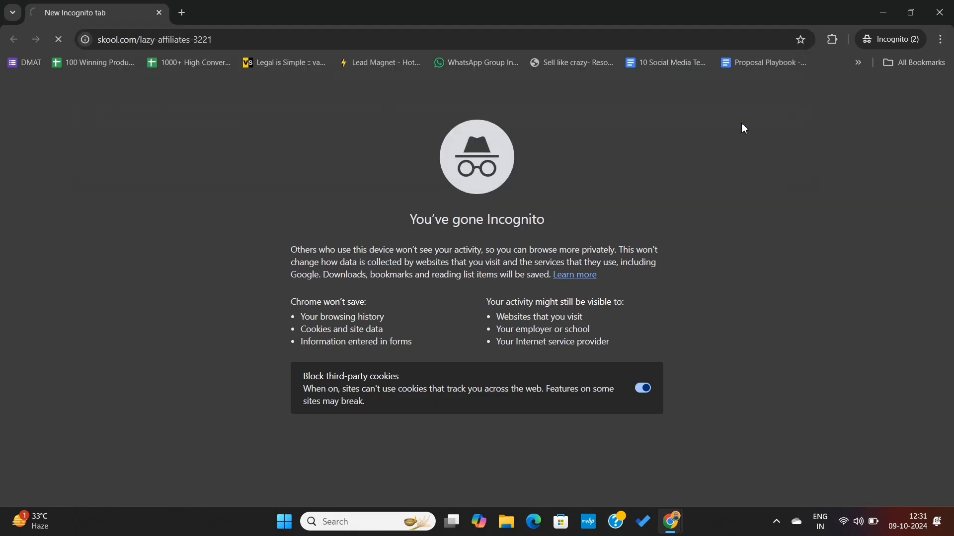
Examine the private group's About page as a logged-out visitor, including its media previews, group details and description.
{"action": "scroll", "coordinate": [440, 323], "scroll_direction": "down", "scroll_amount": 2}
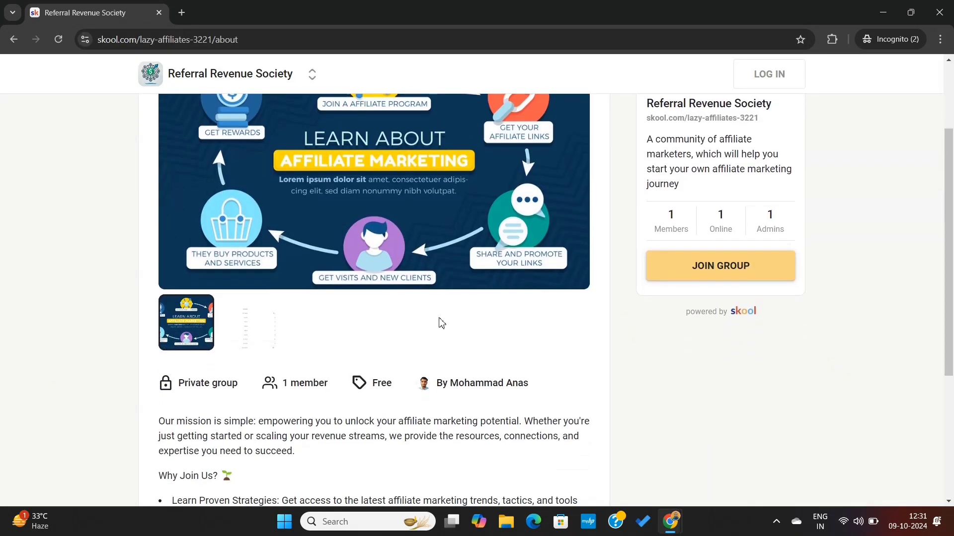
{"action": "scroll", "coordinate": [397, 350], "scroll_direction": "down", "scroll_amount": 2}
{"action": "scroll", "coordinate": [388, 347], "scroll_direction": "up", "scroll_amount": 3}
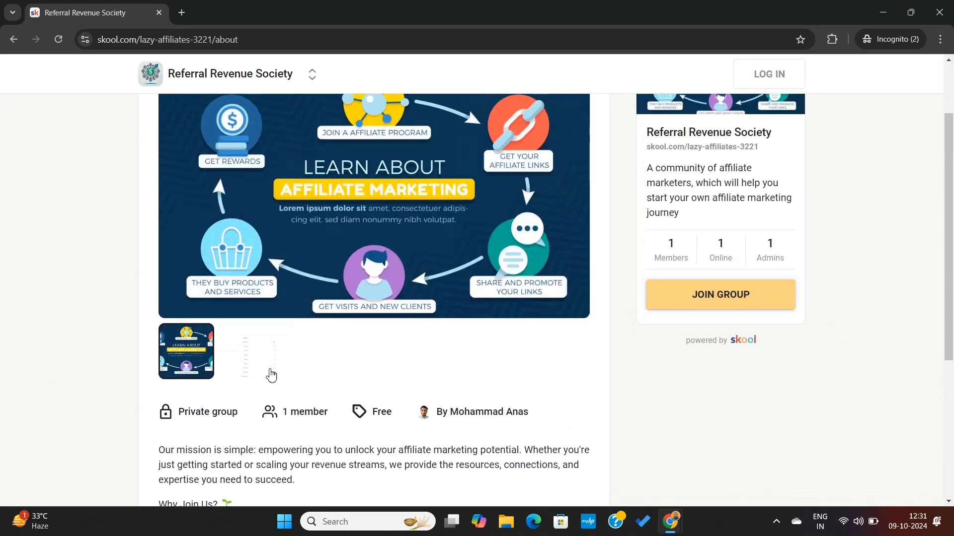
{"action": "left_click", "coordinate": [245, 374]}
{"action": "left_click", "coordinate": [198, 373]}
{"action": "scroll", "coordinate": [392, 377], "scroll_direction": "down", "scroll_amount": 1}
{"action": "scroll", "coordinate": [392, 377], "scroll_direction": "up", "scroll_amount": 3}
{"action": "scroll", "coordinate": [392, 377], "scroll_direction": "down", "scroll_amount": 3}
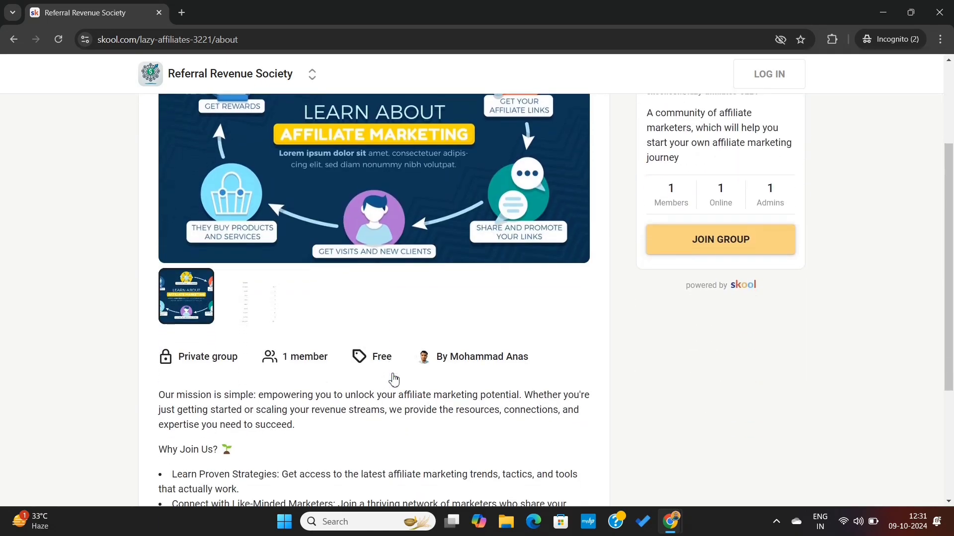
{"action": "scroll", "coordinate": [395, 378], "scroll_direction": "down", "scroll_amount": 4}
{"action": "scroll", "coordinate": [452, 320], "scroll_direction": "up", "scroll_amount": 4}
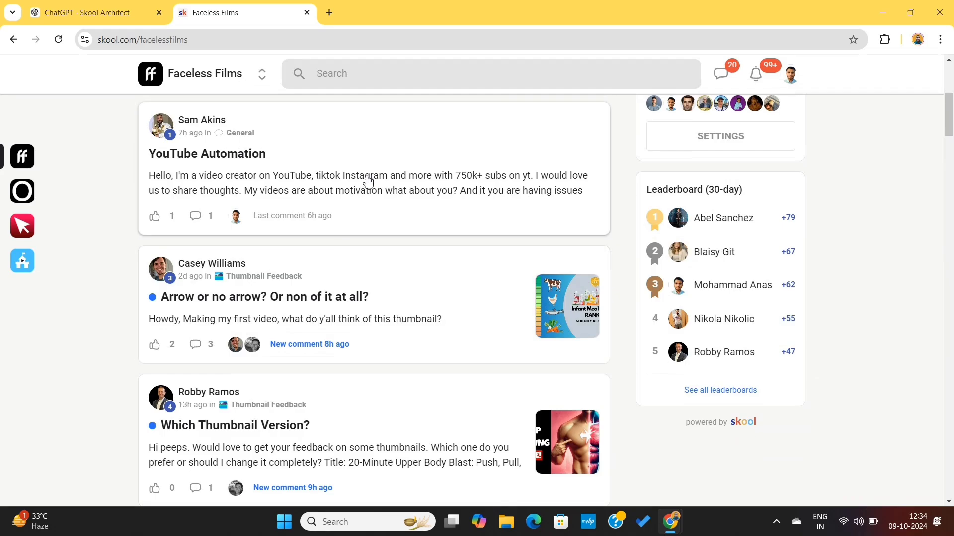
Browse the Faceless Films community feed and like the "Which Thumbnail Version?" and "Step by Step: 0 → 1,000,000 Subscribers" posts.
{"action": "scroll", "coordinate": [362, 251], "scroll_direction": "down", "scroll_amount": 4}
{"action": "scroll", "coordinate": [362, 255], "scroll_direction": "up", "scroll_amount": 1}
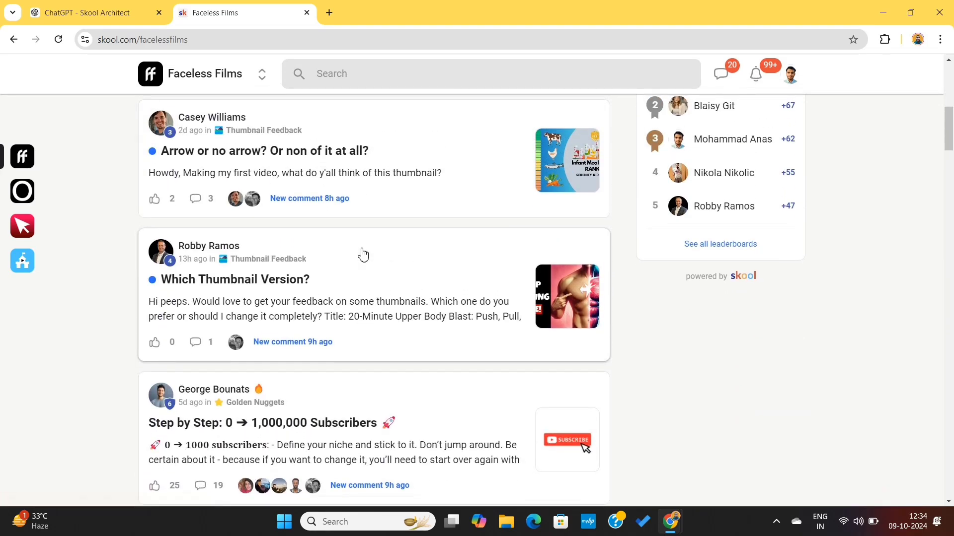
{"action": "scroll", "coordinate": [362, 255], "scroll_direction": "down", "scroll_amount": 1}
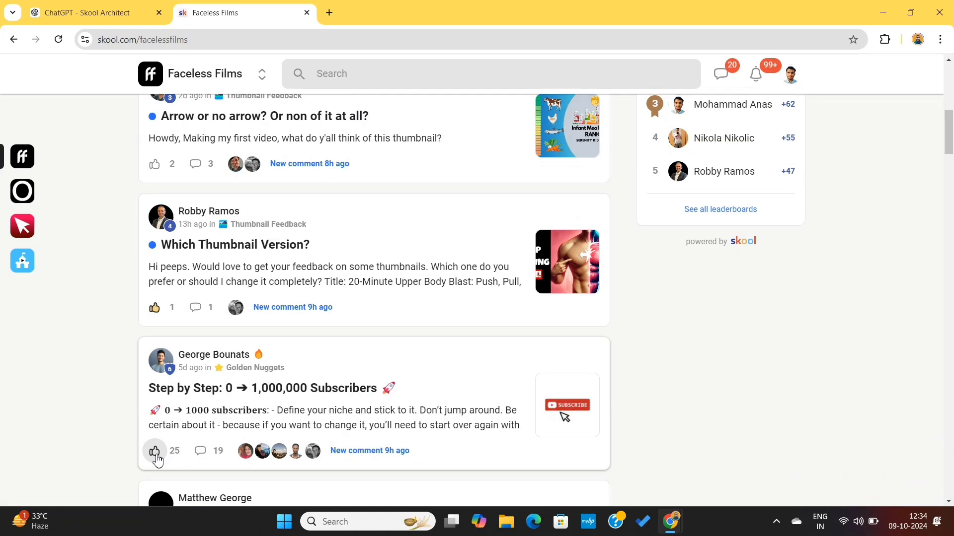
{"action": "scroll", "coordinate": [369, 411], "scroll_direction": "down", "scroll_amount": 4}
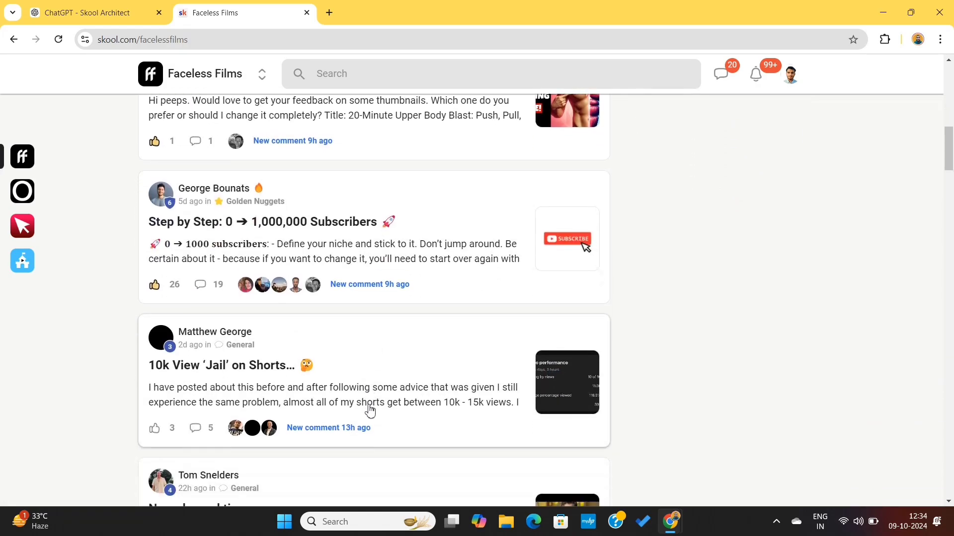
{"action": "scroll", "coordinate": [368, 411], "scroll_direction": "down", "scroll_amount": 4}
{"action": "scroll", "coordinate": [251, 206], "scroll_direction": "up", "scroll_amount": 15}
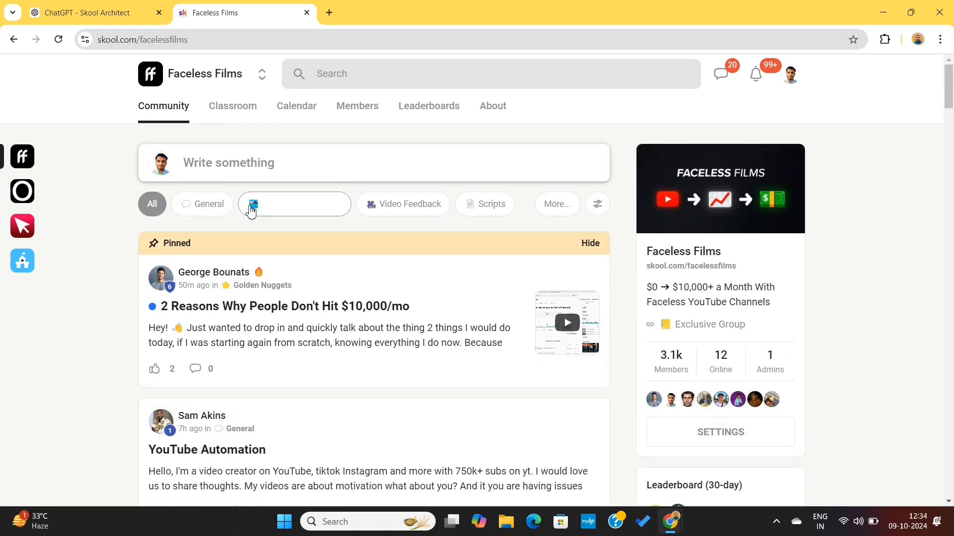
Open the Faceless Films Course (Lite) in the classroom and play lesson 1.1.1 - Welcome To The Course from Module 1.
{"action": "left_click", "coordinate": [230, 106]}
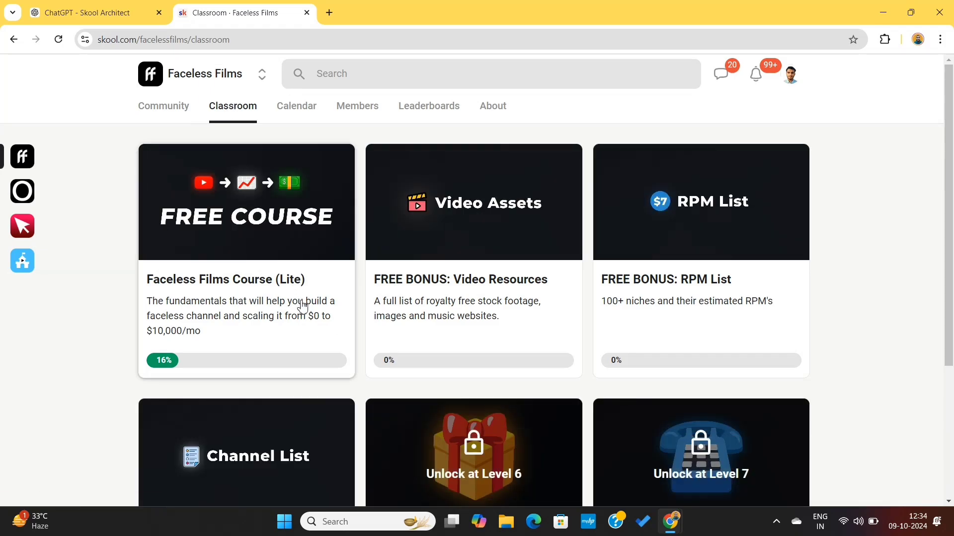
{"action": "left_click", "coordinate": [256, 316]}
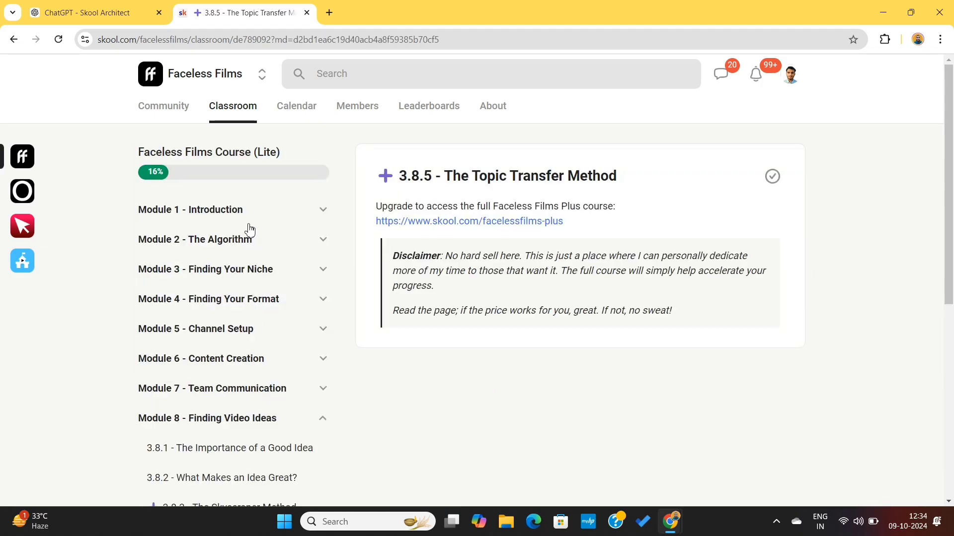
{"action": "left_click", "coordinate": [246, 215]}
{"action": "left_click", "coordinate": [244, 248]}
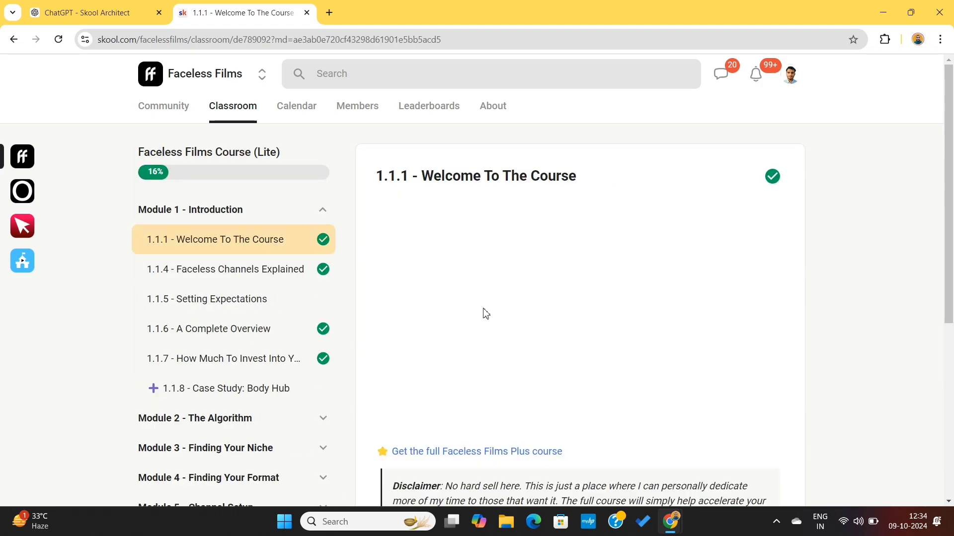
{"action": "left_click", "coordinate": [564, 330]}
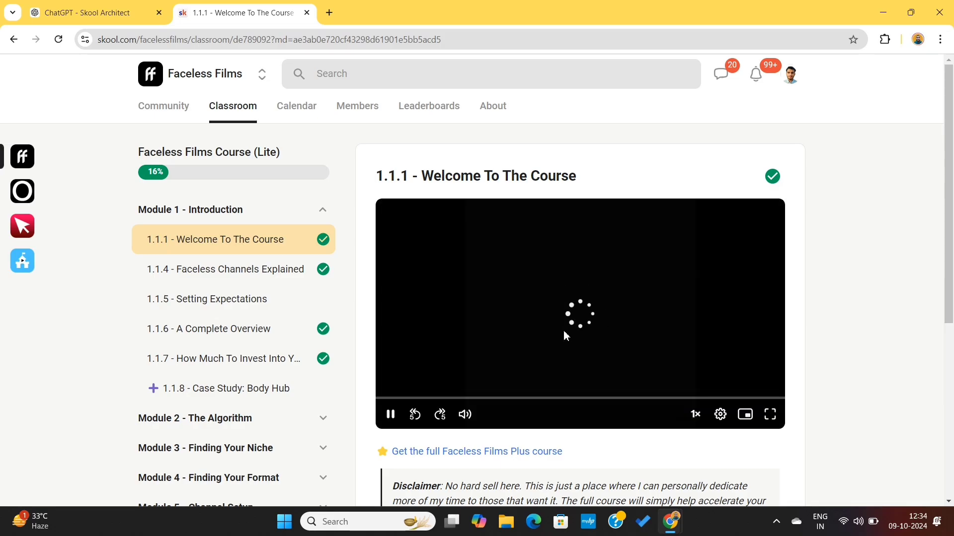
Look over the Faceless Films group's October 2024 calendar and open its members list.
{"action": "left_click", "coordinate": [297, 106]}
{"action": "scroll", "coordinate": [392, 249], "scroll_direction": "down", "scroll_amount": 3}
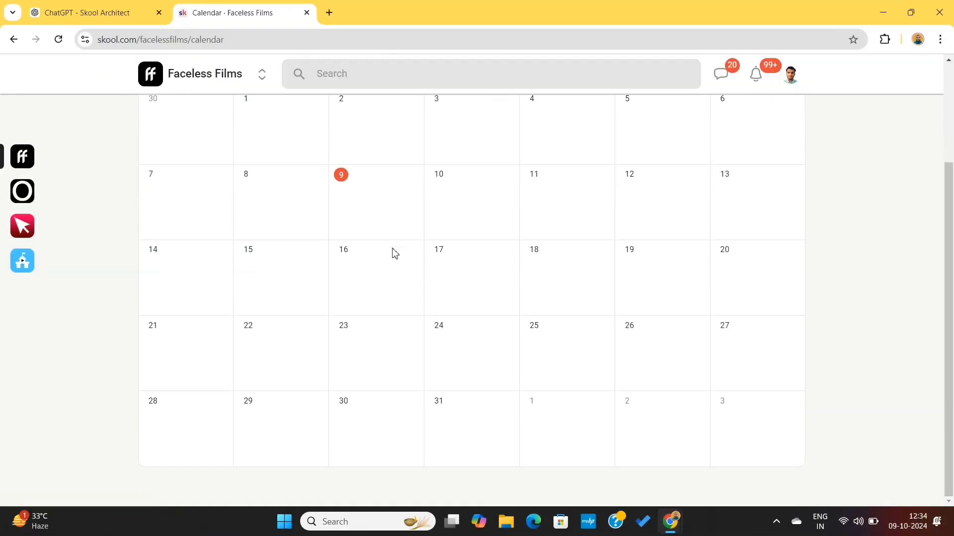
{"action": "scroll", "coordinate": [392, 243], "scroll_direction": "up", "scroll_amount": 3}
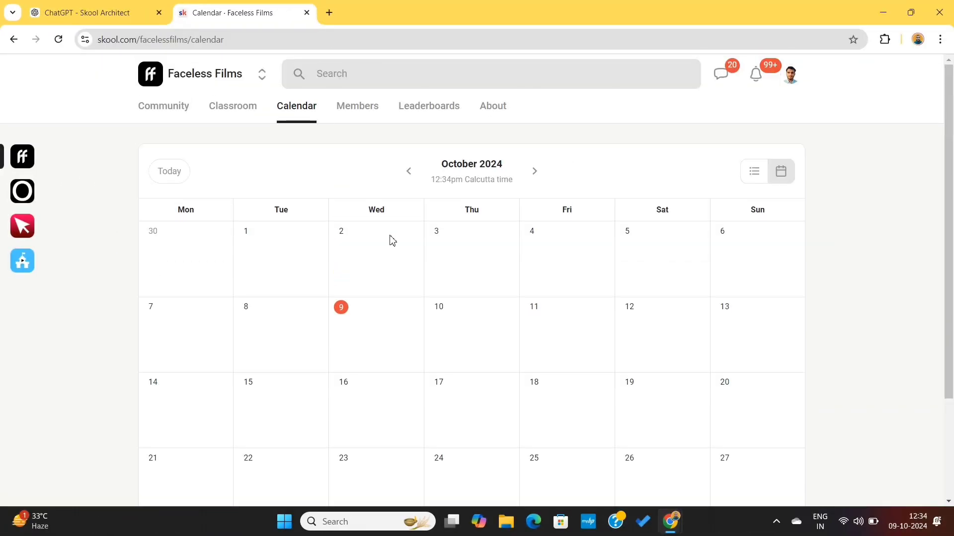
{"action": "left_click", "coordinate": [360, 120]}
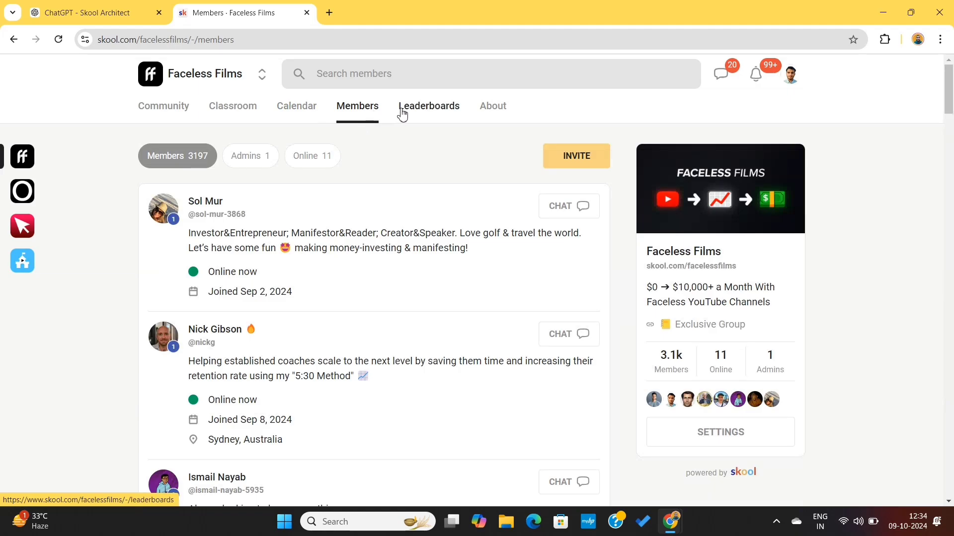
Review the Faceless Films leaderboards, including the level names, their unlockable rewards and the member rankings.
{"action": "left_click", "coordinate": [431, 116]}
{"action": "scroll", "coordinate": [462, 243], "scroll_direction": "down", "scroll_amount": 5}
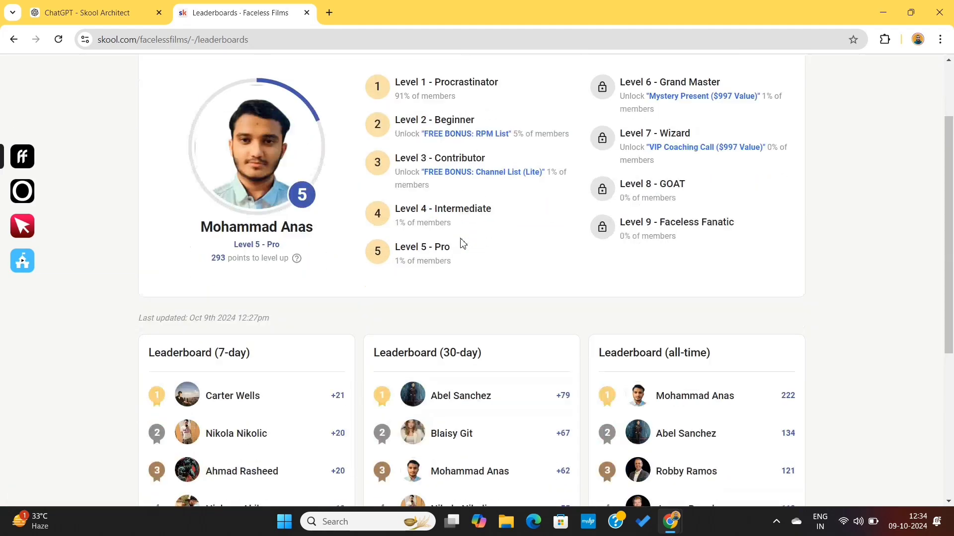
{"action": "scroll", "coordinate": [462, 243], "scroll_direction": "down", "scroll_amount": 2}
{"action": "scroll", "coordinate": [463, 241], "scroll_direction": "up", "scroll_amount": 6}
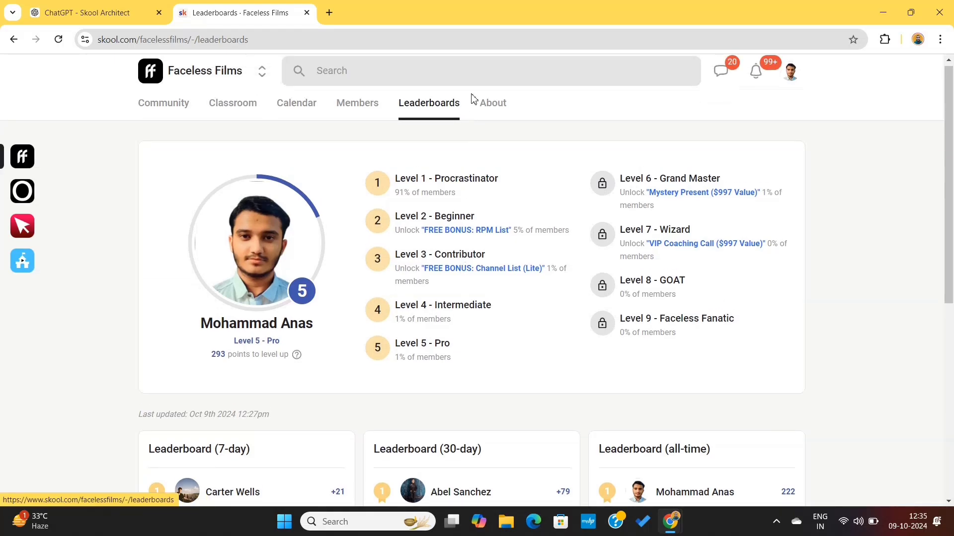
Read through the Faceless Films group's About page, including its media previews and description of benefits.
{"action": "left_click", "coordinate": [495, 104]}
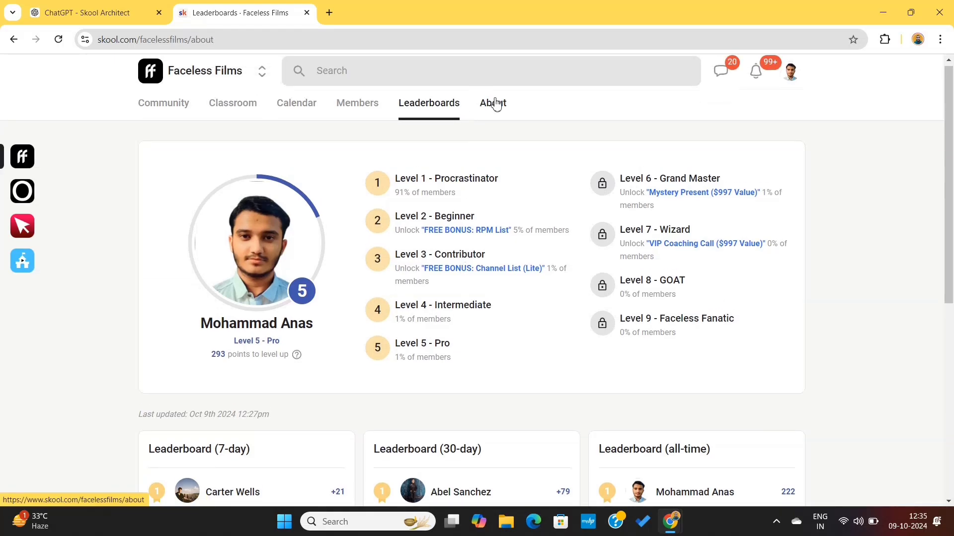
{"action": "scroll", "coordinate": [223, 131], "scroll_direction": "down", "scroll_amount": 4}
{"action": "scroll", "coordinate": [223, 130], "scroll_direction": "down", "scroll_amount": 2}
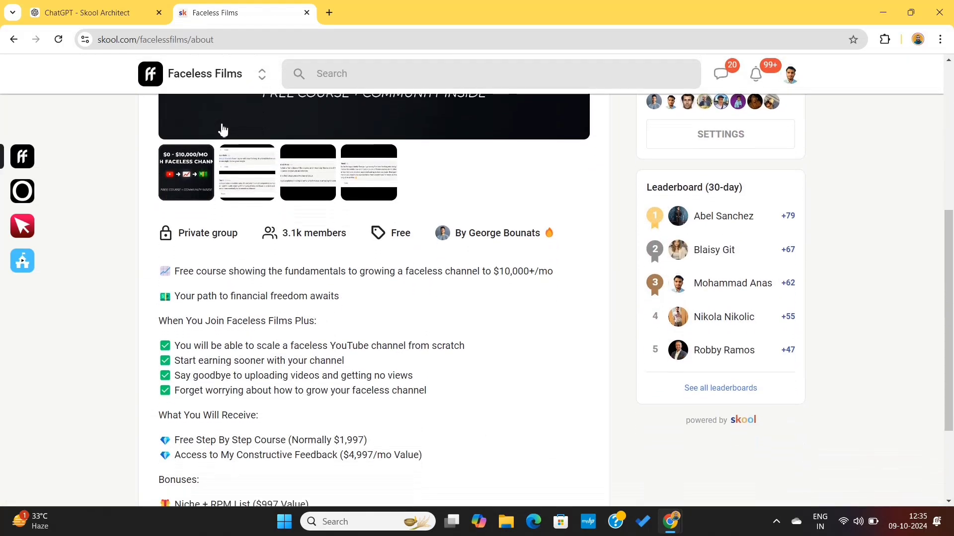
{"action": "scroll", "coordinate": [223, 129], "scroll_direction": "up", "scroll_amount": 6}
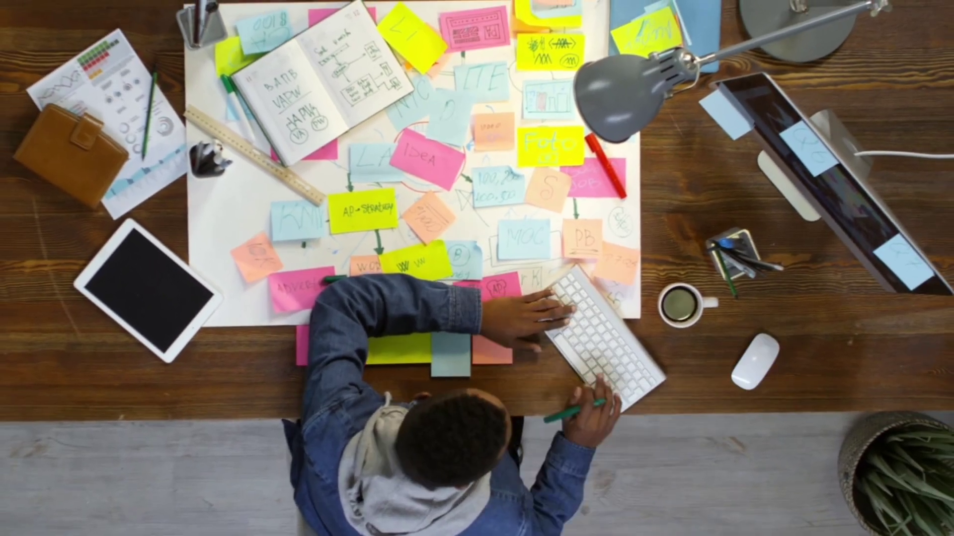